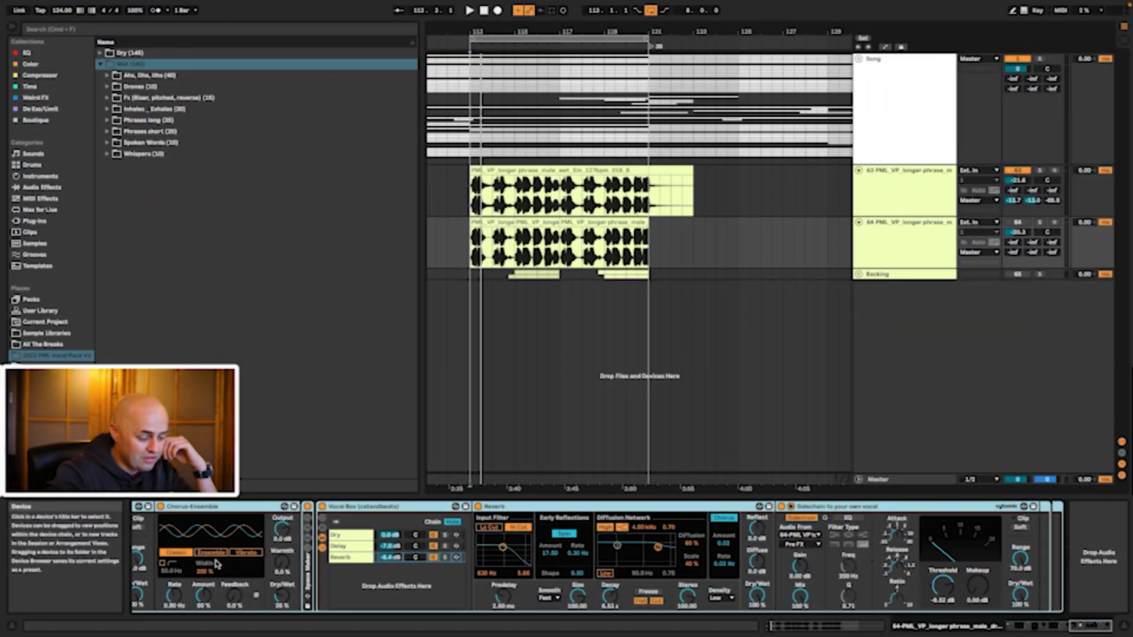
Step: Rename the first vocal phrase track to 'Wet'
scroll(216, 564, left, 15)
scroll(216, 563, right, 12)
scroll(216, 564, left, 12)
scroll(767, 378, left, 1)
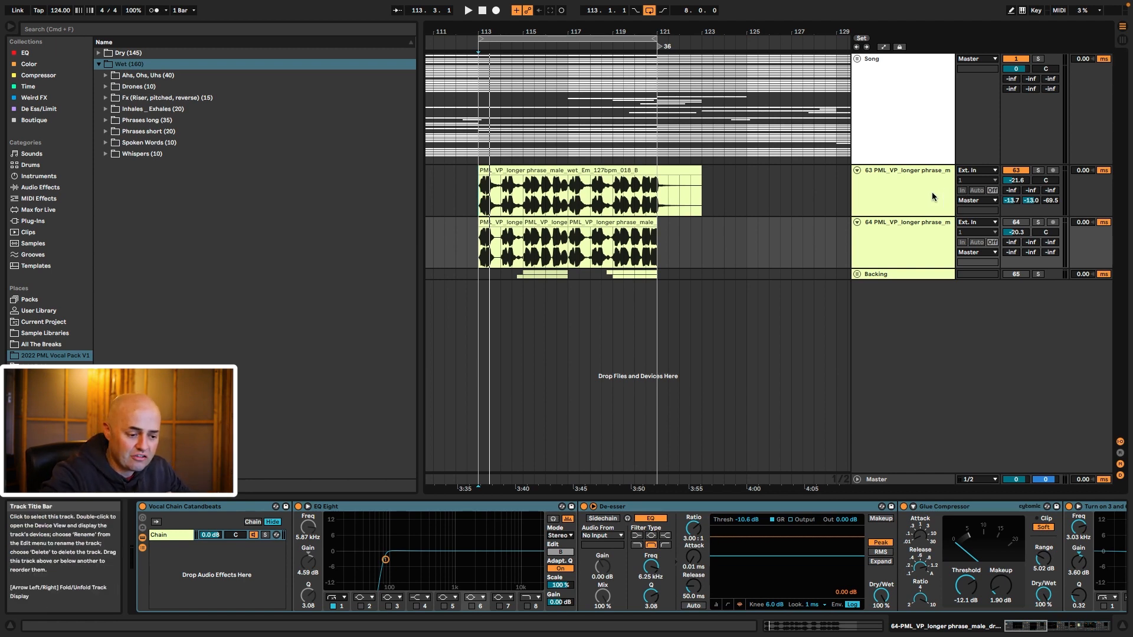
click(858, 174)
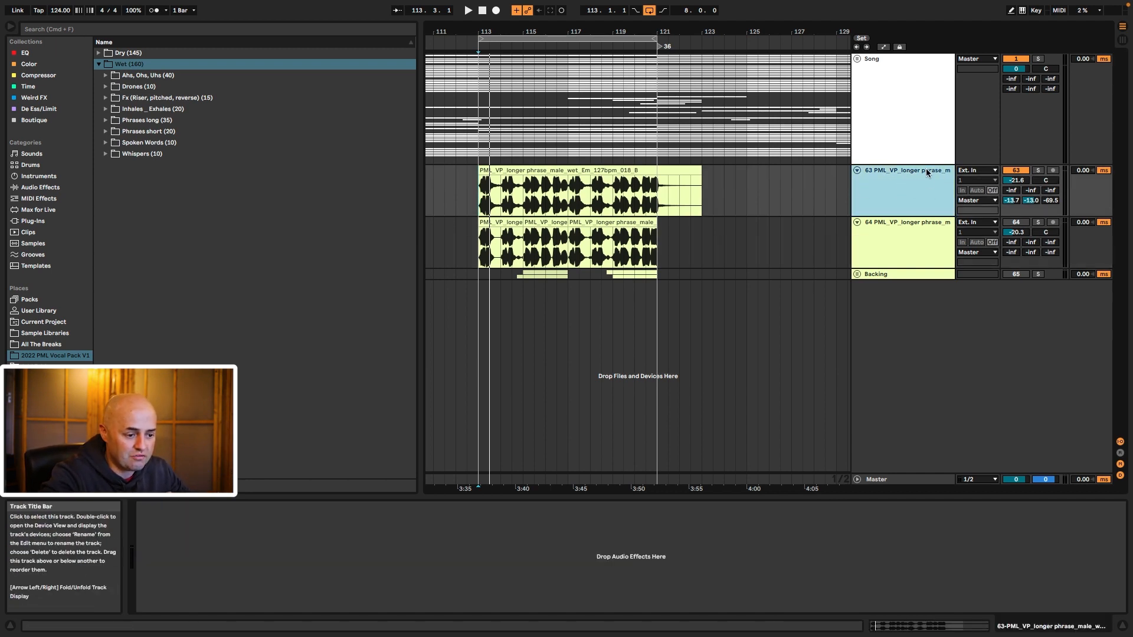
text(W)
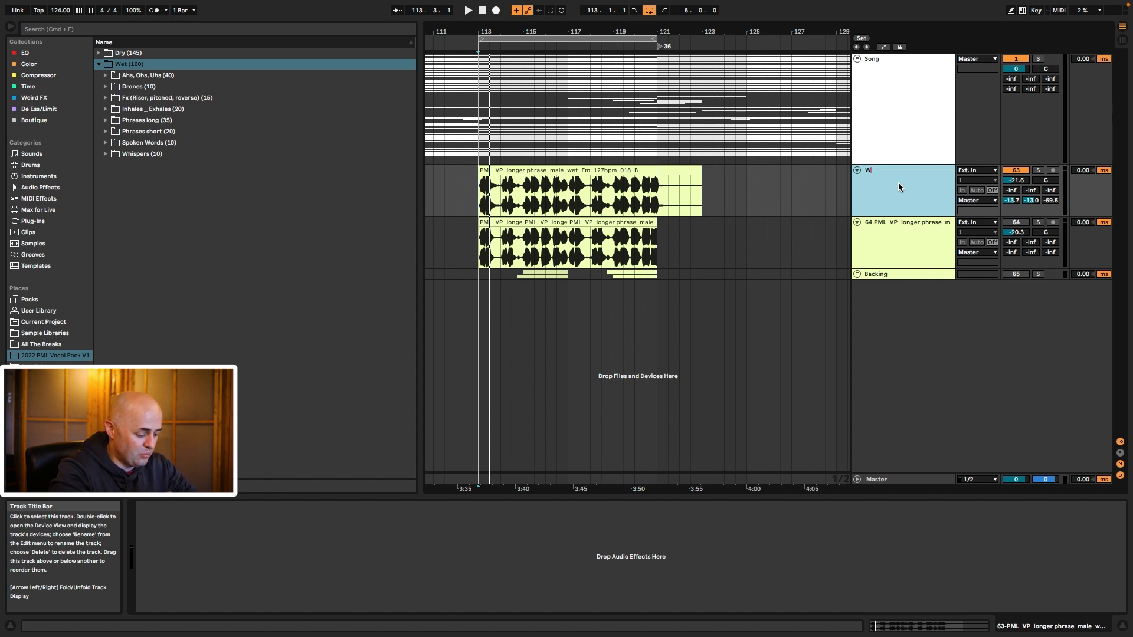
text(et)
key(Return)
Step: Rename the second vocal phrase track to 'dry', then start playback with Wet selected
click(863, 221)
key(super+r)
text(dry)
key(Return)
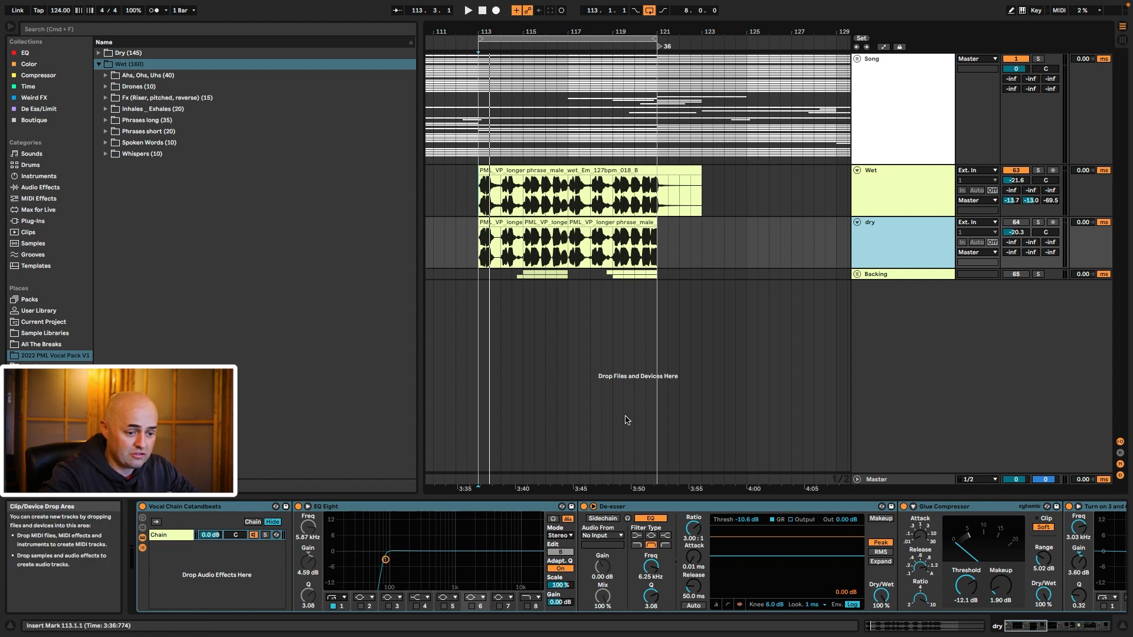
click(878, 189)
key(space)
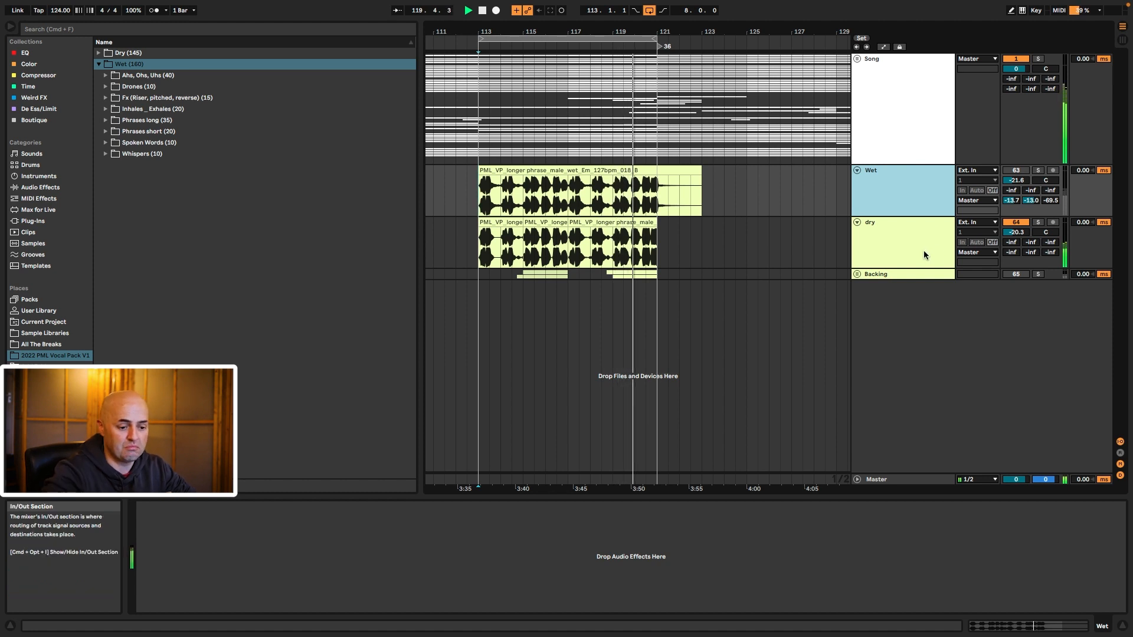
Step: Audition Wet soloed, then dry with Backing, finally muting Backing and stopping playback
click(1037, 172)
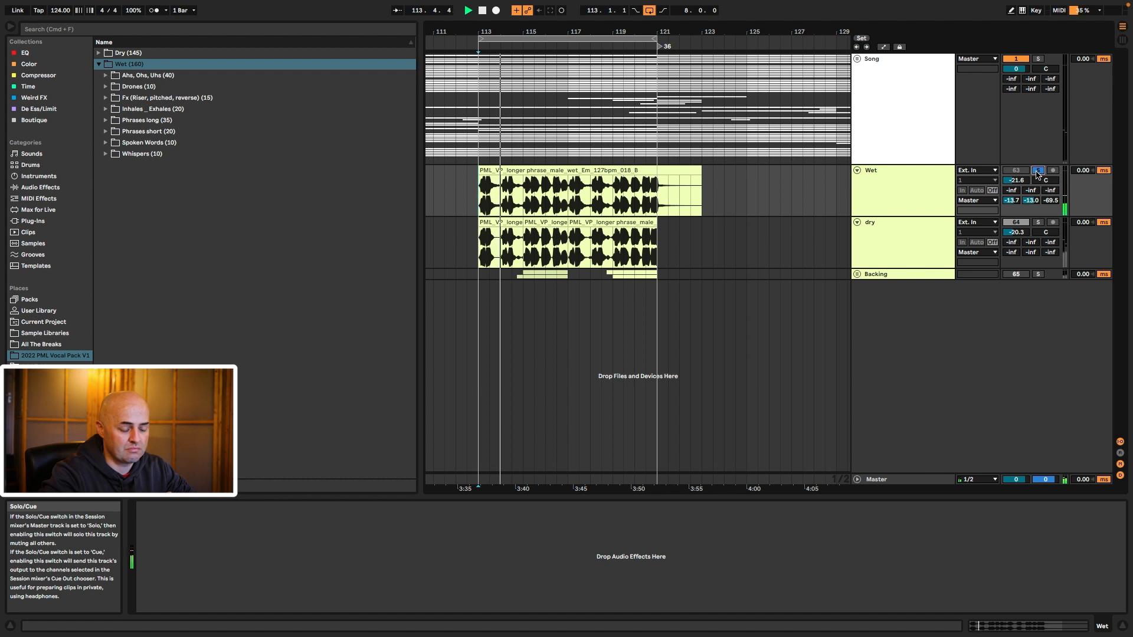
click(1026, 277)
click(1037, 274)
click(1038, 222)
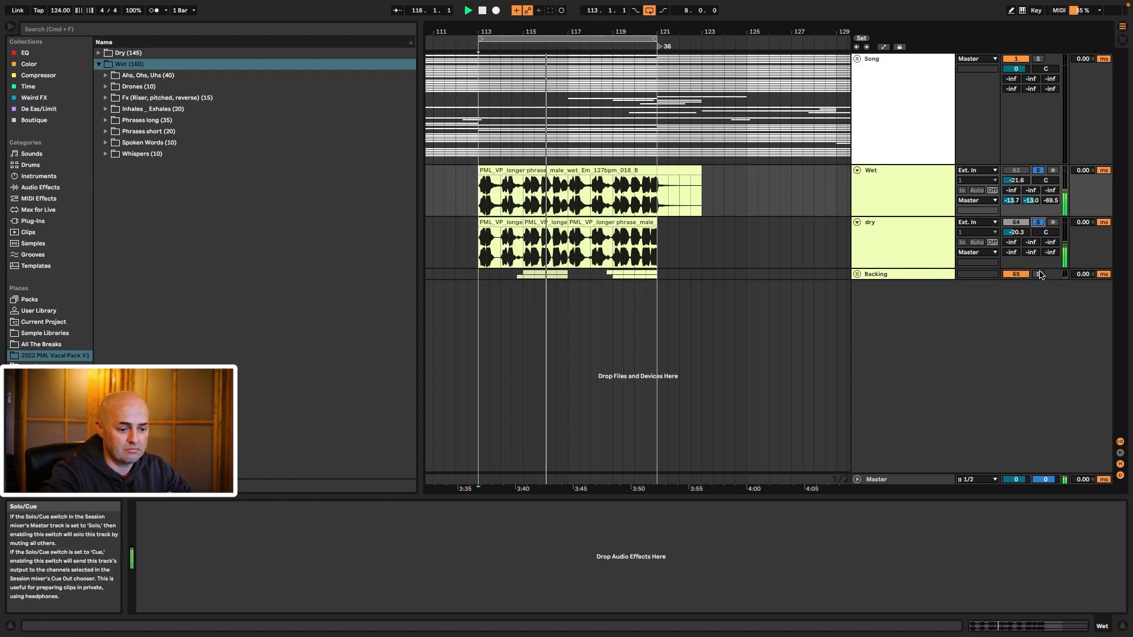
click(1038, 170)
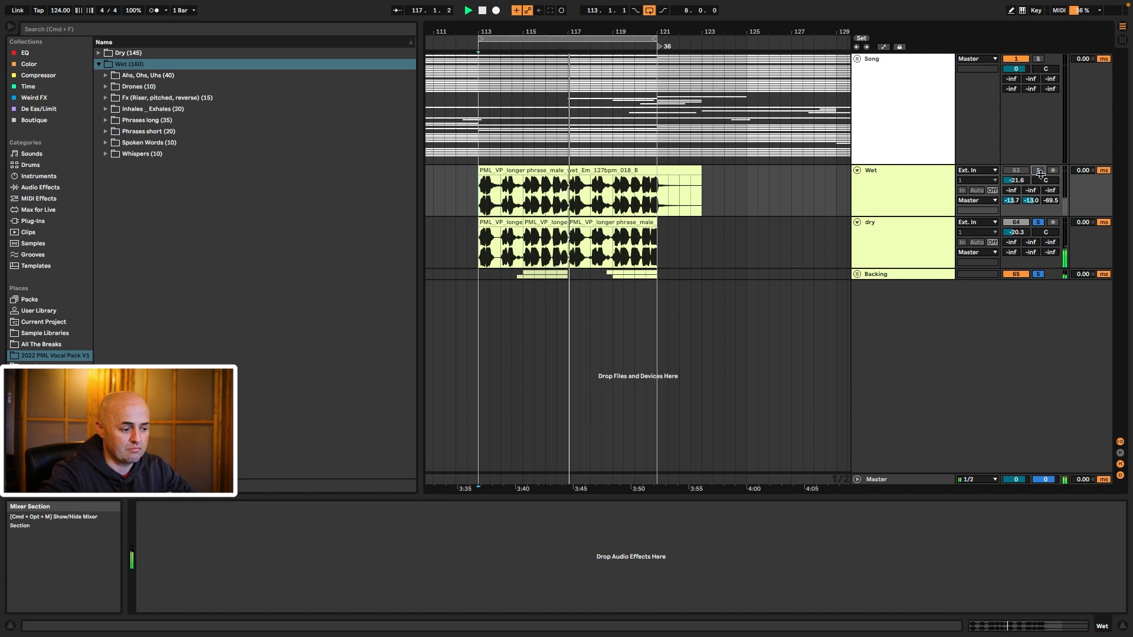
click(1038, 273)
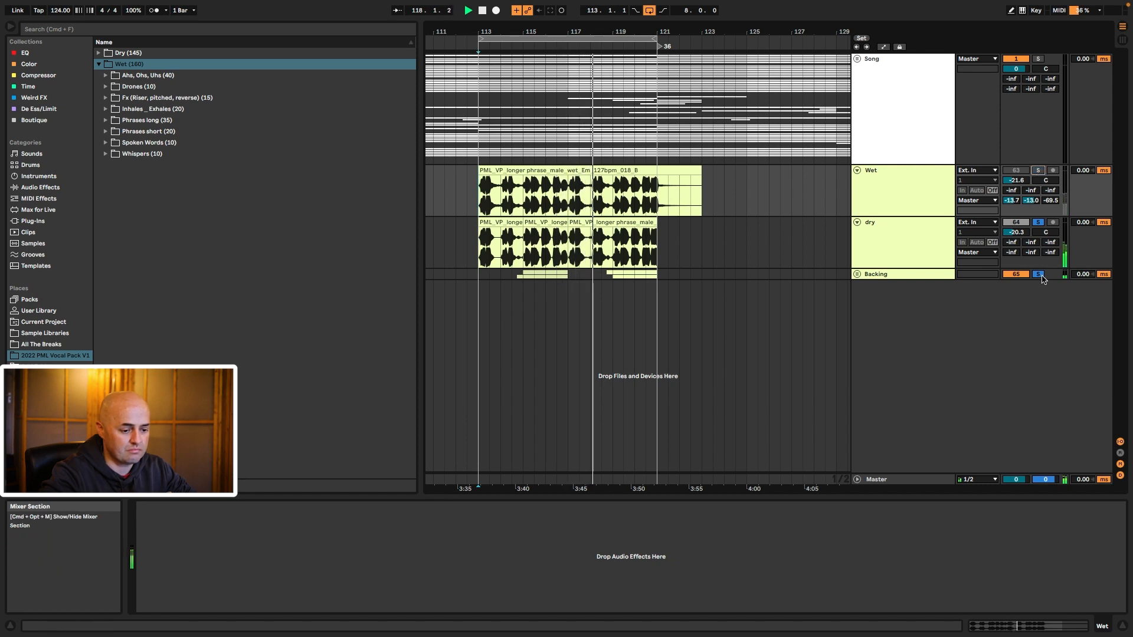
click(1016, 274)
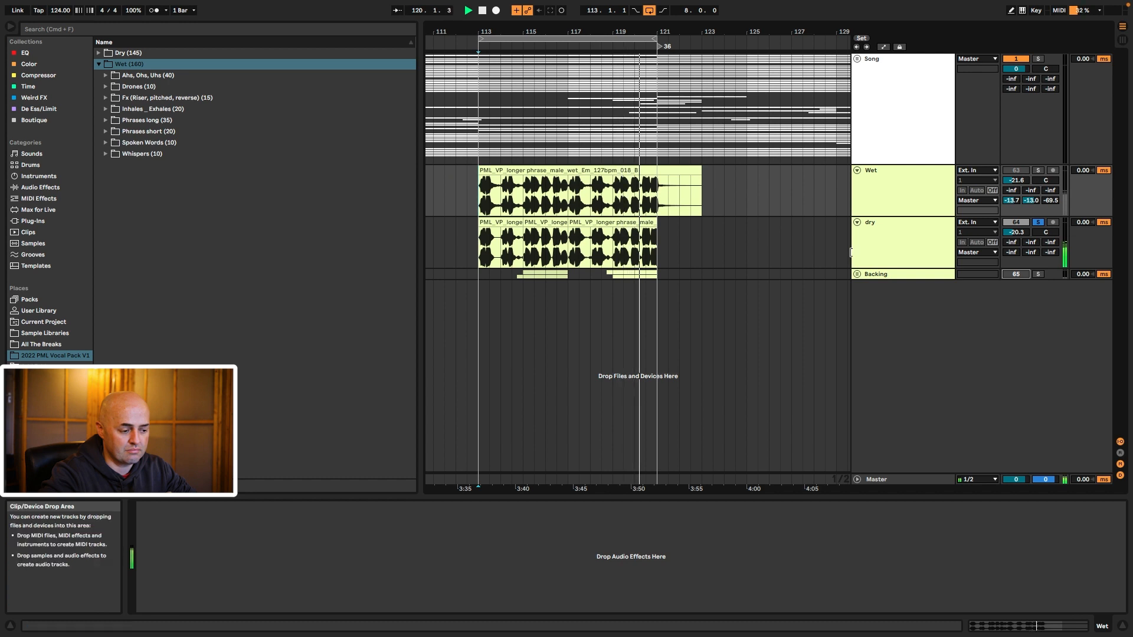
key(space)
Step: Unsolo the dry track, mute and re-enable it, and view its effects before selecting Song
click(1038, 224)
click(1006, 224)
click(1012, 225)
click(913, 247)
click(919, 193)
click(912, 248)
click(1016, 223)
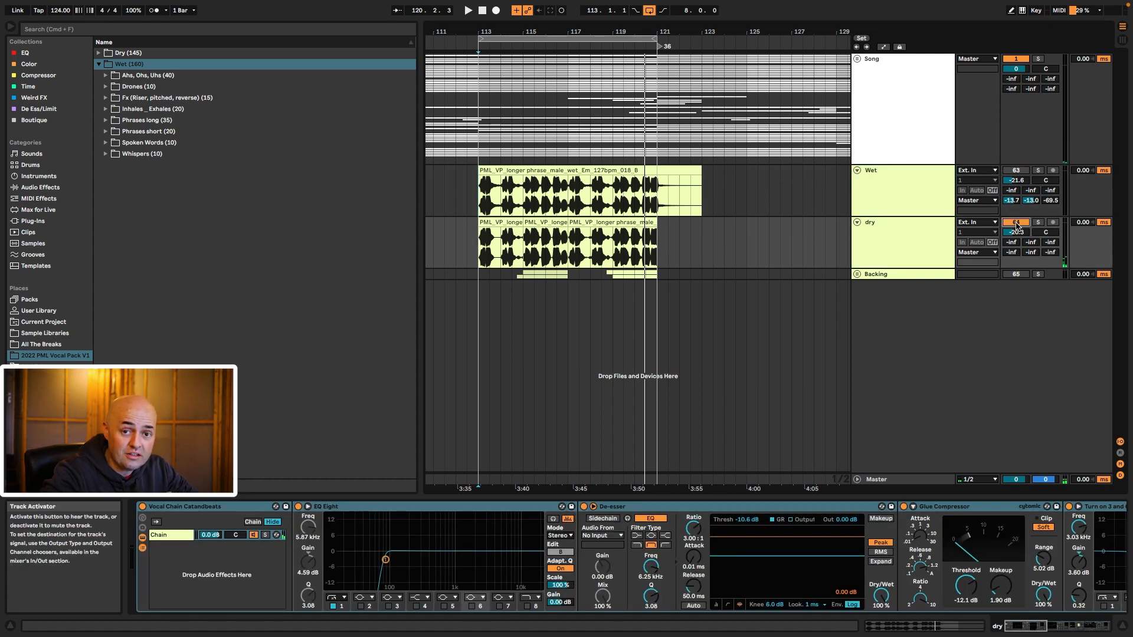
click(908, 252)
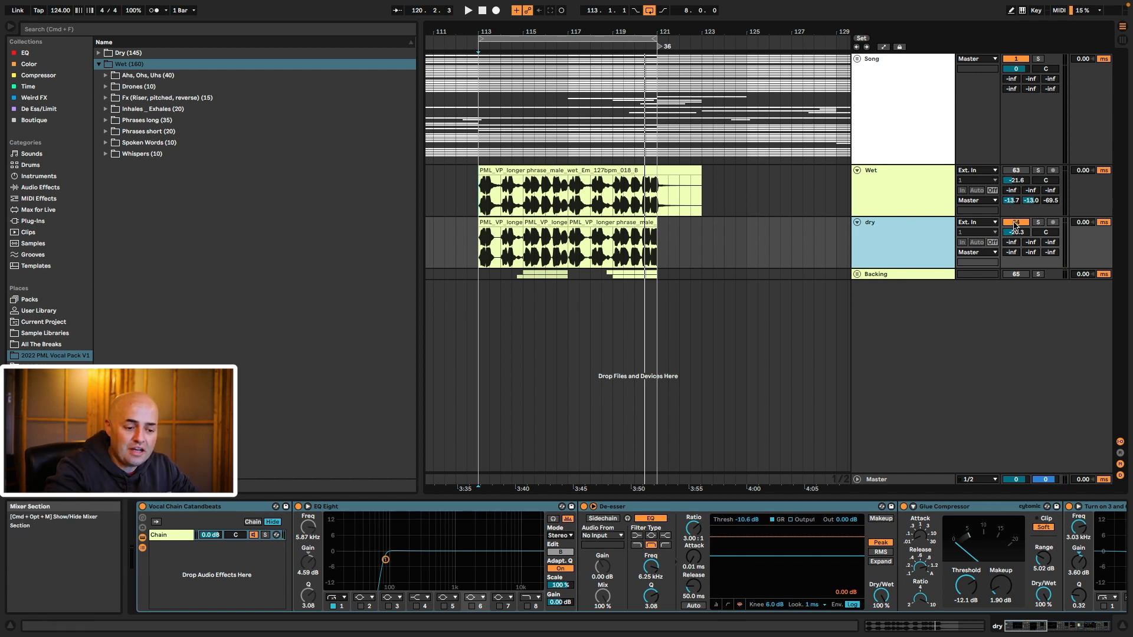
click(901, 122)
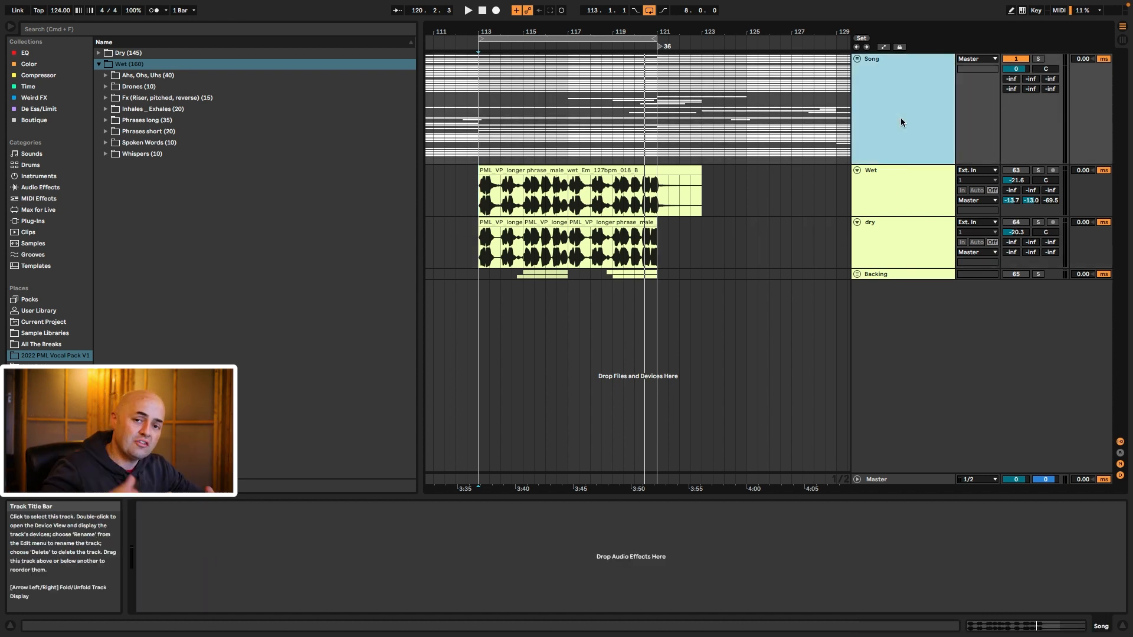
Step: Play the song from bar 113 and display the dry track's effect chain
click(483, 104)
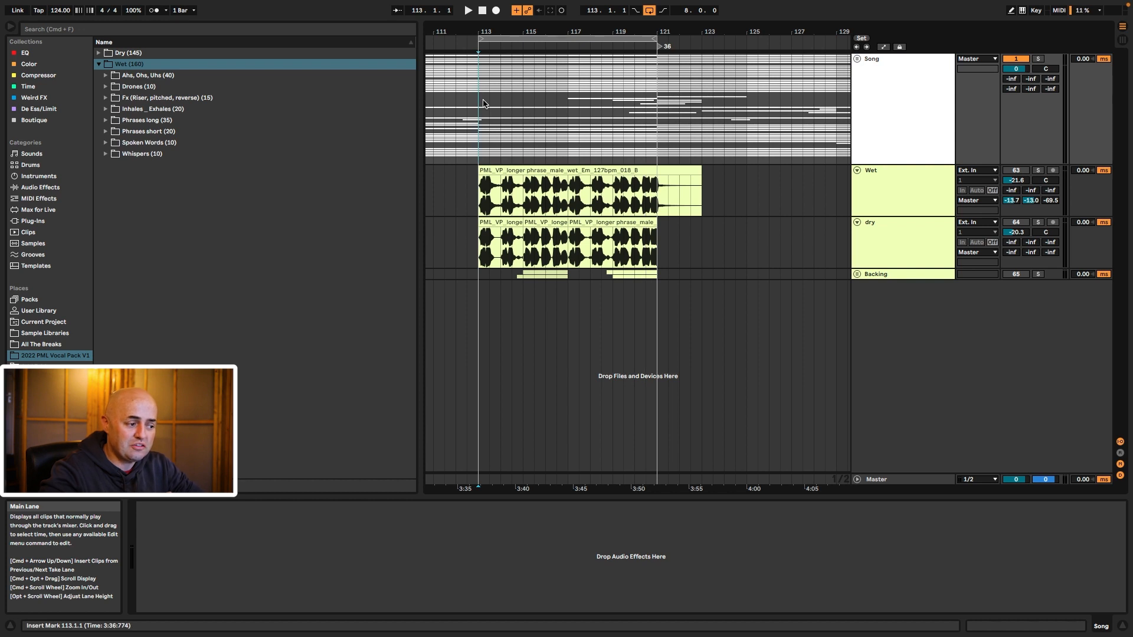
key(space)
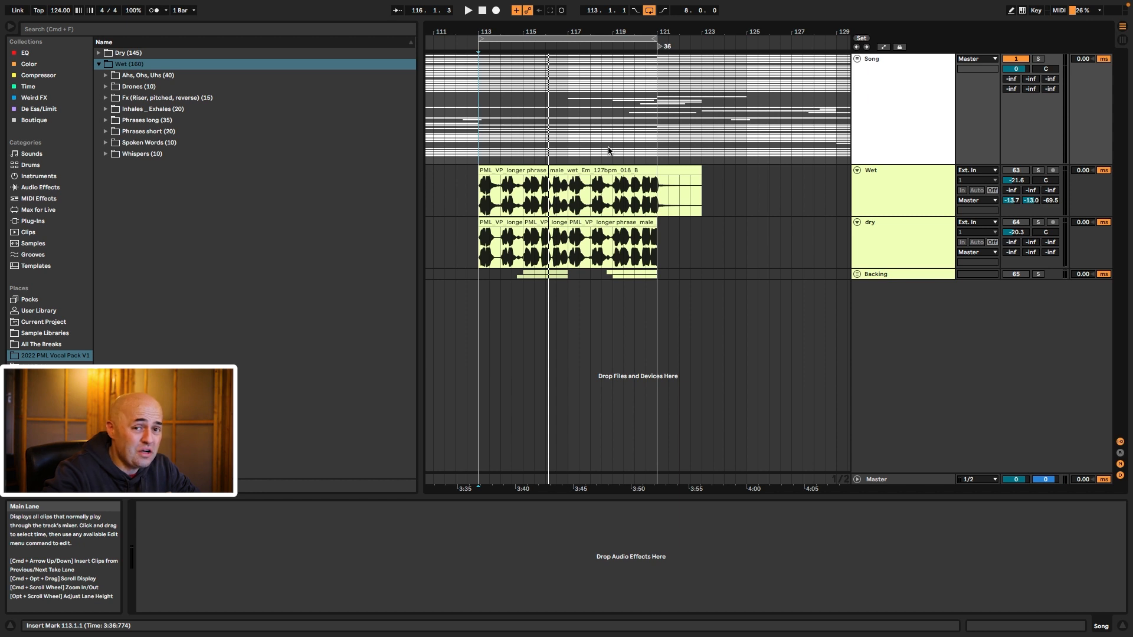
click(916, 241)
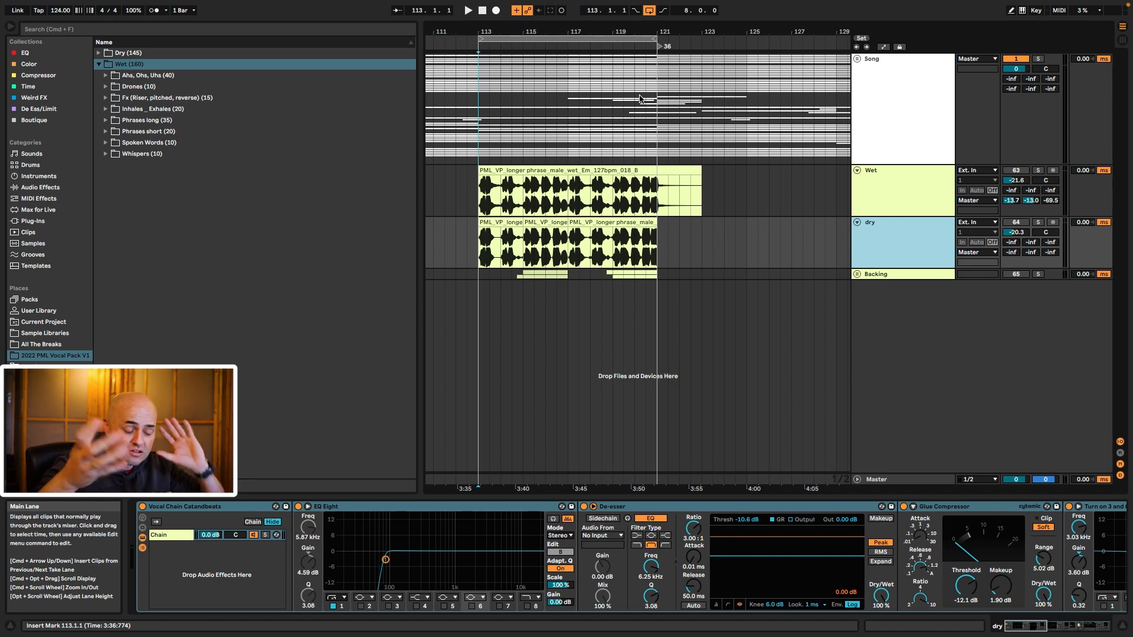
Step: Scroll to Chorus-Ensemble, Vocal Box, Reverb and the sidechain compressor, selecting the Vocal Box rack
scroll(351, 562, right, 15)
scroll(352, 563, left, 15)
scroll(351, 564, right, 15)
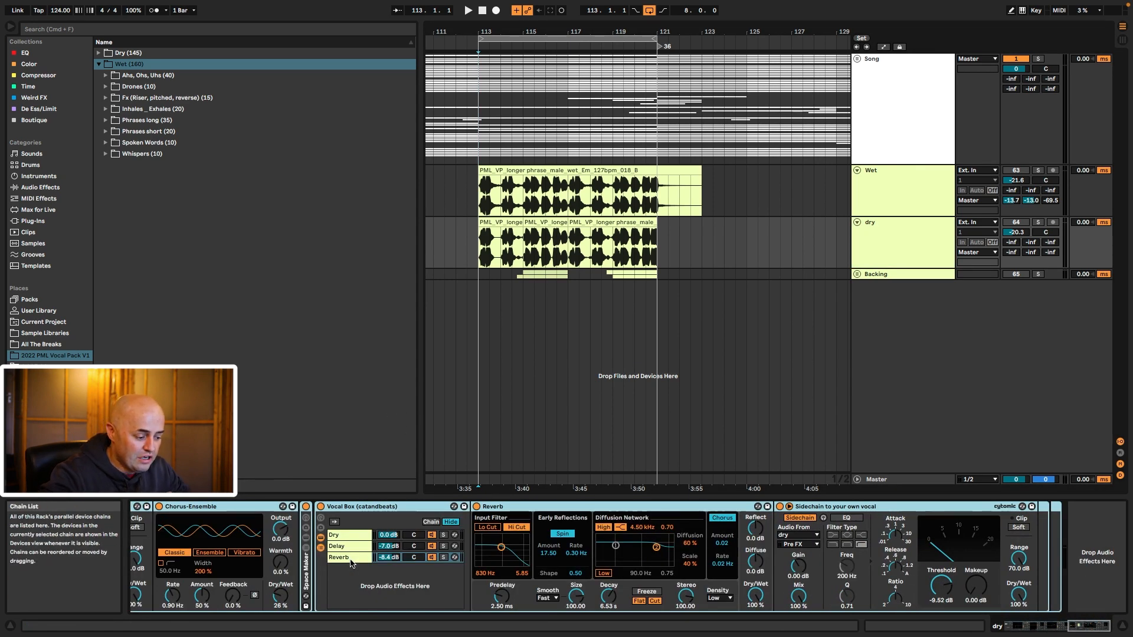
scroll(351, 562, left, 15)
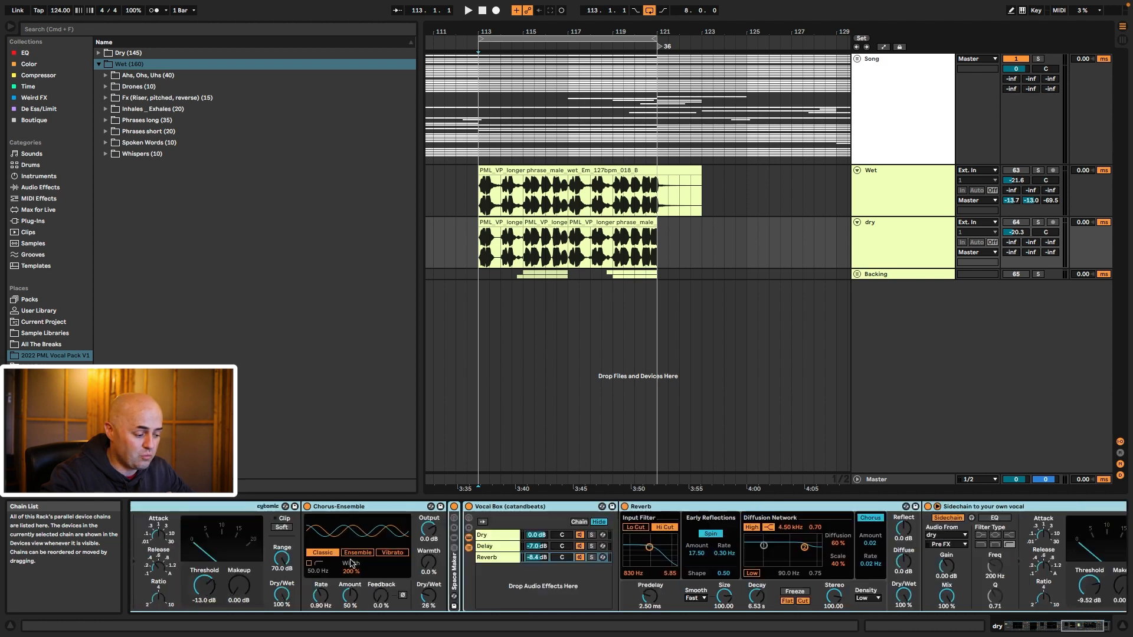
scroll(351, 563, right, 15)
scroll(351, 562, left, 15)
scroll(350, 563, right, 15)
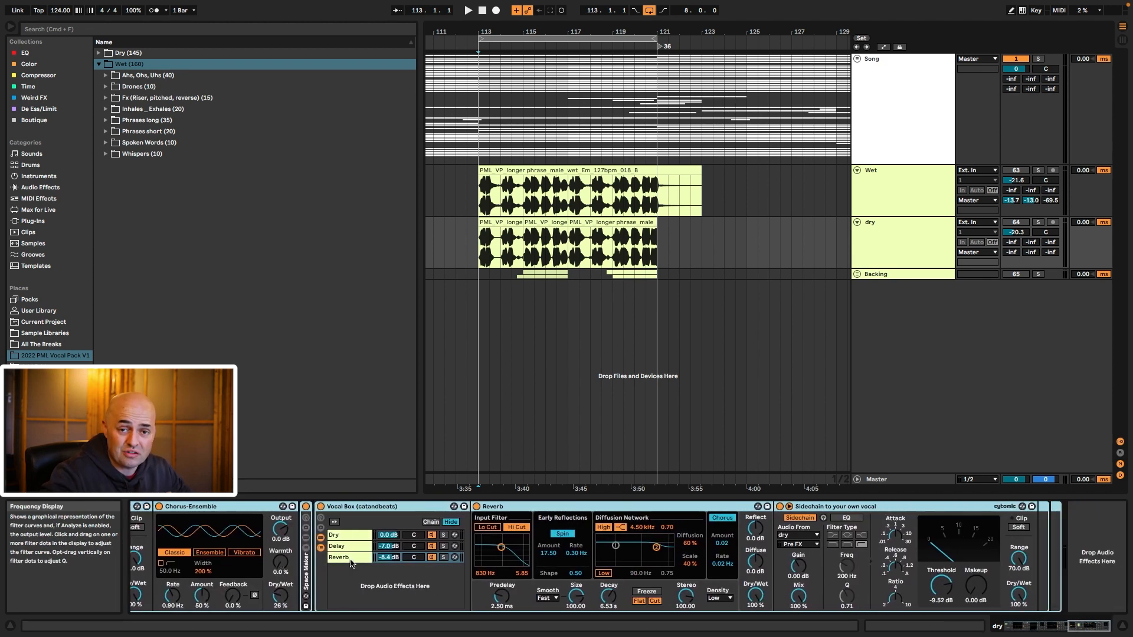
scroll(350, 562, left, 10)
scroll(351, 562, left, 10)
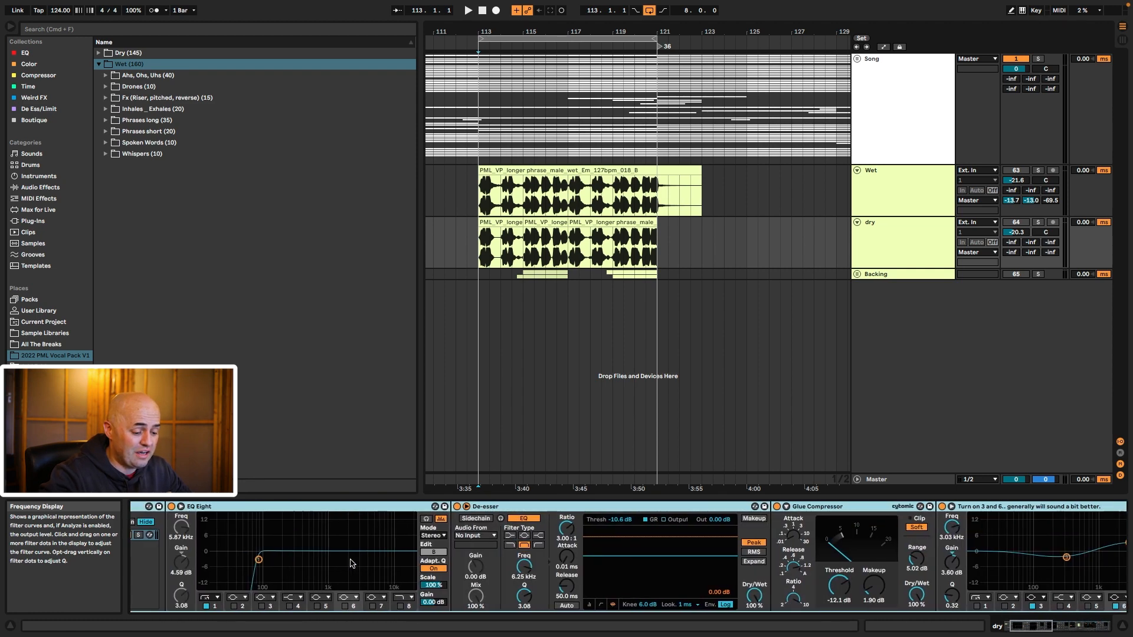
scroll(350, 562, right, 15)
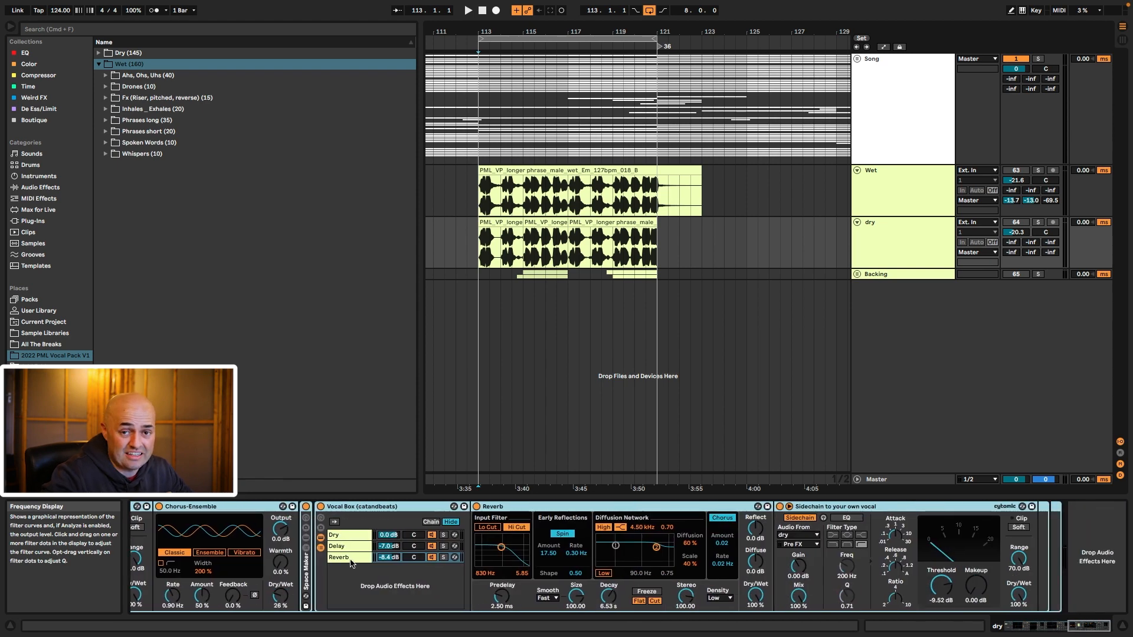
click(378, 507)
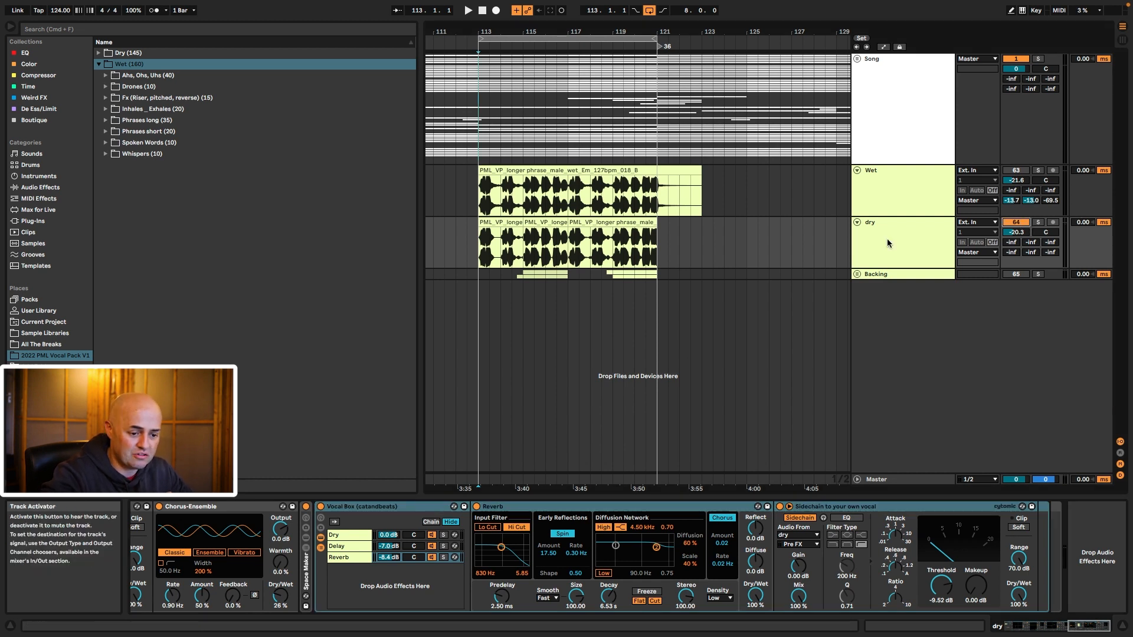
click(905, 234)
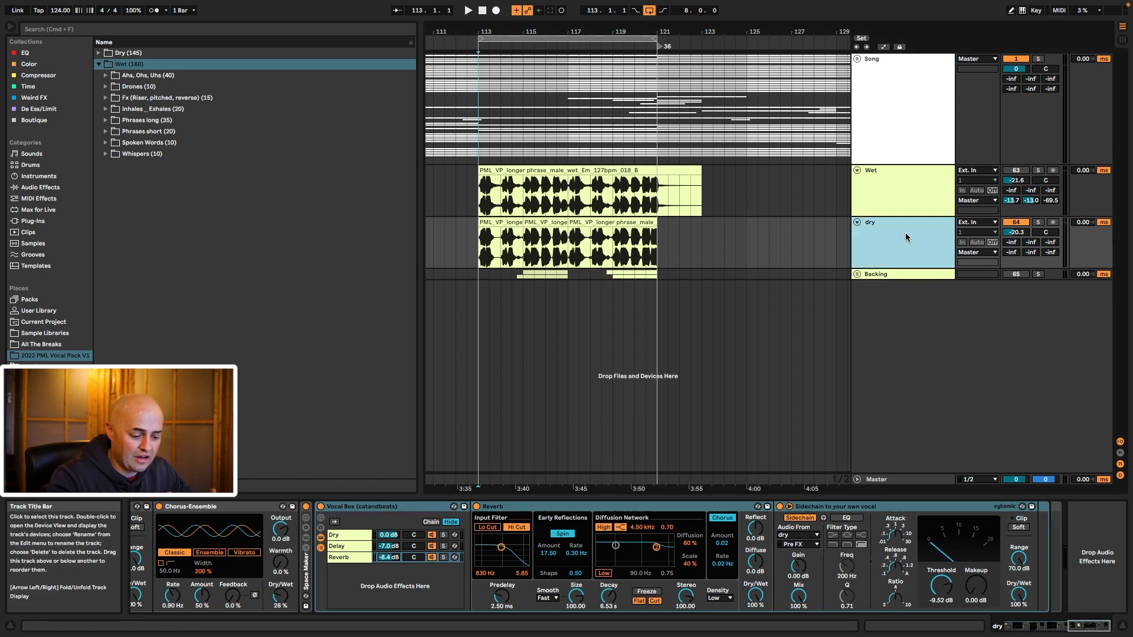
Step: Browse the Vocal Box rack's Dry, Delay and Reverb chains
click(337, 536)
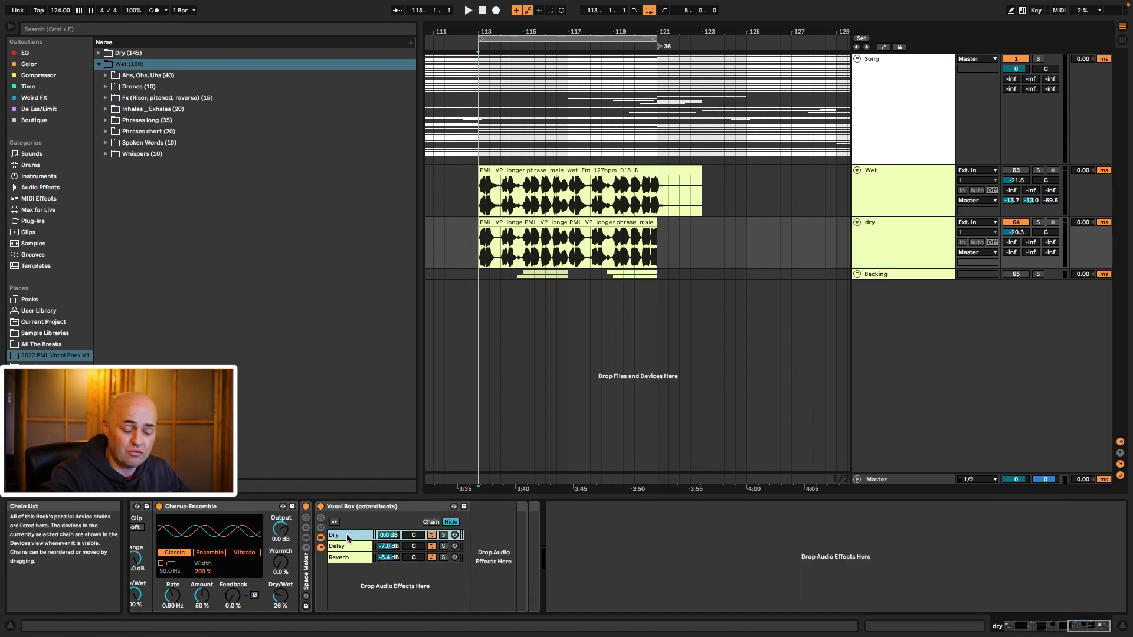
click(352, 545)
click(360, 559)
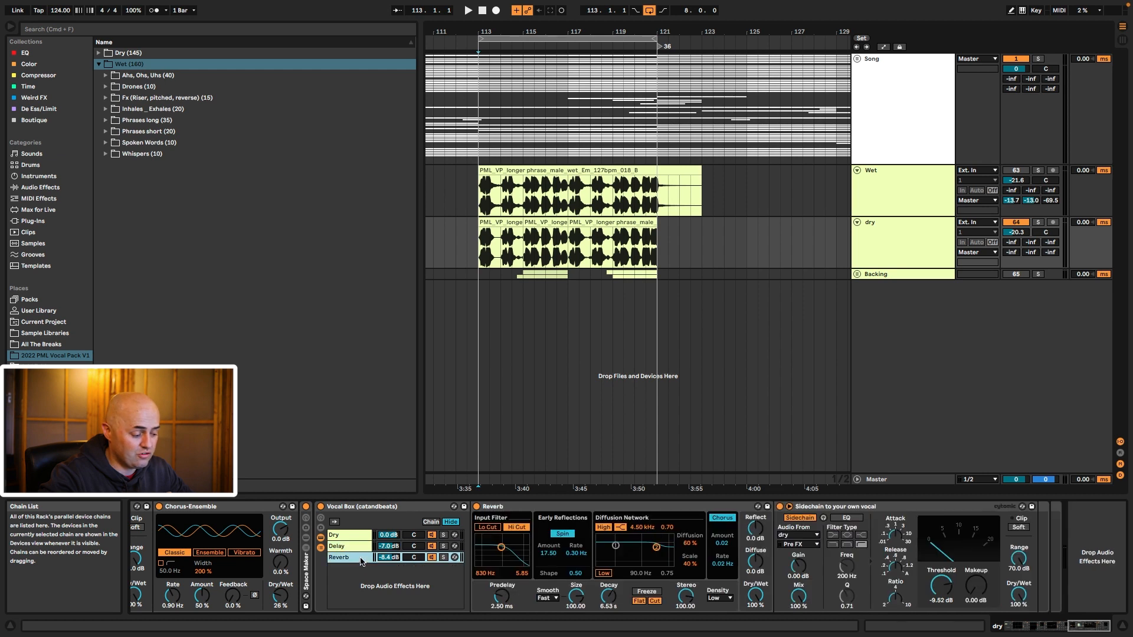
click(353, 535)
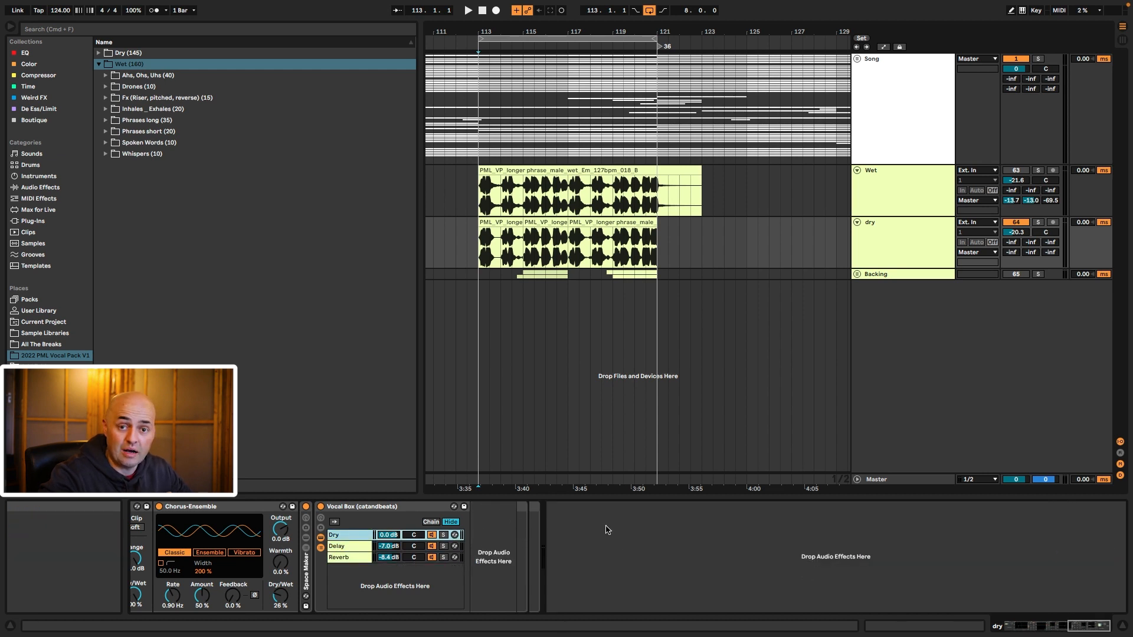
click(352, 547)
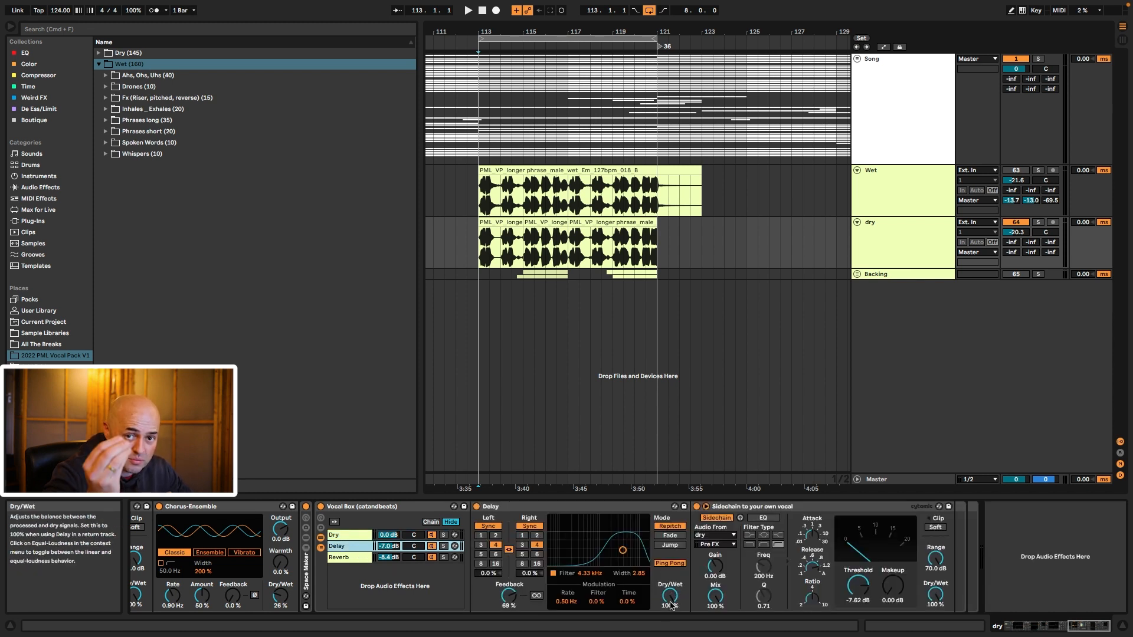
Step: Keep dry as the sidechain compressor's input source, then switch the compressor off
click(781, 509)
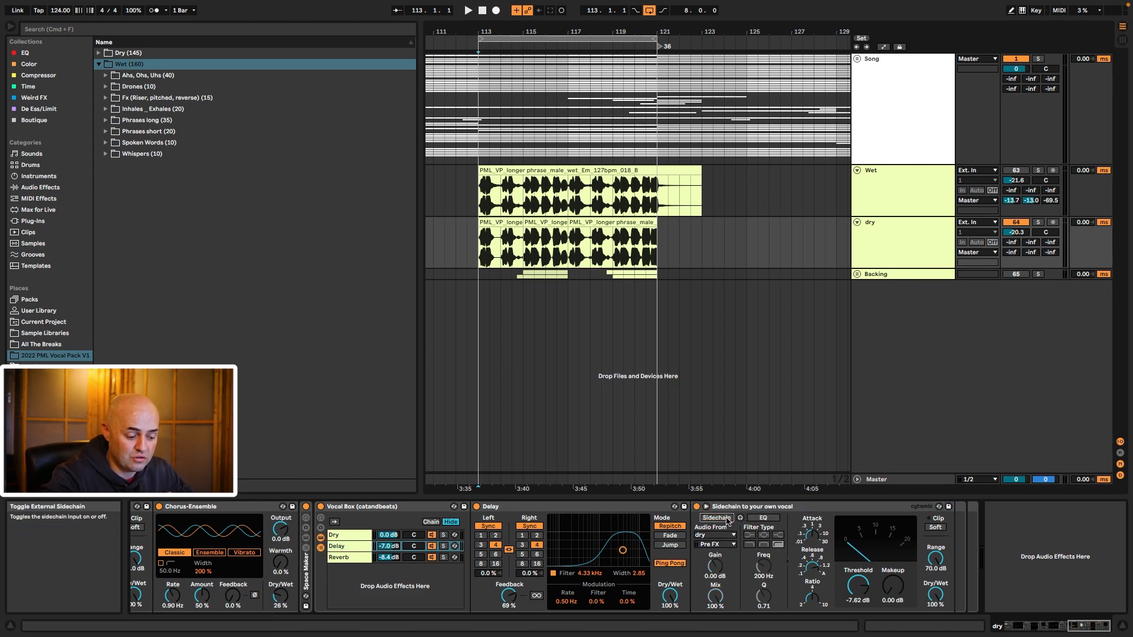
click(729, 535)
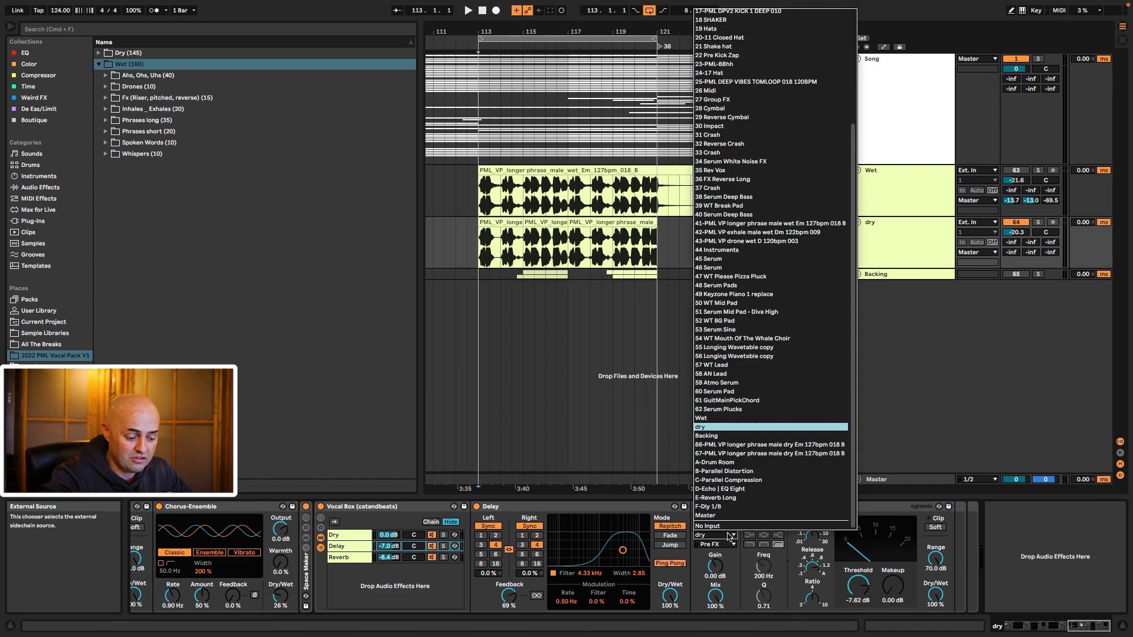
click(733, 428)
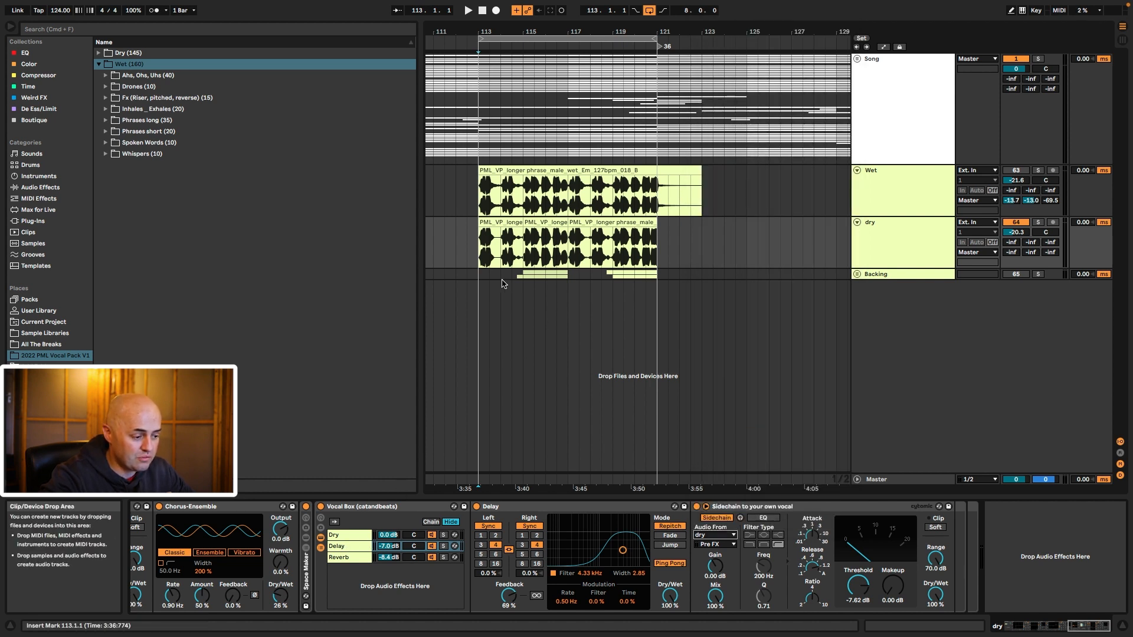
click(352, 545)
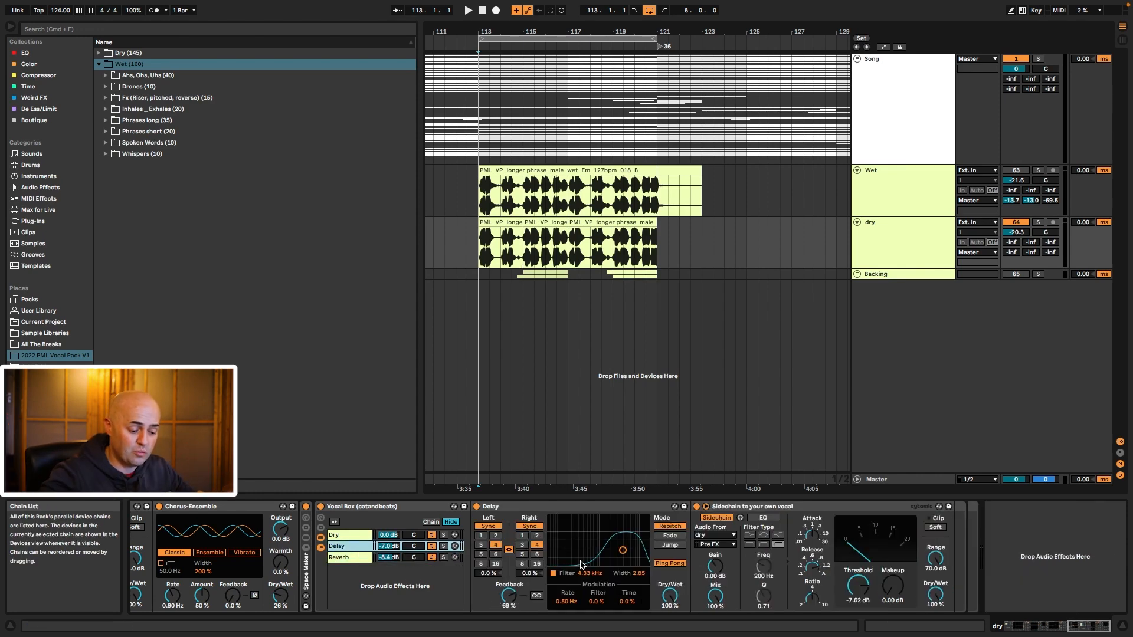
click(808, 511)
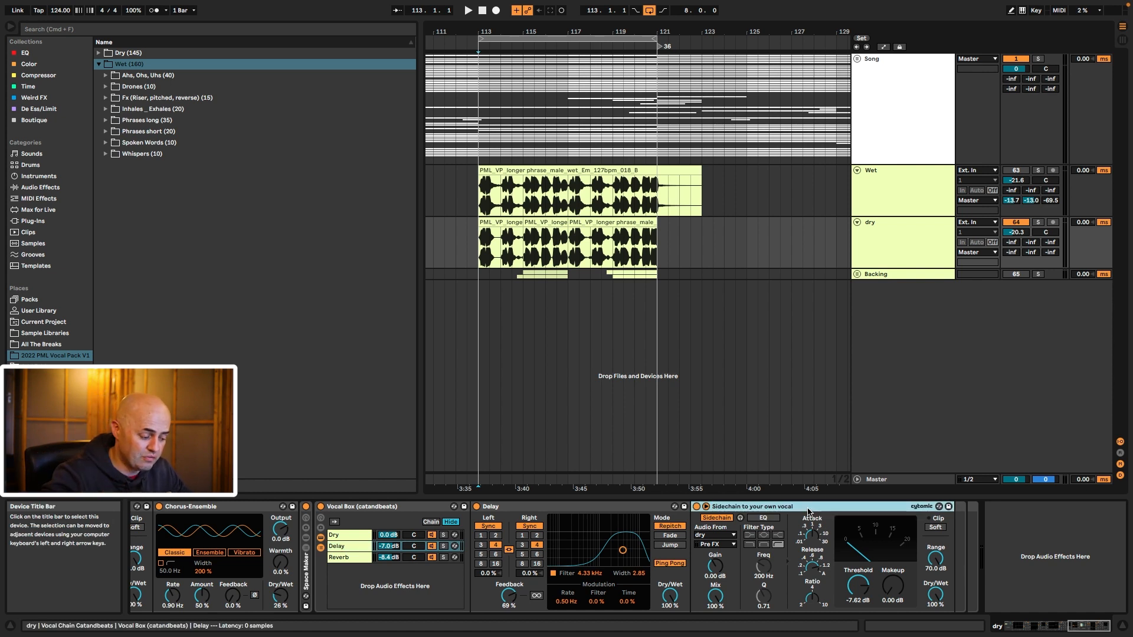
click(696, 506)
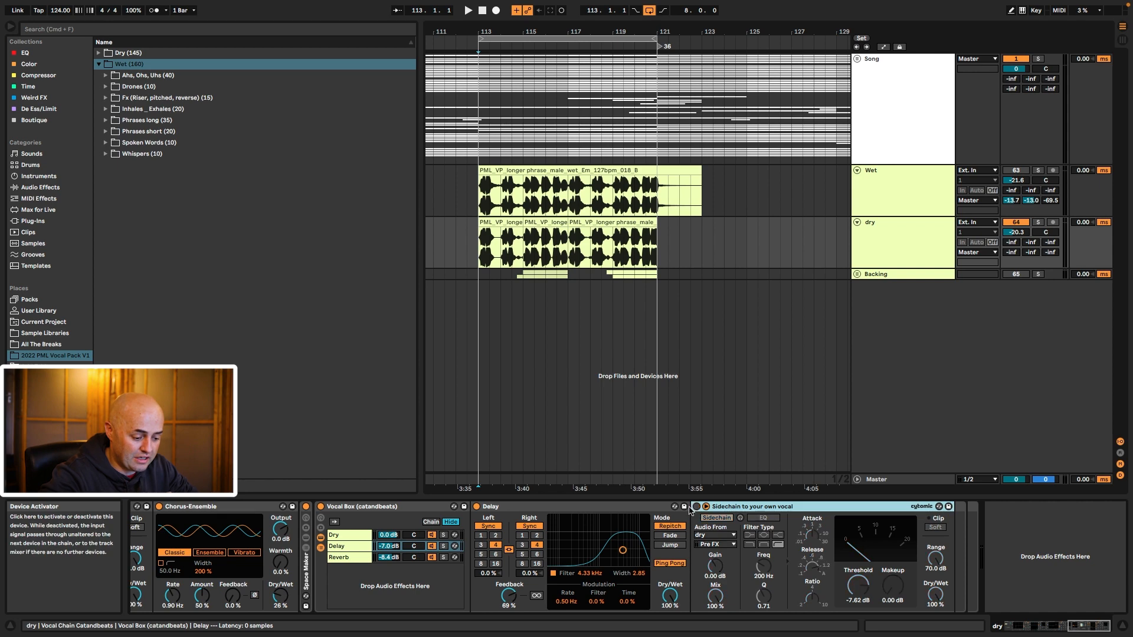
Step: Re-enable the dry vocal's sidechain compressor and restart playback from bar 113
key(super+k)
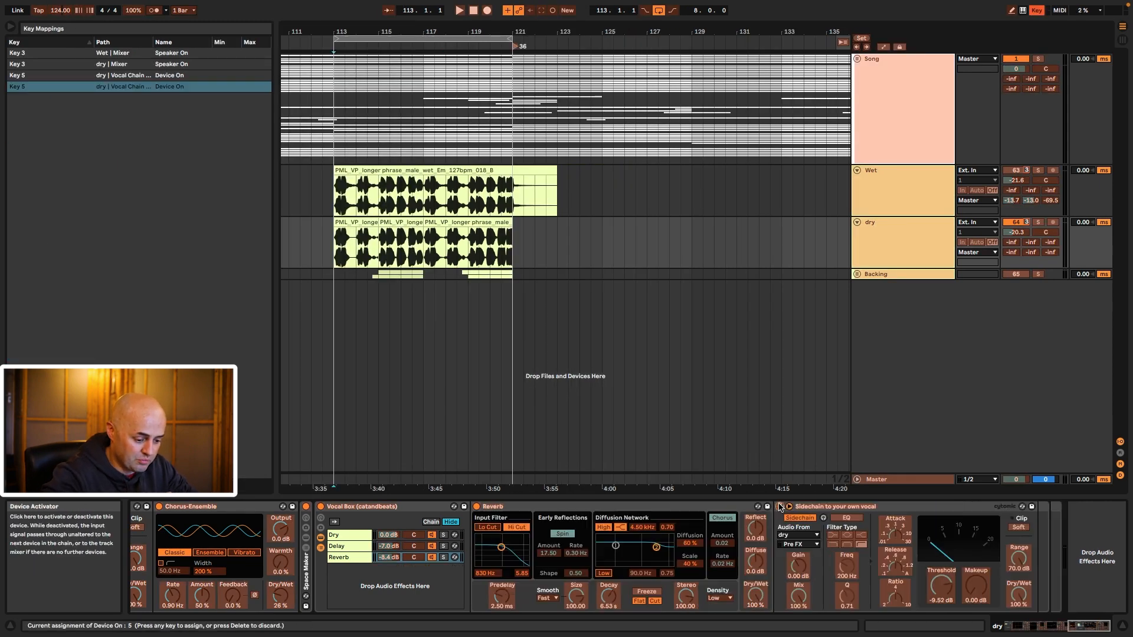
key(super+k)
click(886, 241)
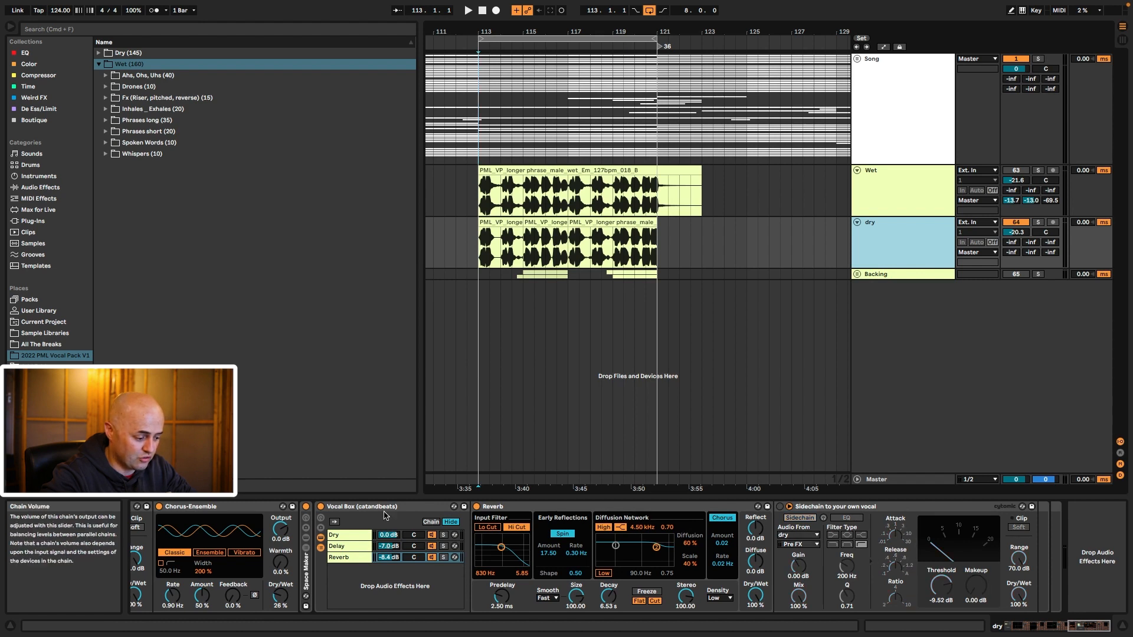
click(475, 242)
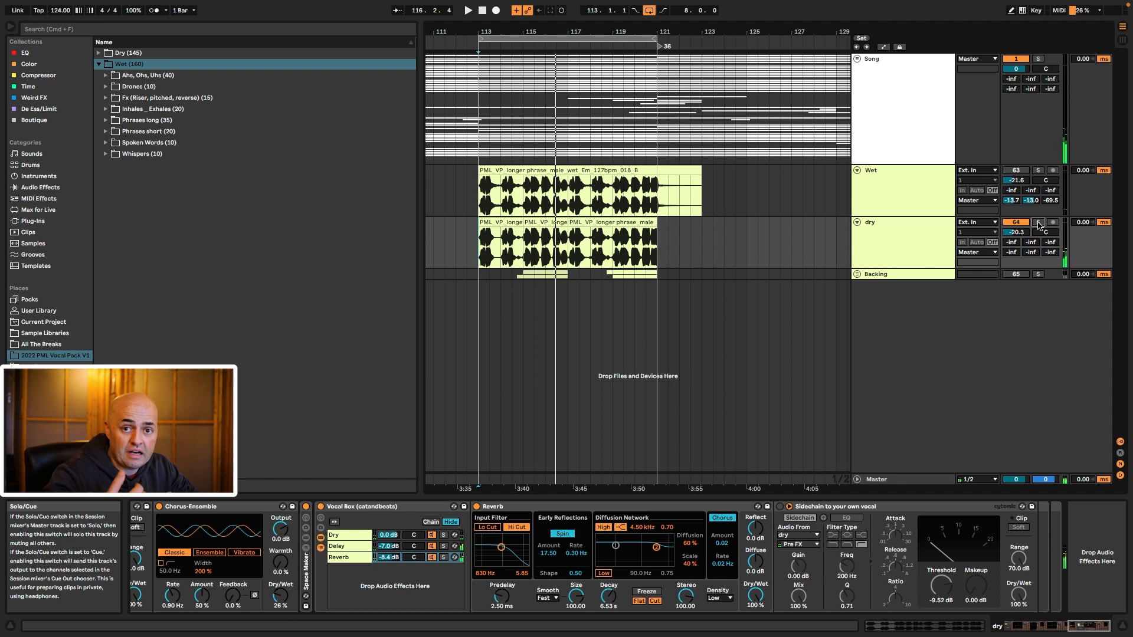
key(0)
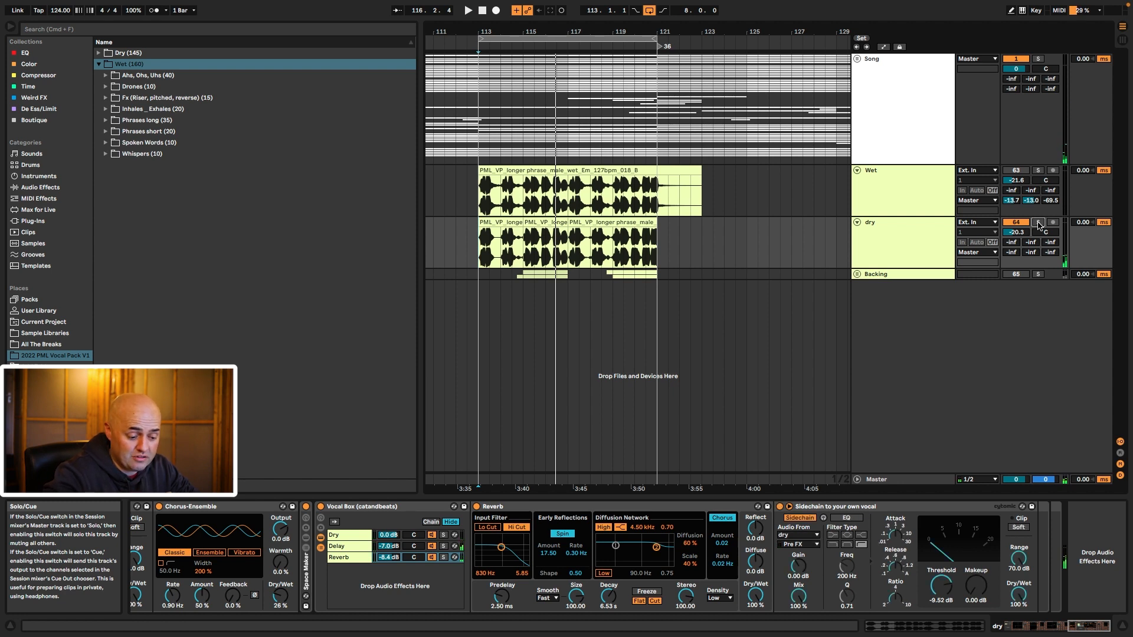
key(space)
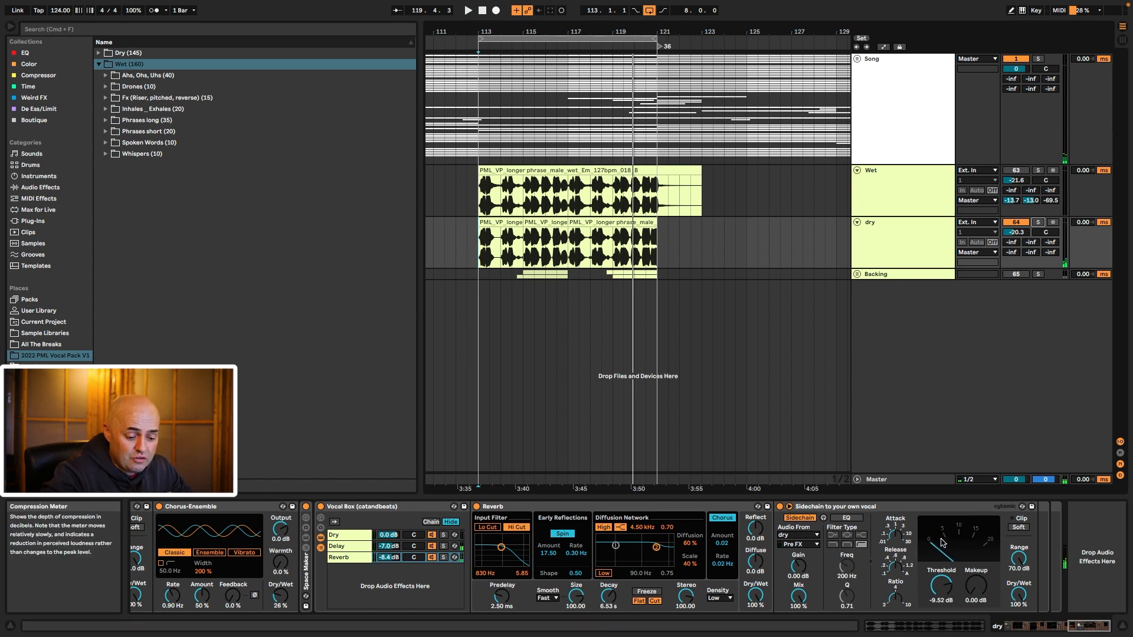
click(357, 547)
click(357, 558)
click(357, 546)
click(358, 559)
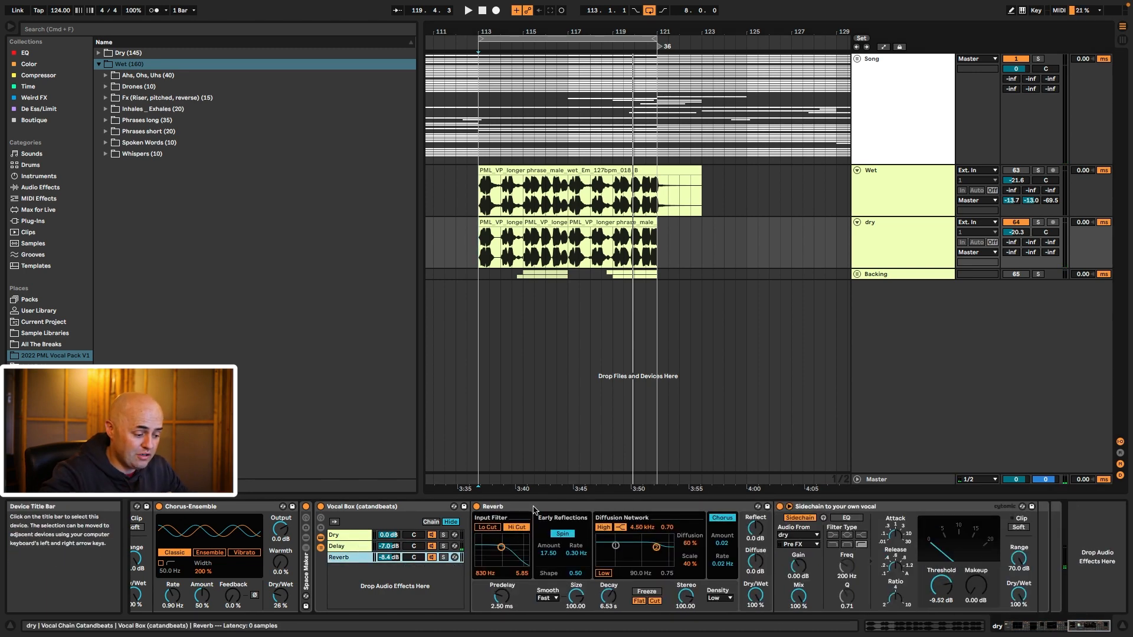
click(349, 547)
click(351, 557)
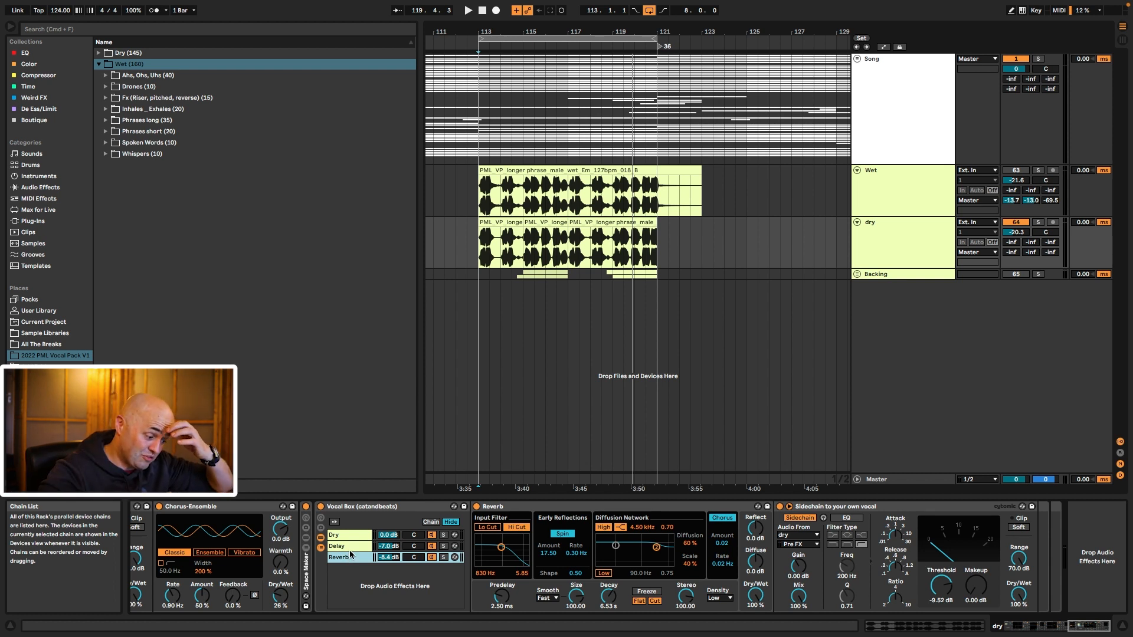
click(352, 547)
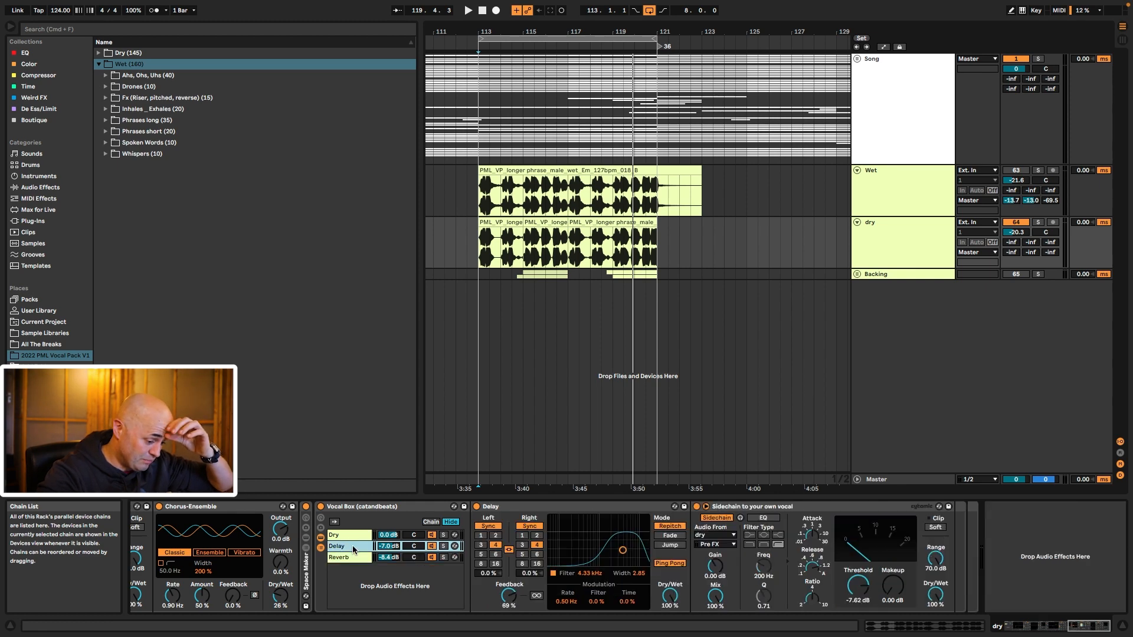
click(352, 557)
click(352, 547)
click(511, 508)
click(353, 558)
click(517, 509)
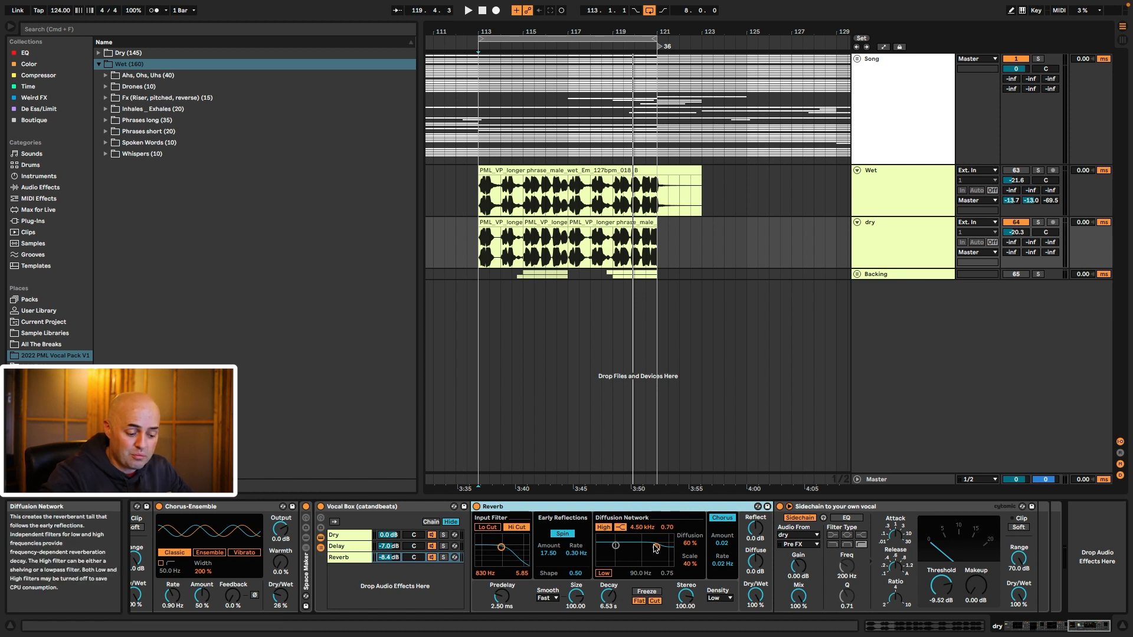
click(897, 507)
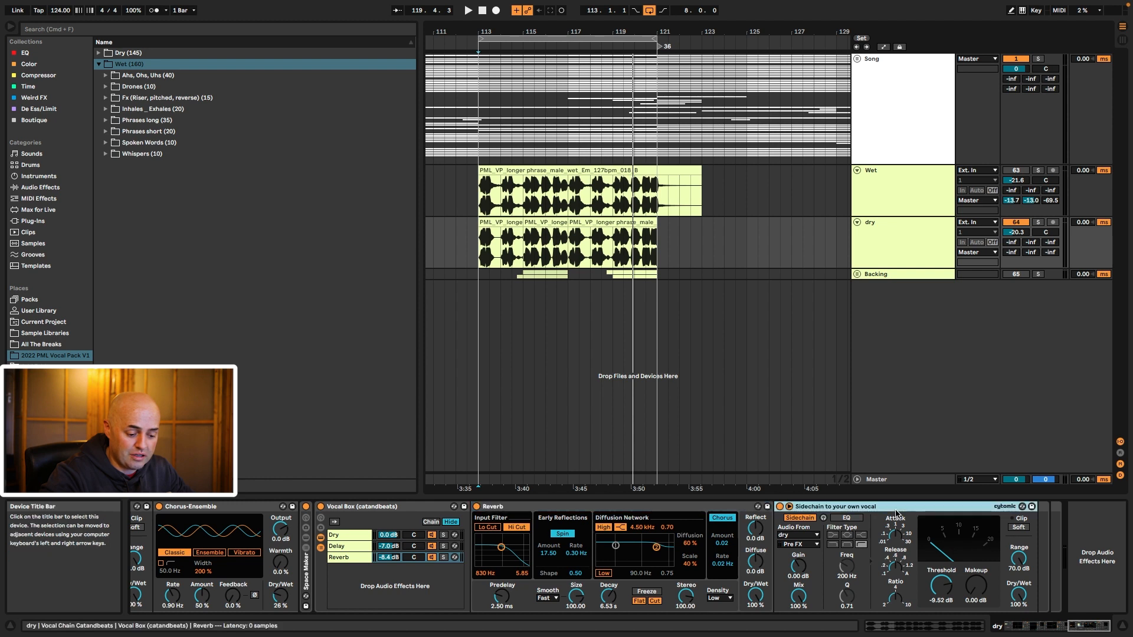
click(340, 545)
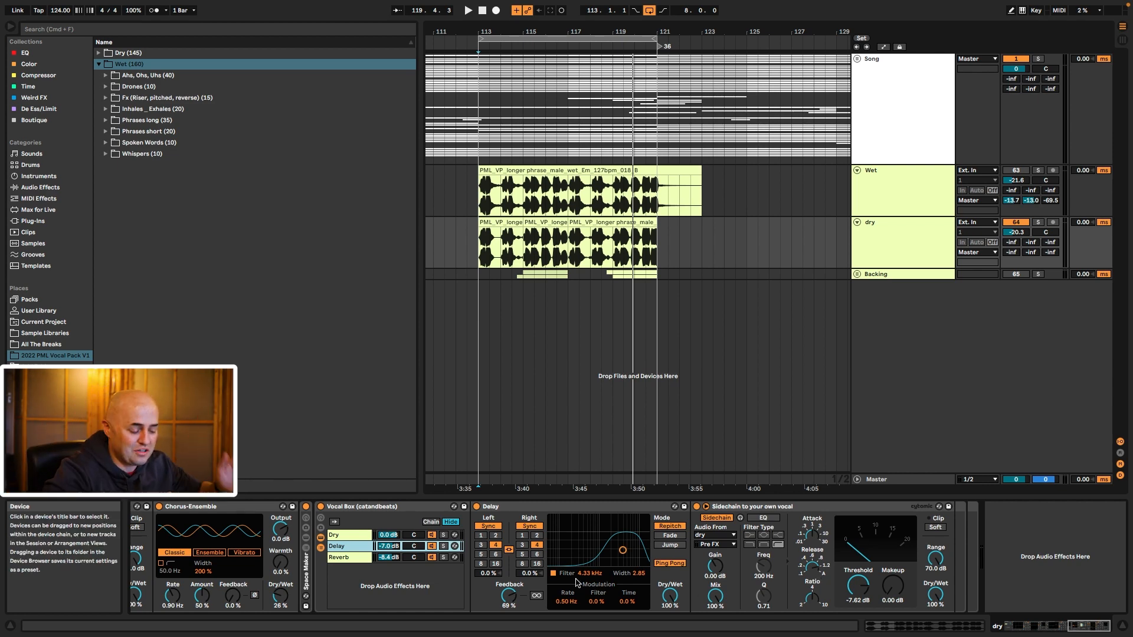
click(351, 557)
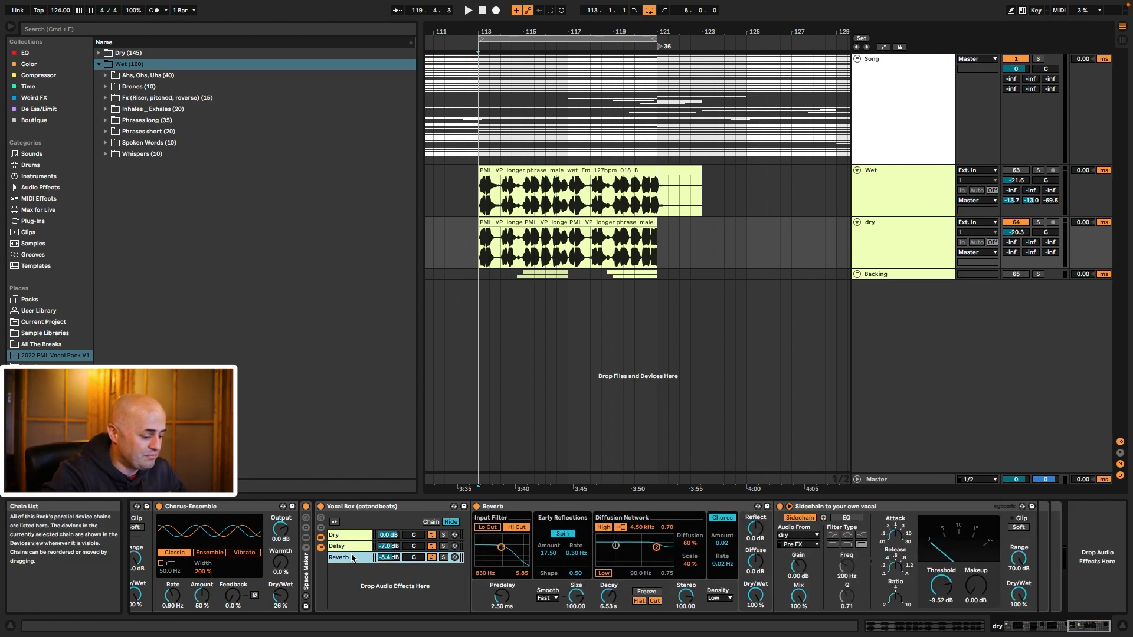
Step: Unfold the Space Maker rack and inspect its Set gain device and EQ band 3
double_click(307, 570)
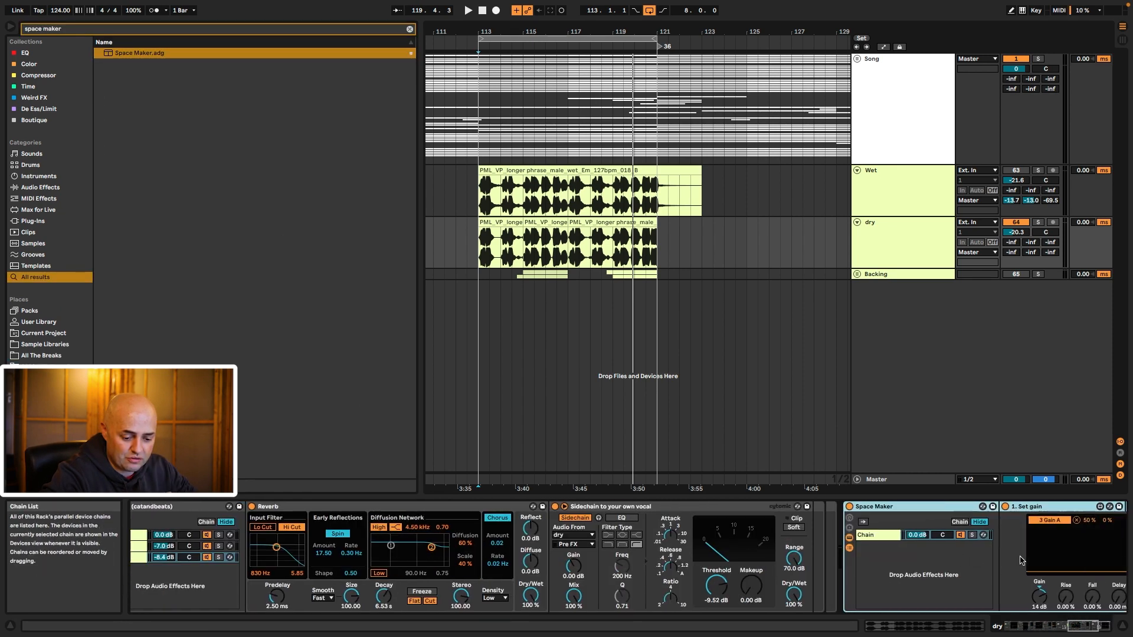
scroll(1020, 560, right, 5)
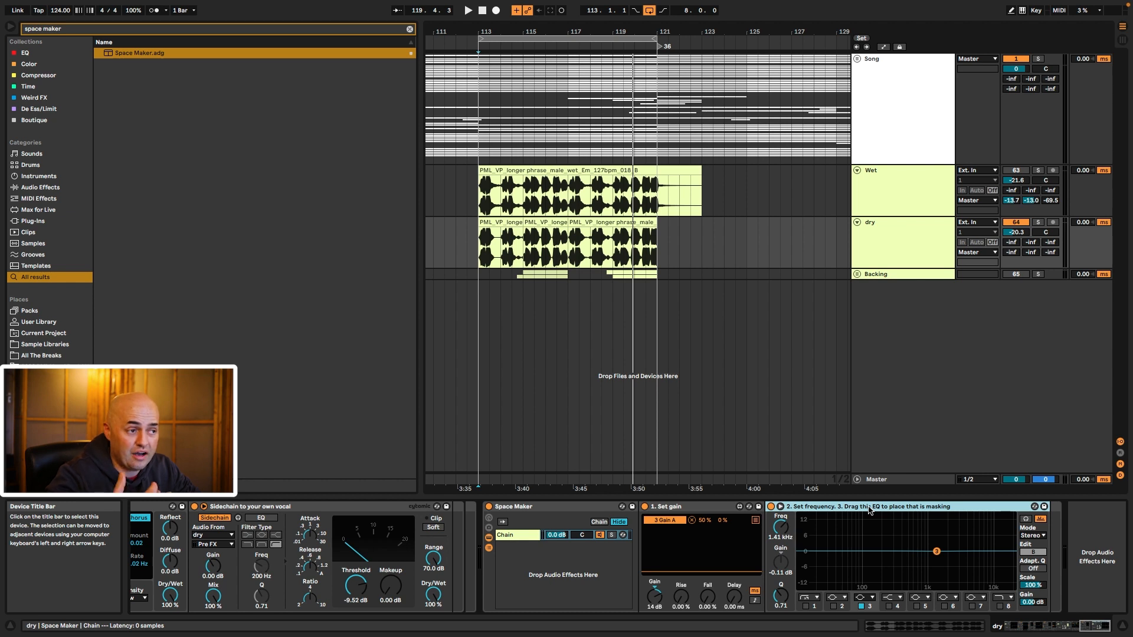
drag(896, 533, 947, 560)
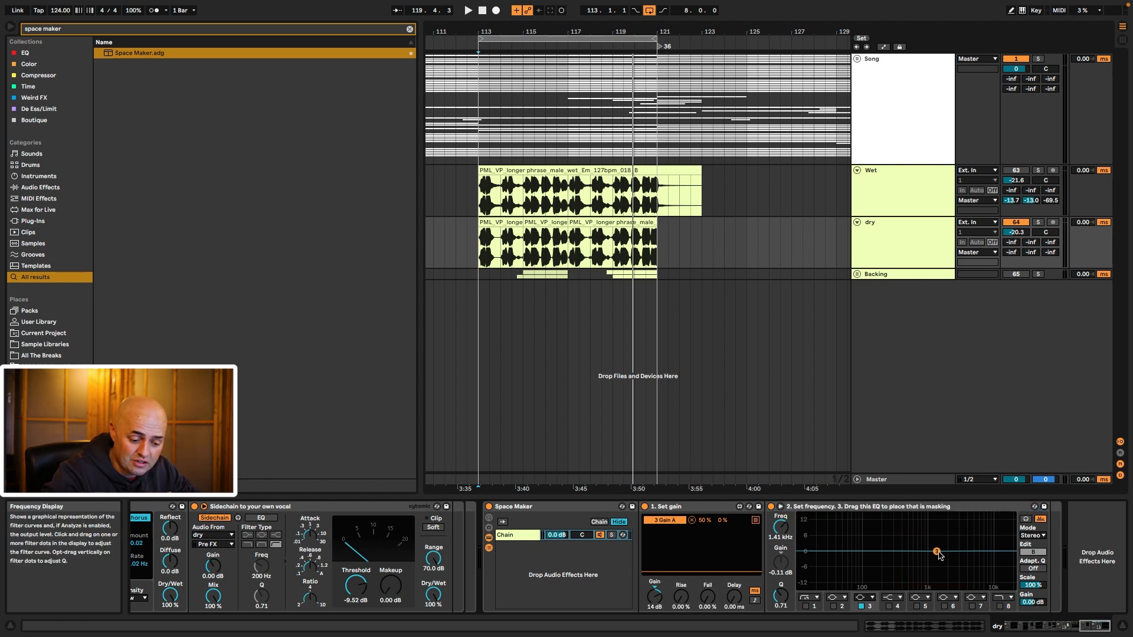
click(666, 507)
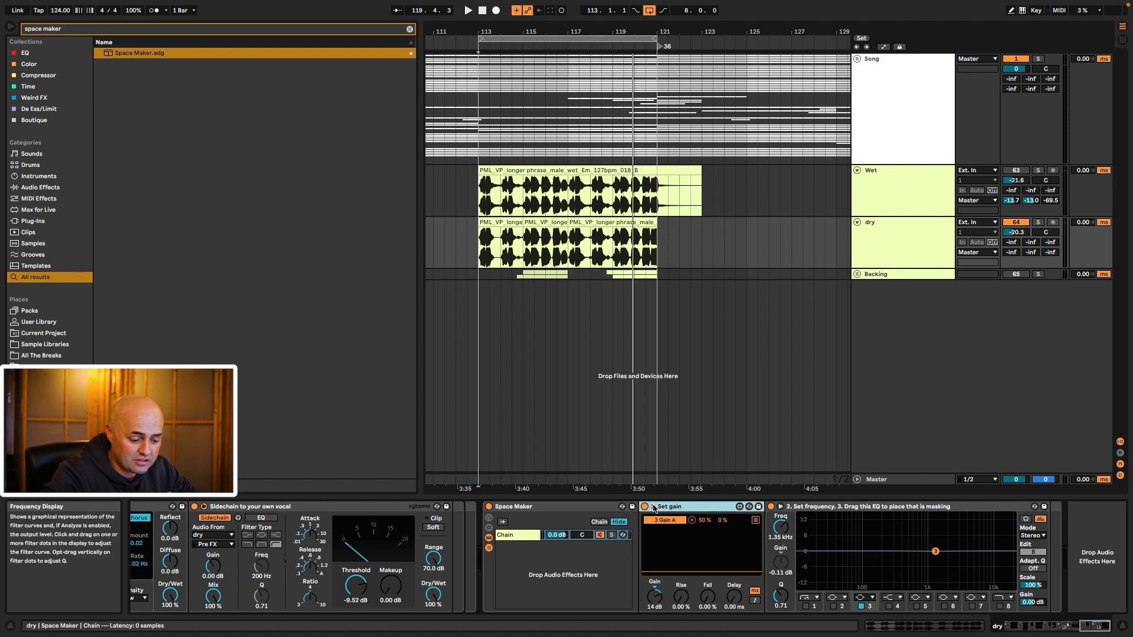
drag(892, 533, 966, 579)
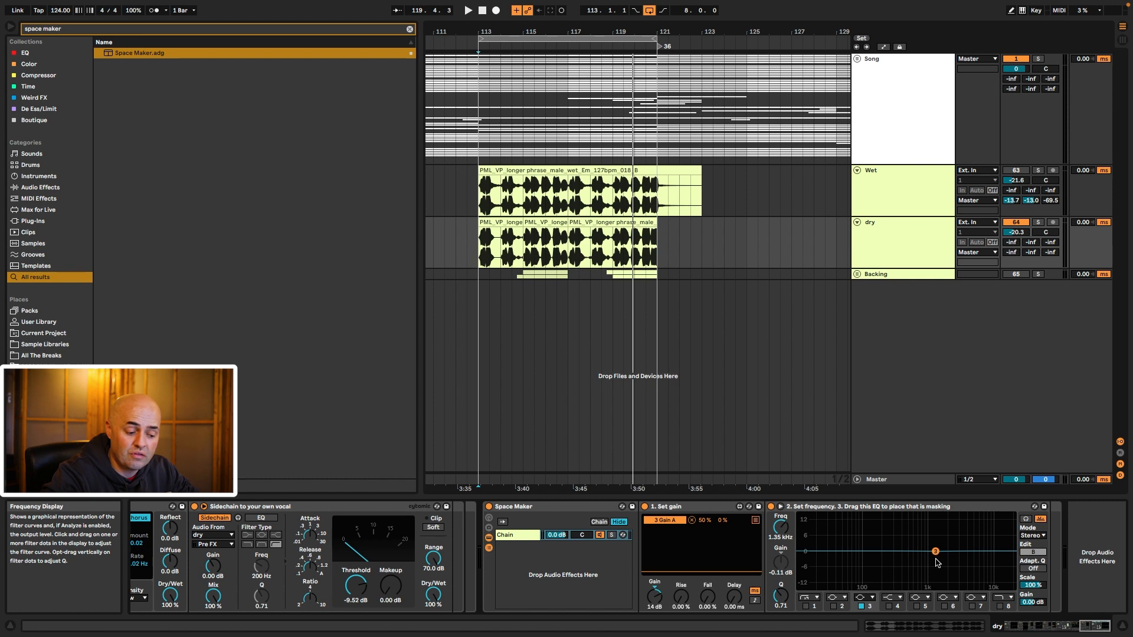
click(576, 508)
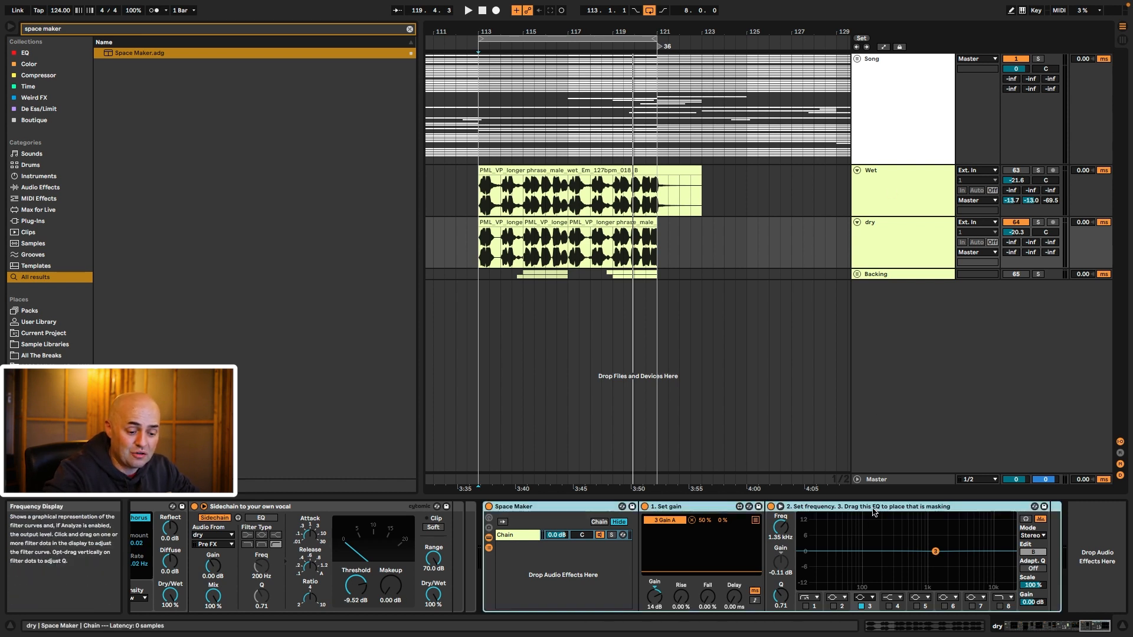
Step: Drop the EQ back in its original place, then select and unfold the Song group
click(873, 78)
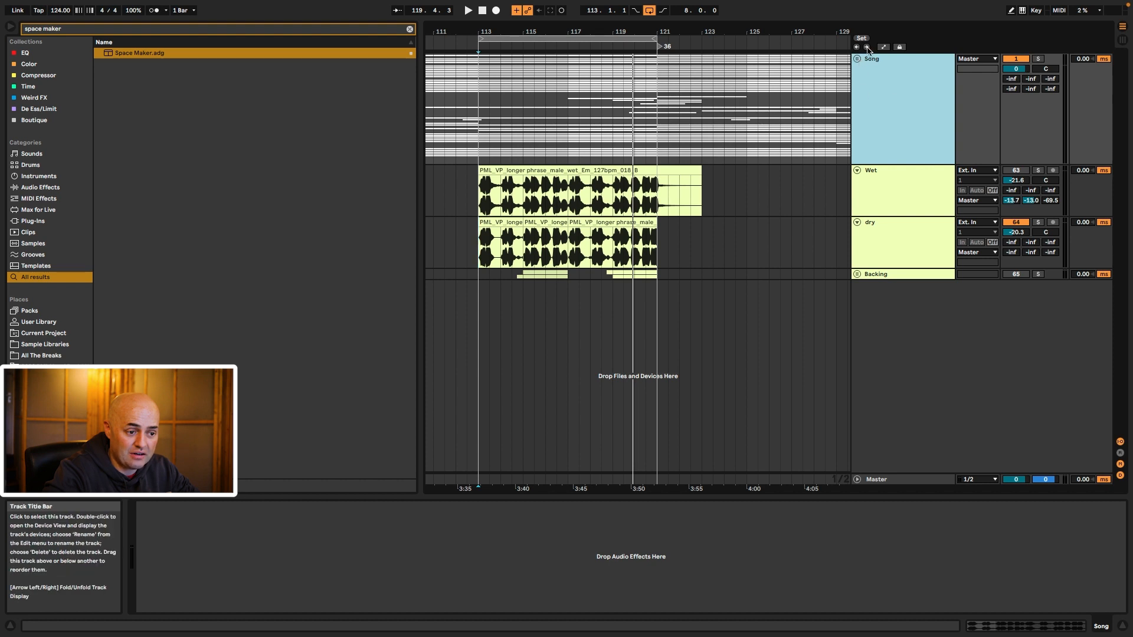
click(887, 230)
drag(886, 507, 900, 135)
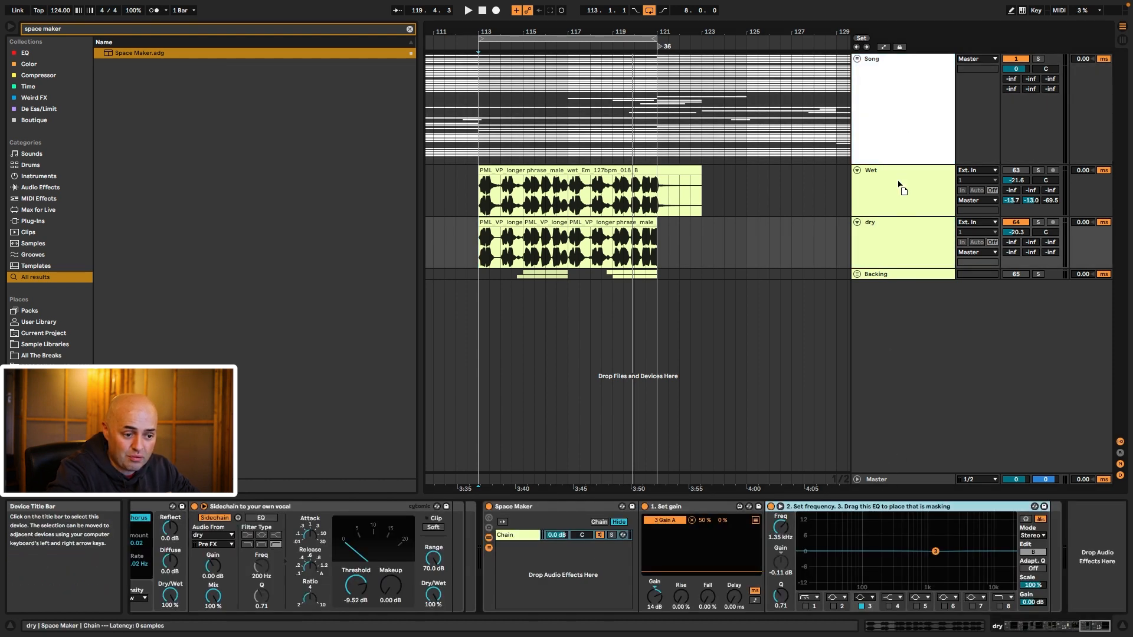
drag(894, 515, 894, 540)
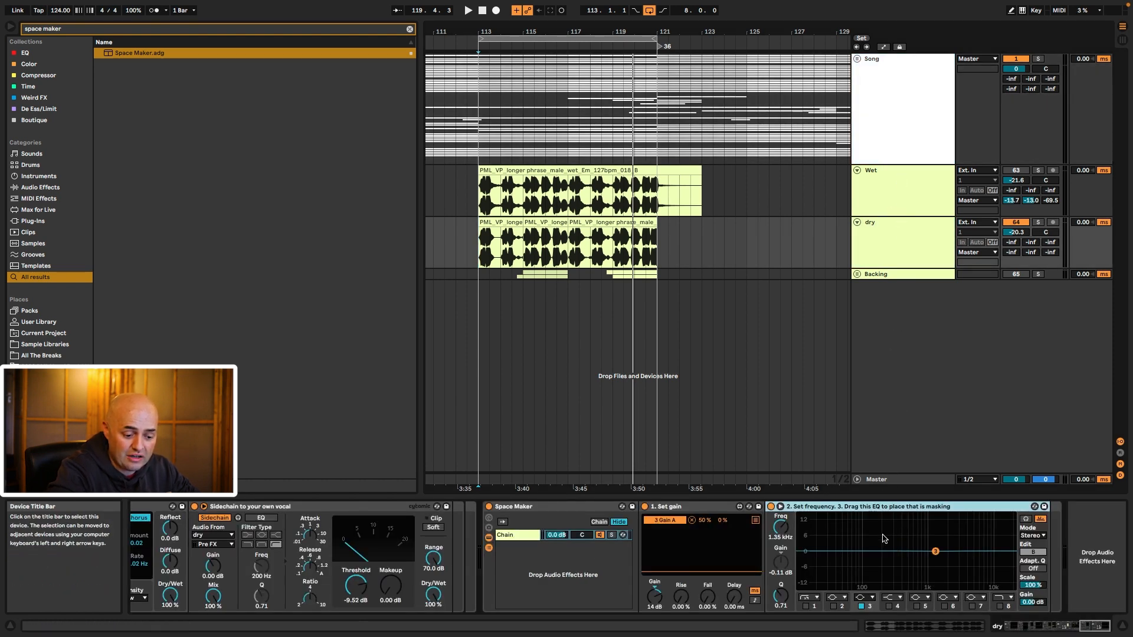
click(582, 511)
click(883, 108)
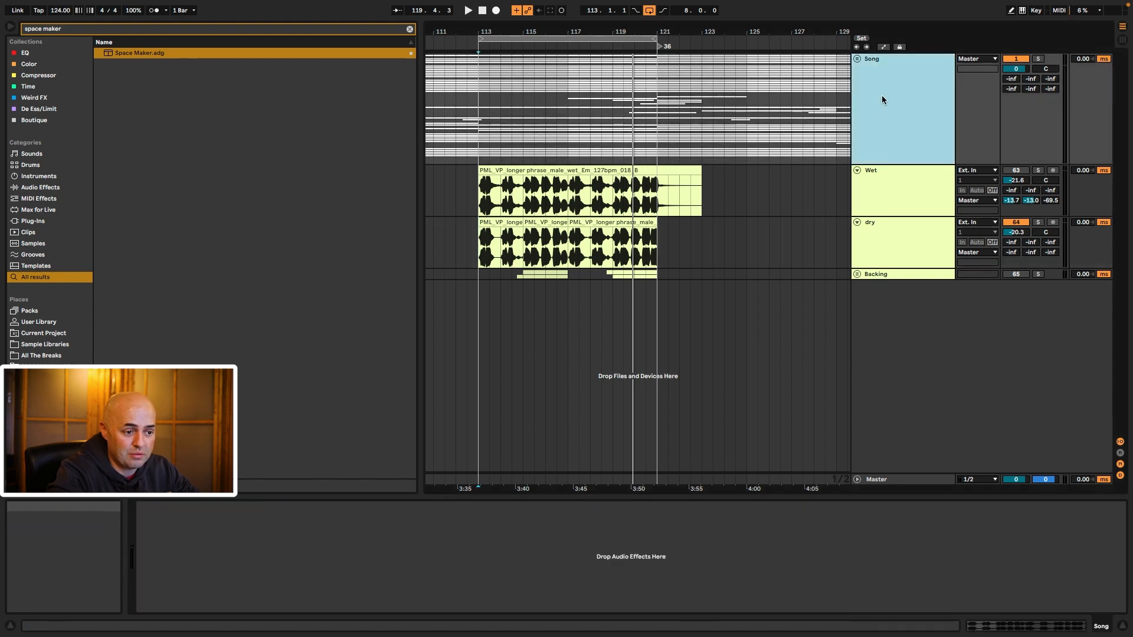
click(856, 59)
Step: Solo the 44 Instruments track and switch its EQ to stereo processing during playback
scroll(896, 268, down, 3)
click(880, 367)
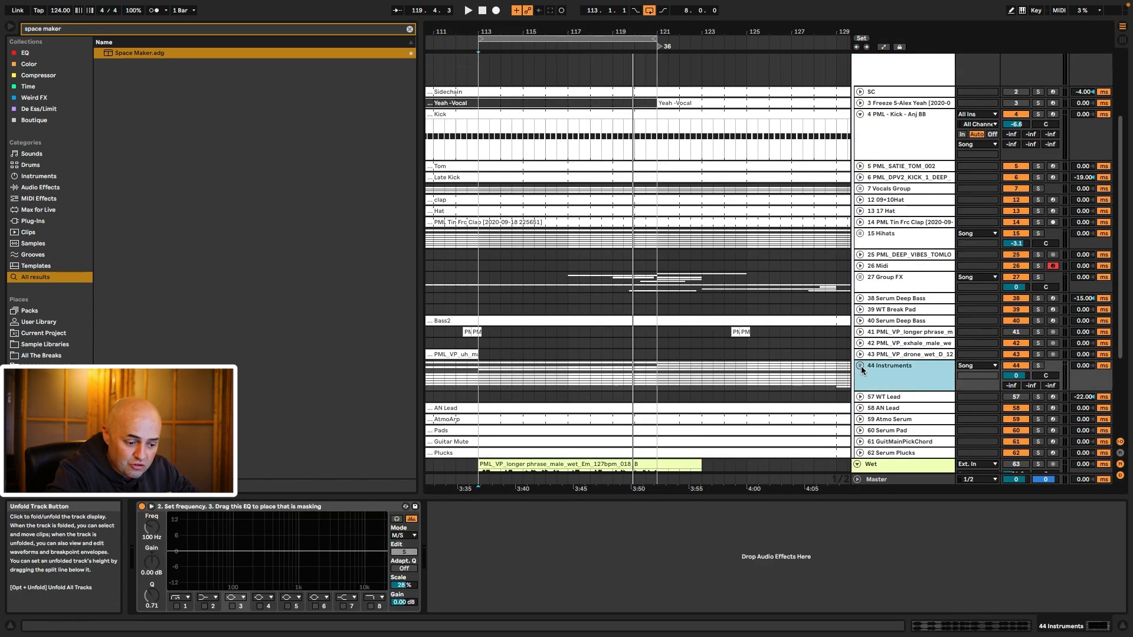
click(1039, 366)
key(space)
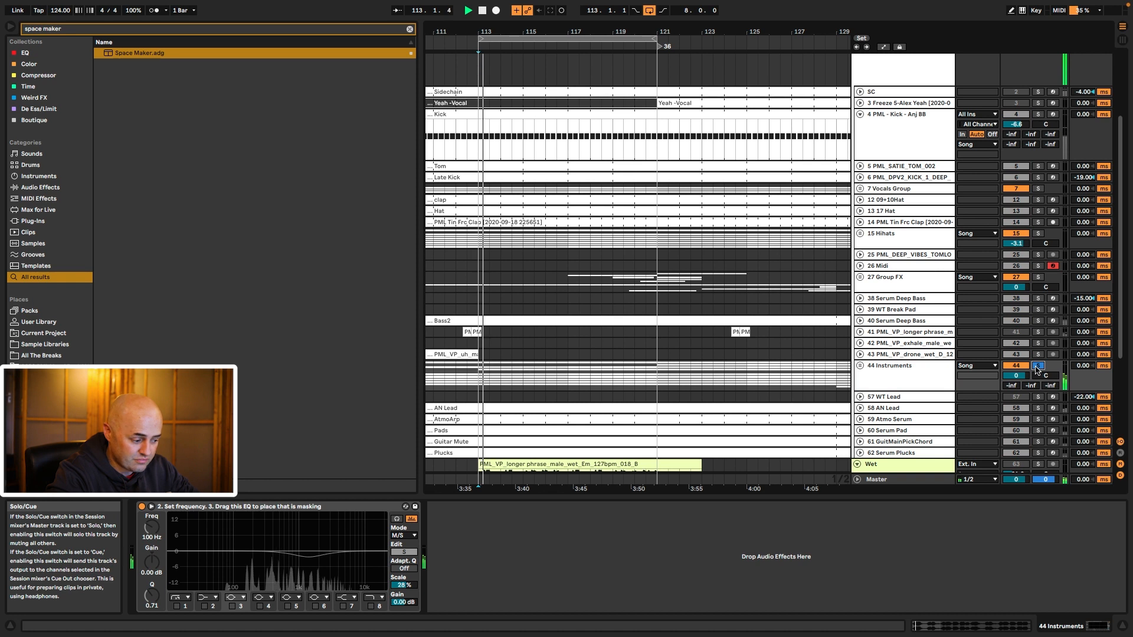
click(405, 536)
click(404, 546)
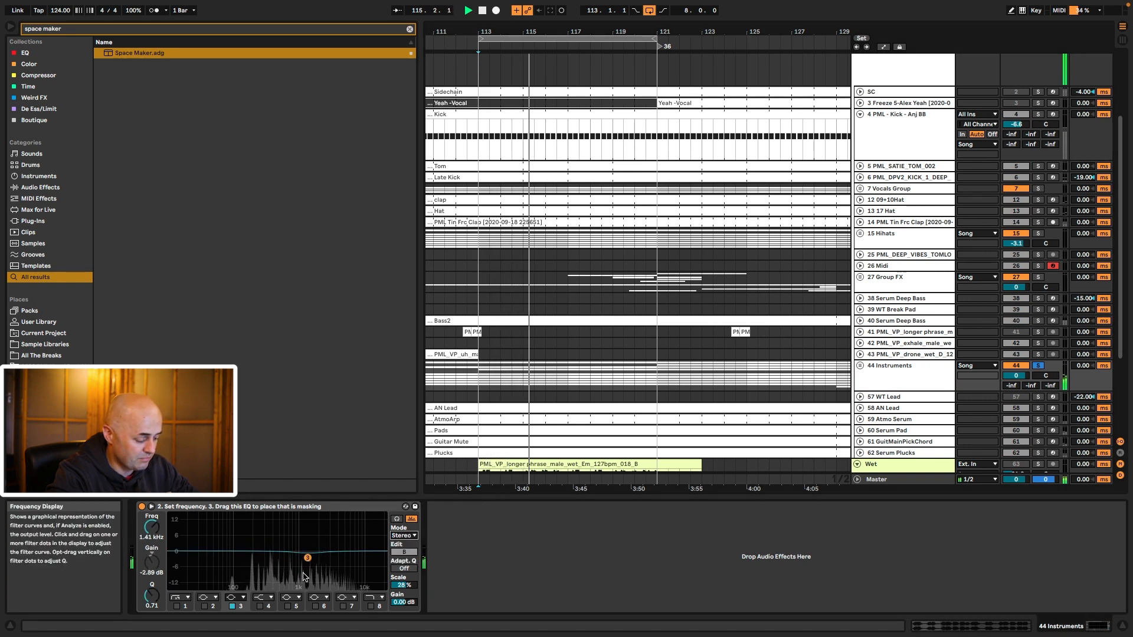
key(space)
Step: Solo dry, raise EQ Scale to 100%, and set M/S mode editing Mid only
scroll(767, 354, down, 5)
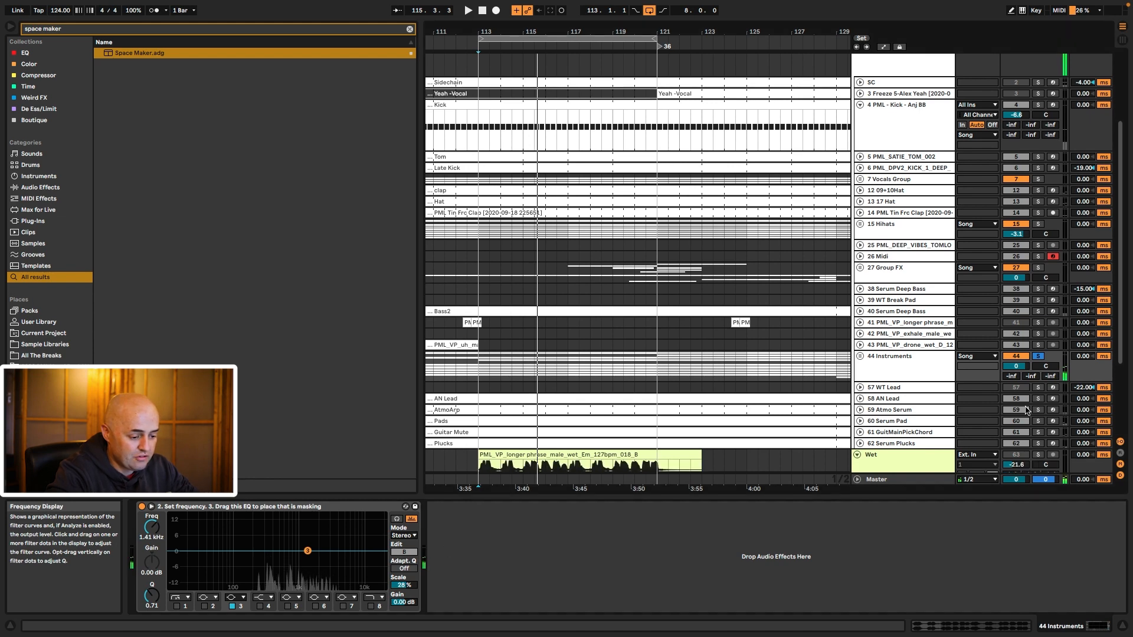
click(1033, 387)
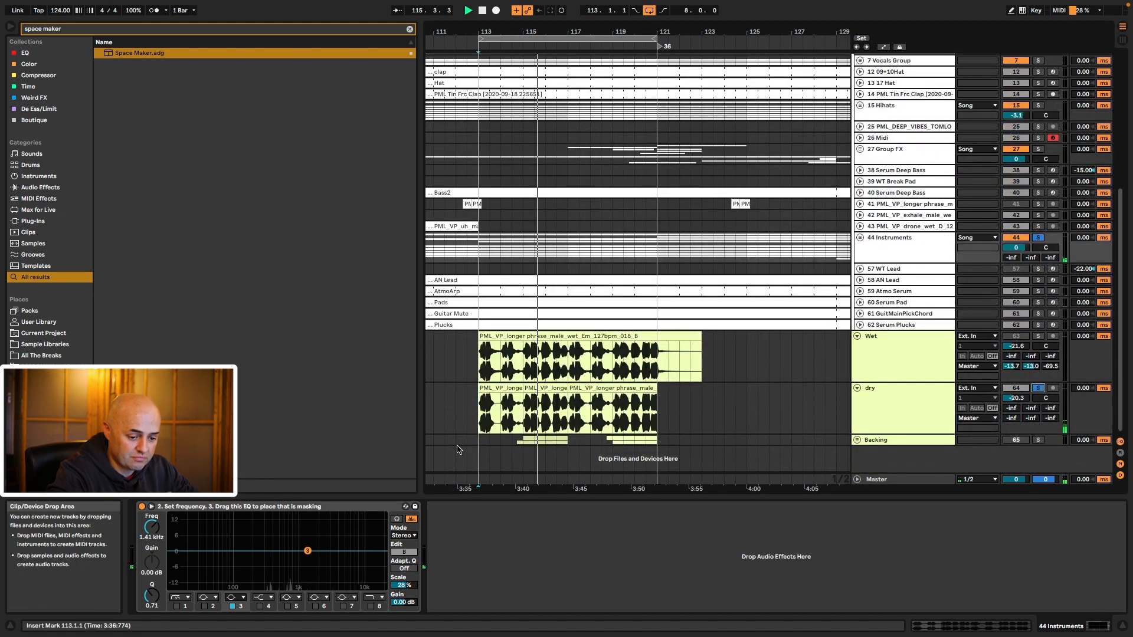
key(space)
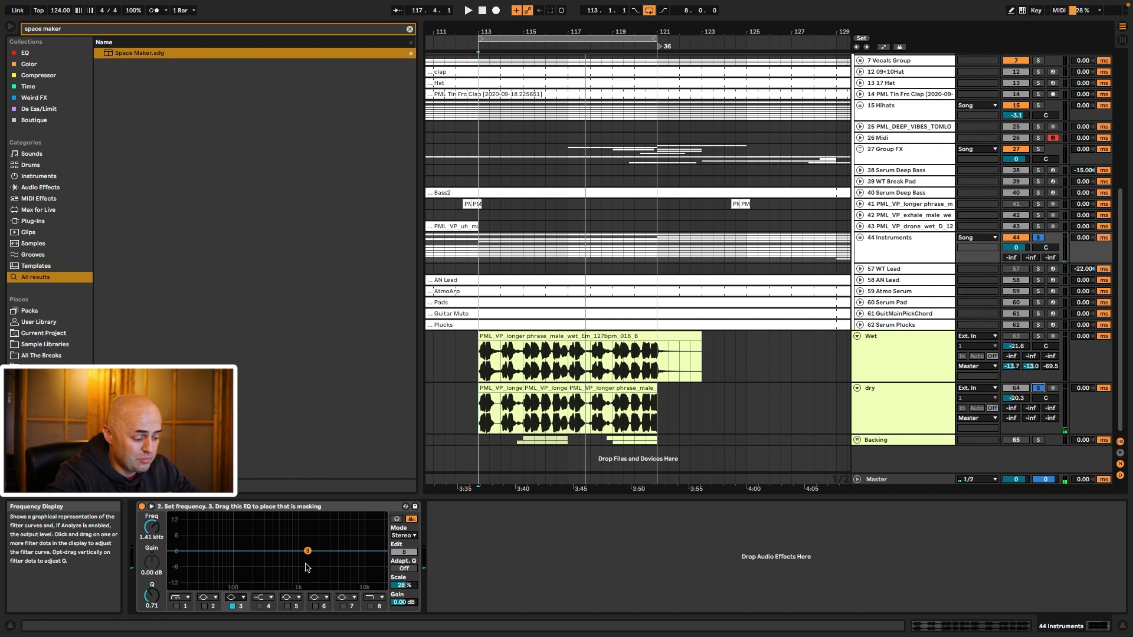
drag(404, 585, 403, 548)
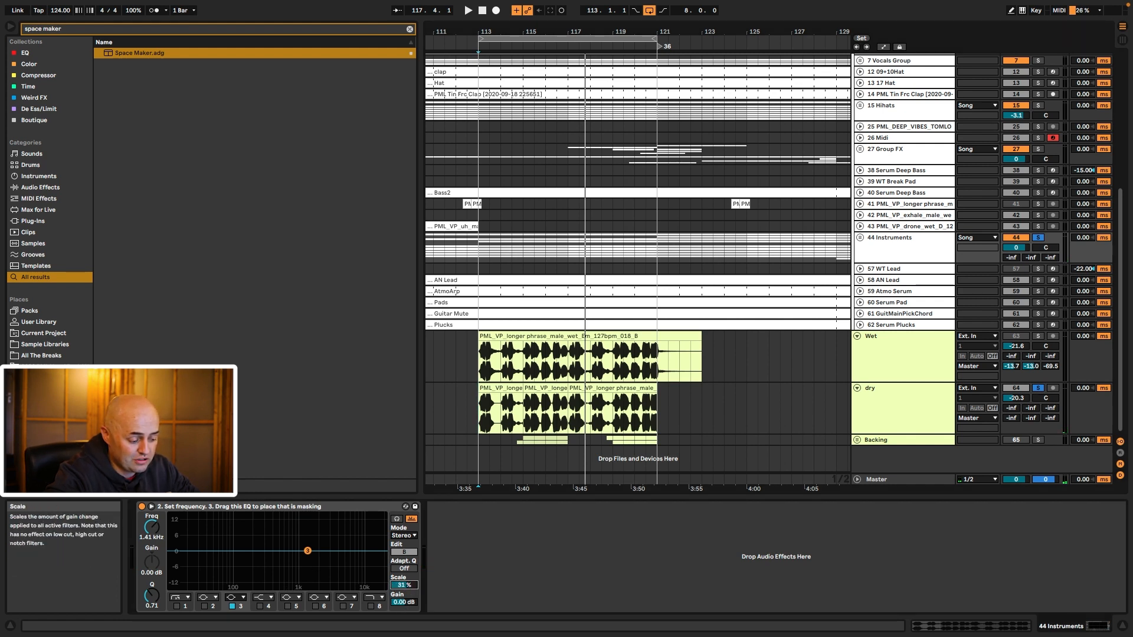
key(space)
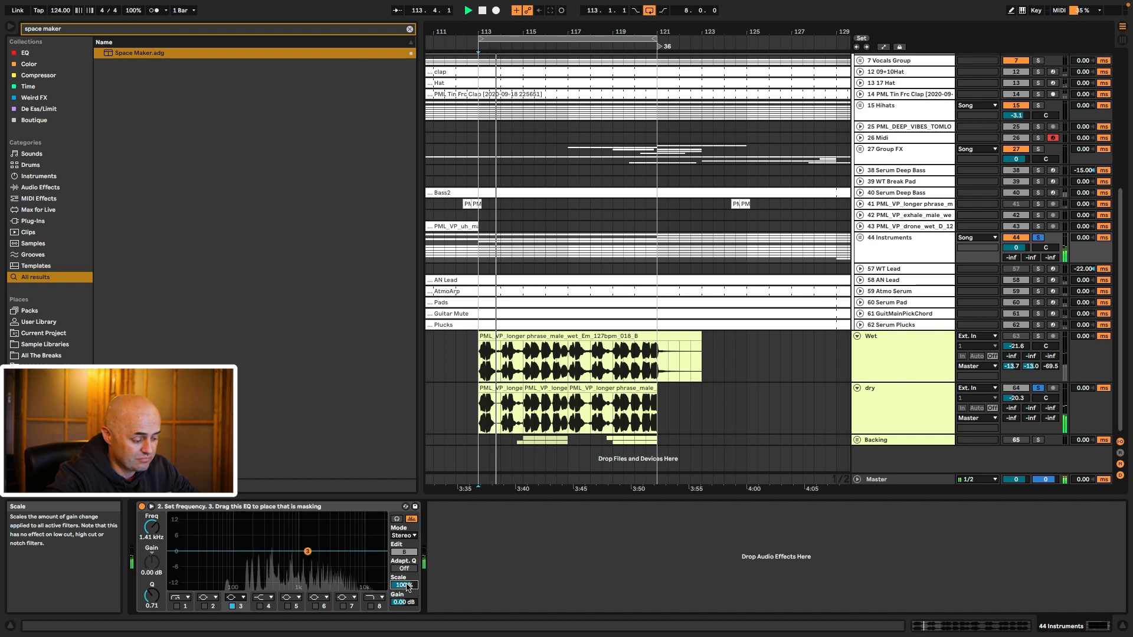
click(404, 536)
click(399, 562)
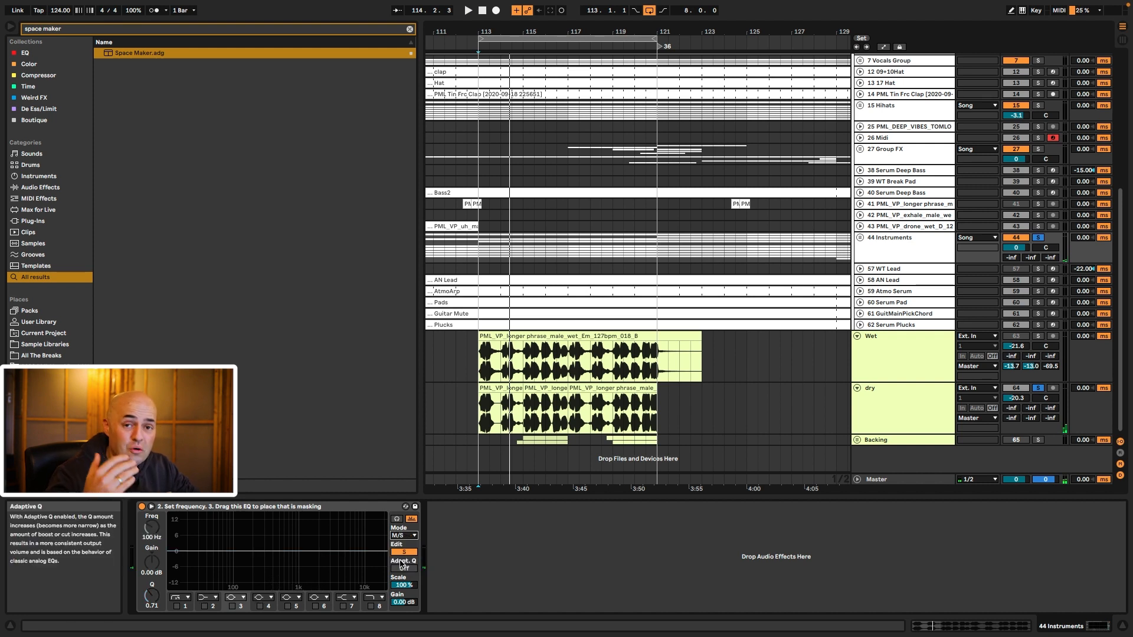
click(404, 551)
key(space)
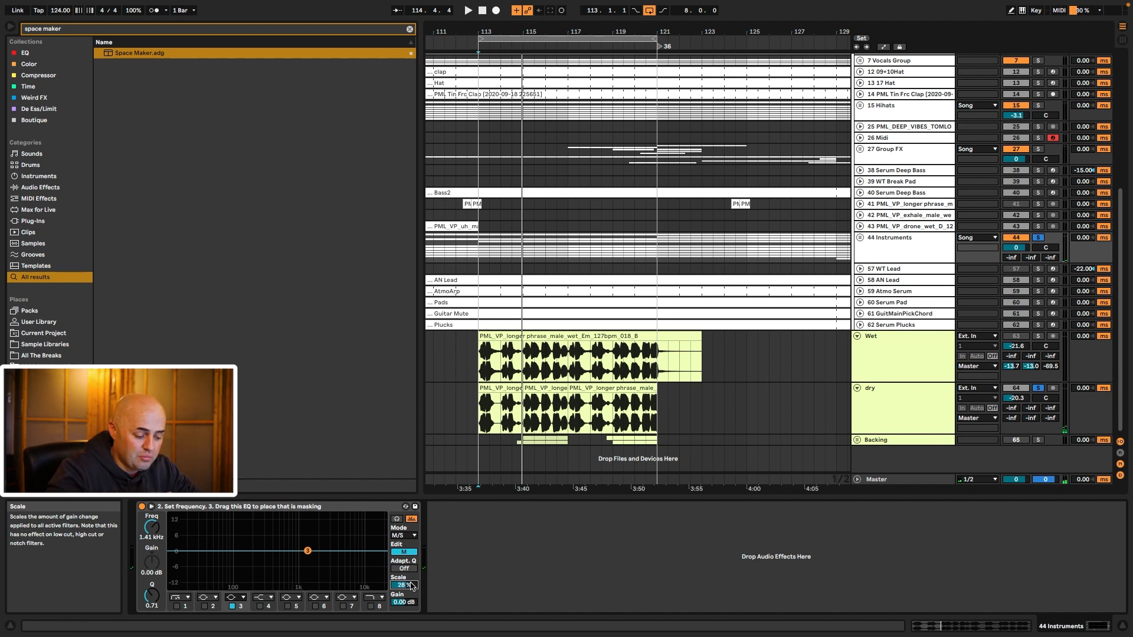
Step: Unsolo dry, set EQ Scale to 53% during playback, and compare with the EQ bypassed
click(1037, 389)
key(space)
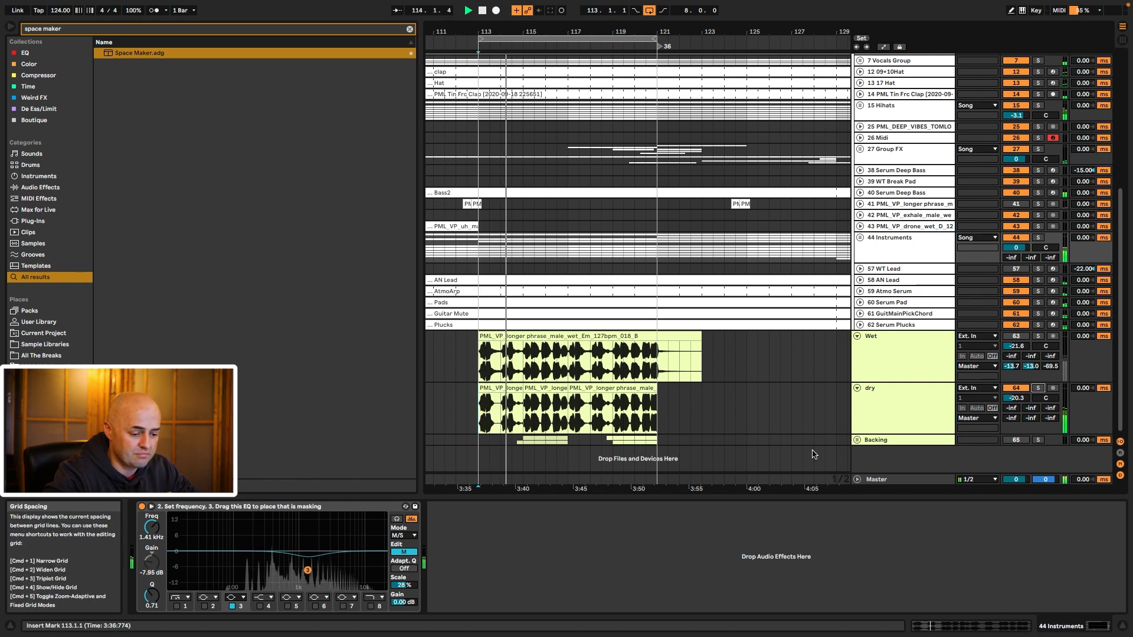
drag(413, 586, 413, 571)
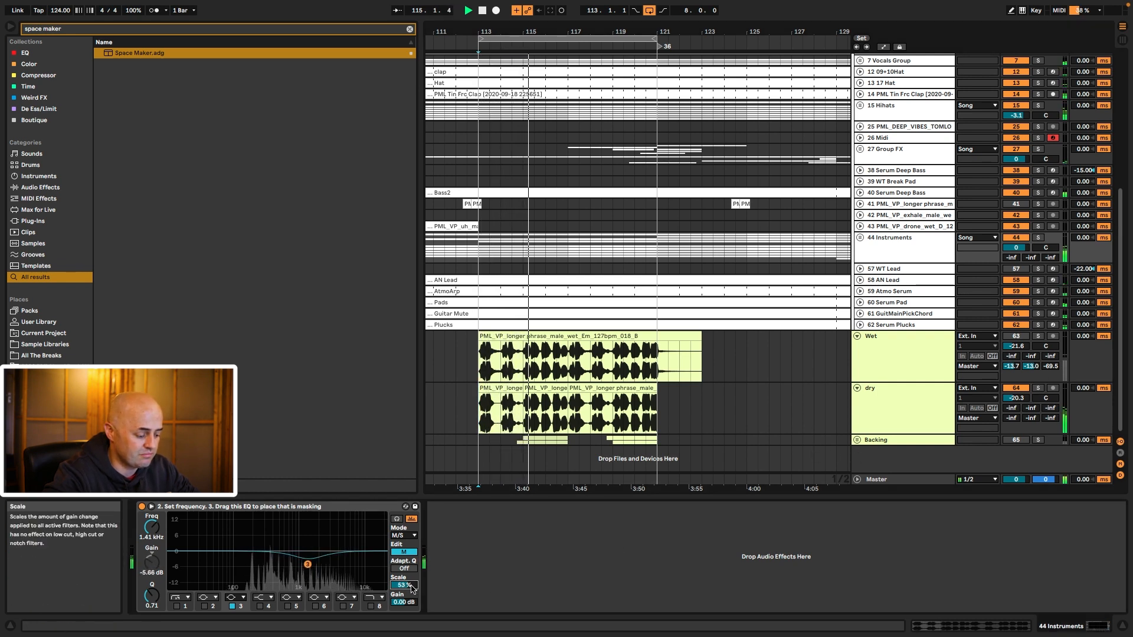
click(141, 506)
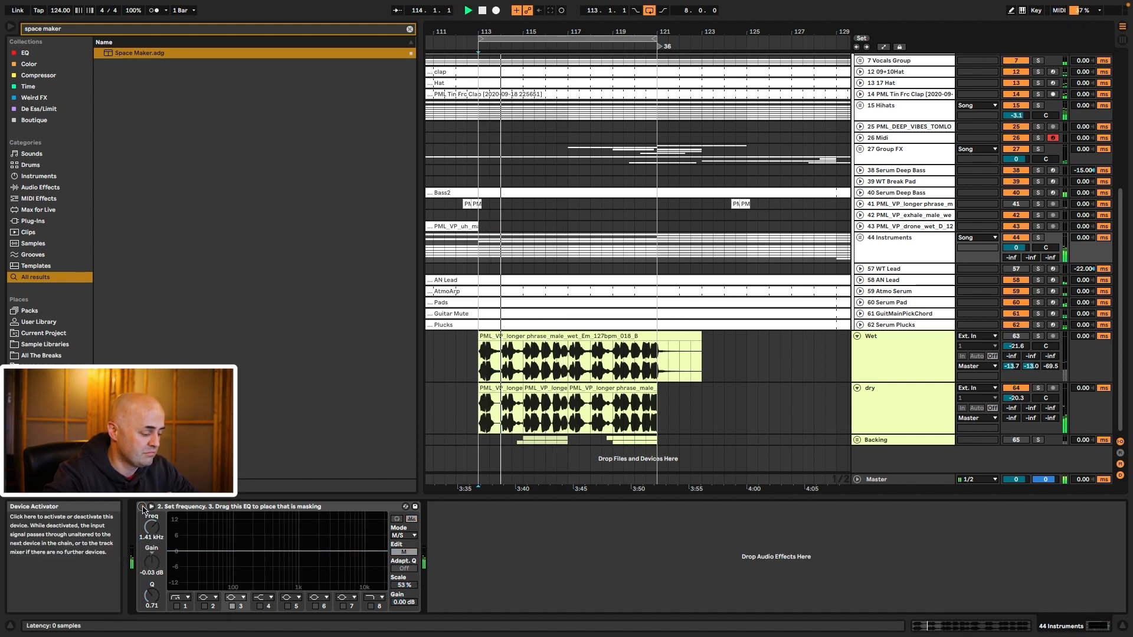
click(142, 506)
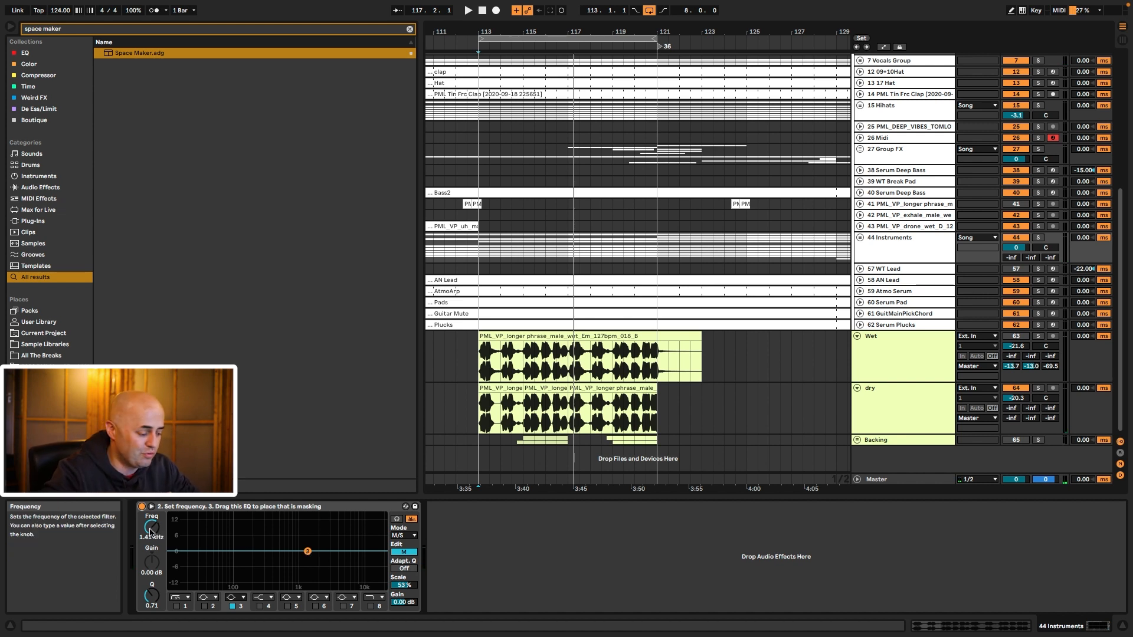
Step: Show the dry vocal's chain and fold the Vocal Box and Space Maker racks
click(891, 396)
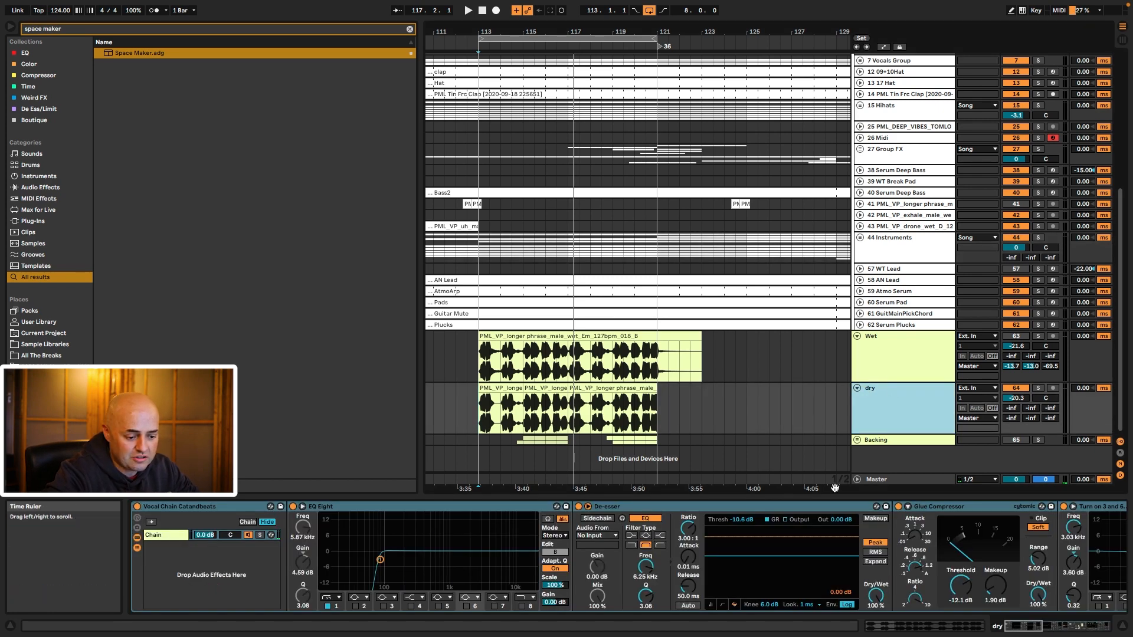
scroll(830, 514, right, 10)
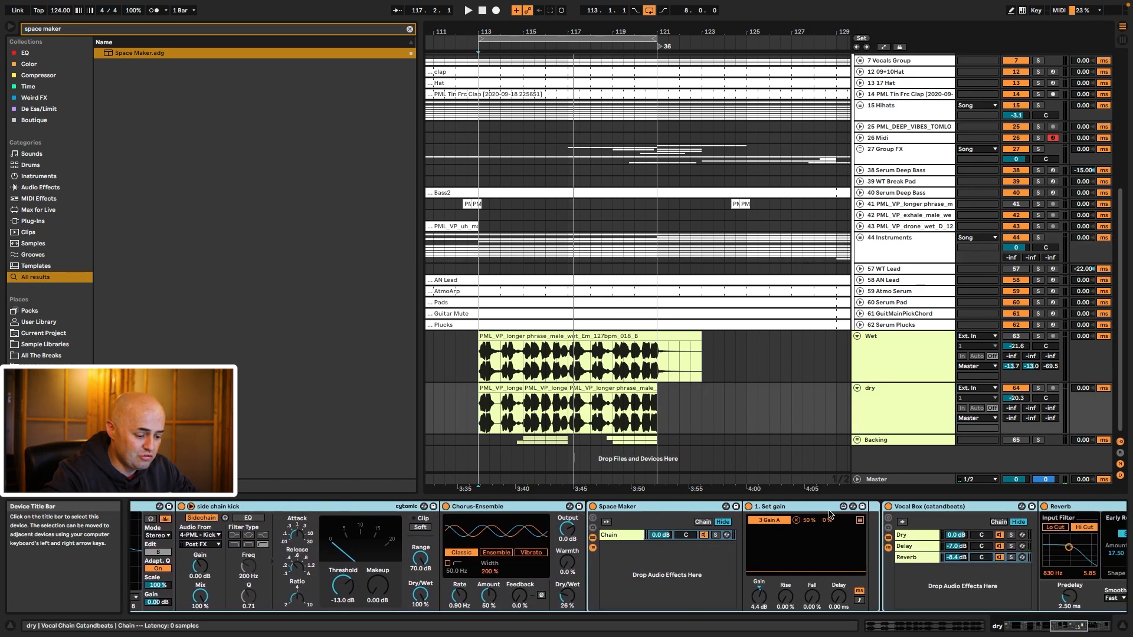
scroll(831, 515, right, 10)
double_click(564, 507)
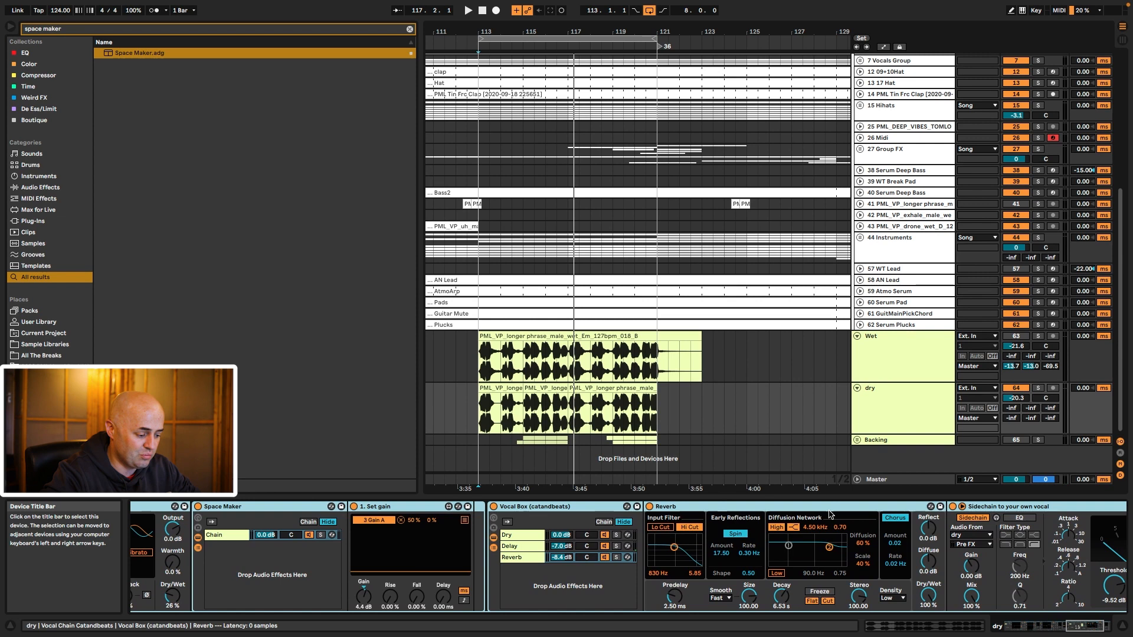
scroll(622, 552, left, 10)
double_click(944, 506)
scroll(884, 527, left, 2)
scroll(884, 526, left, 2)
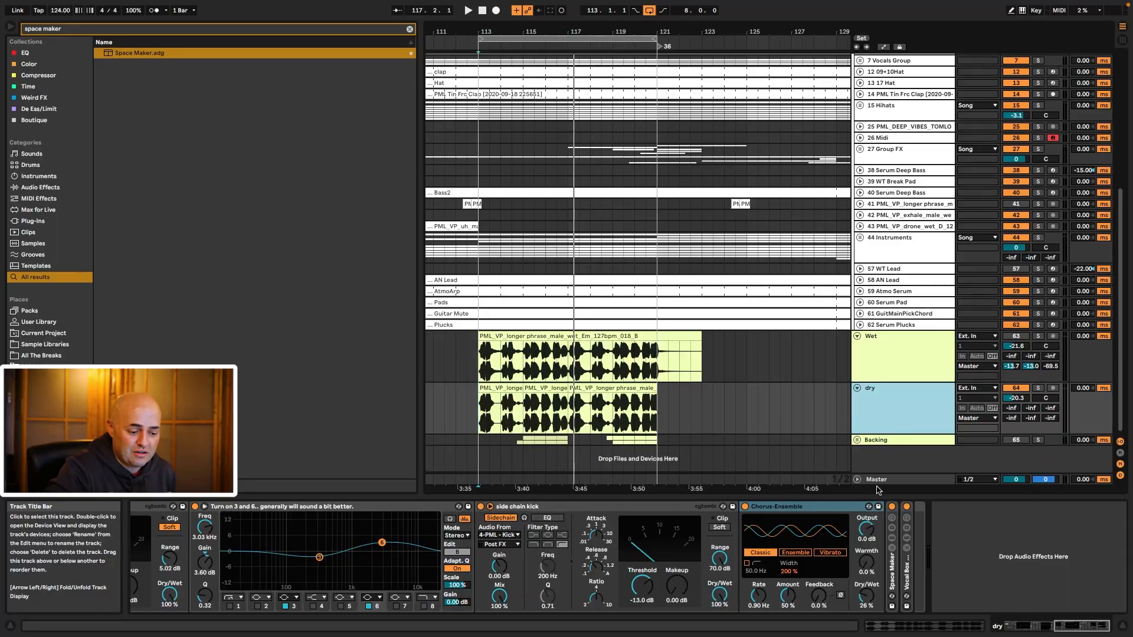
click(771, 508)
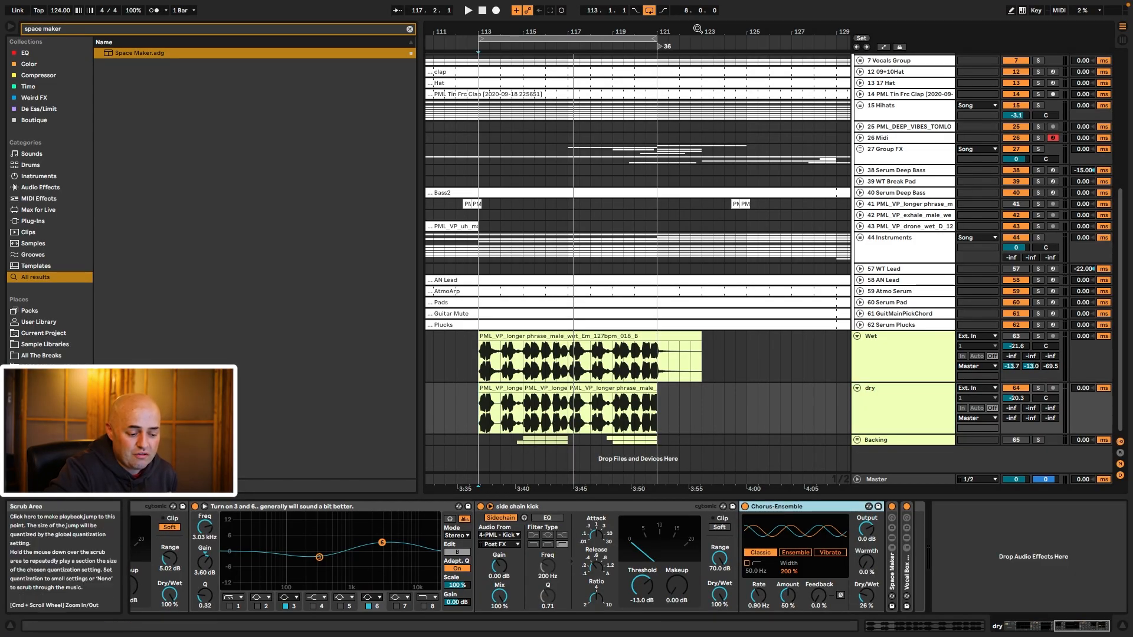
mouse_move(700, 32)
mouse_down()
mouse_move(700, 14)
mouse_move(689, 24)
mouse_up()
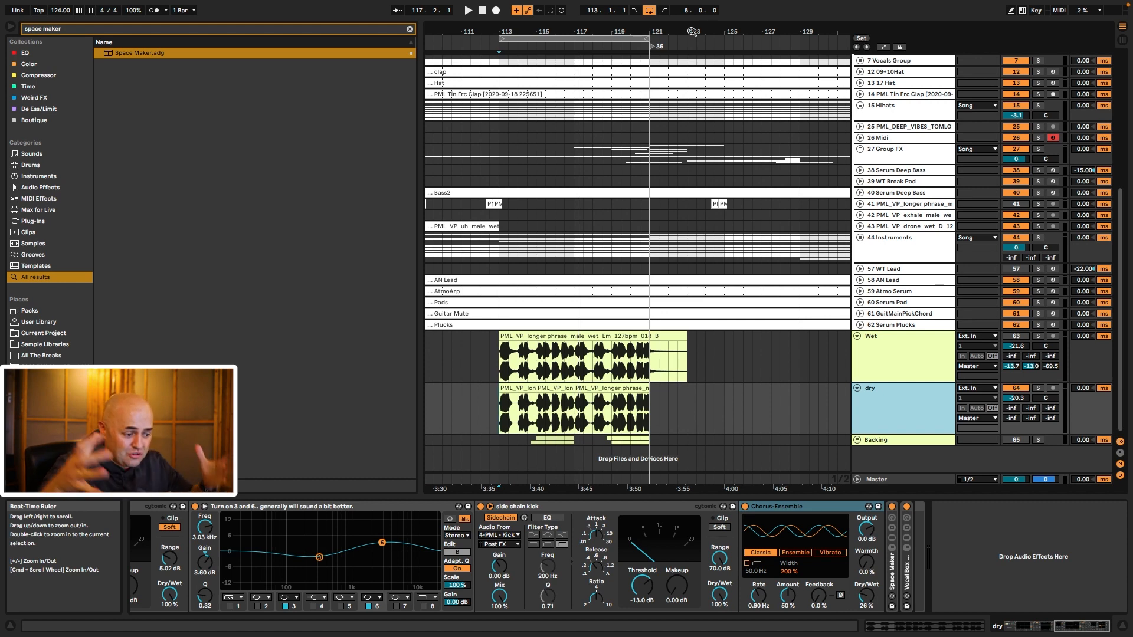
scroll(936, 131, up, 10)
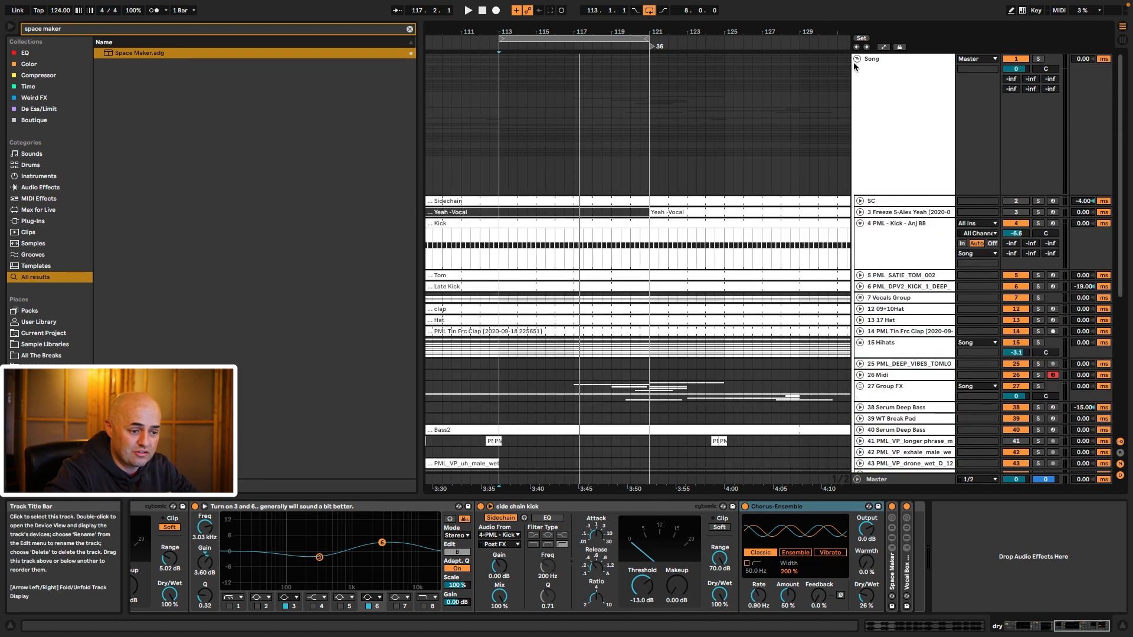
click(857, 59)
click(672, 508)
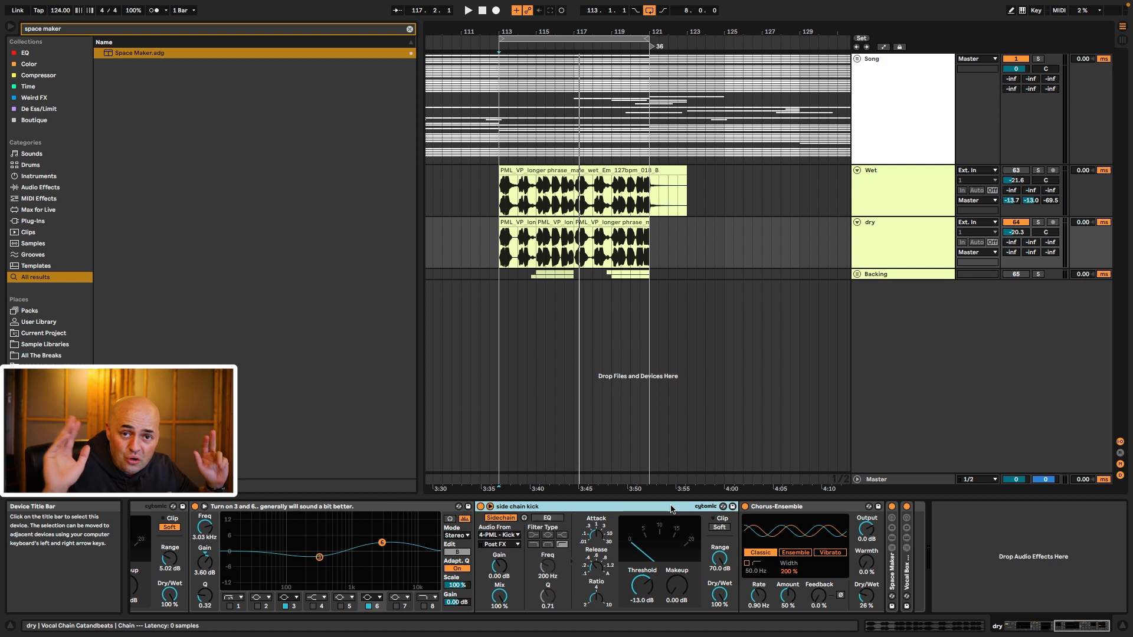
click(760, 509)
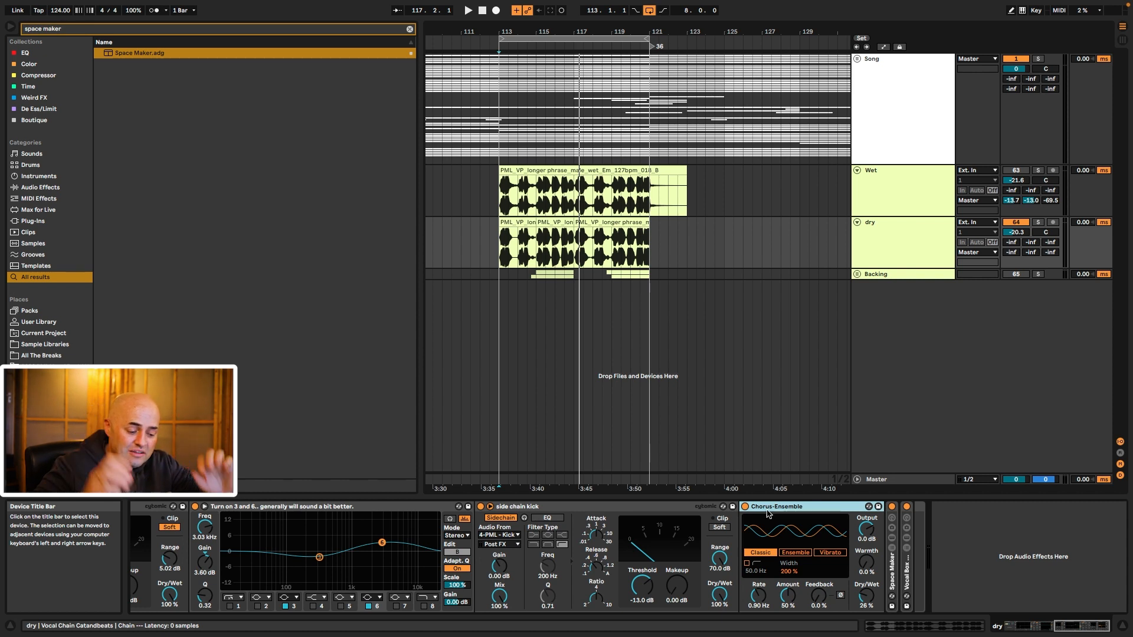
drag(865, 599, 865, 520)
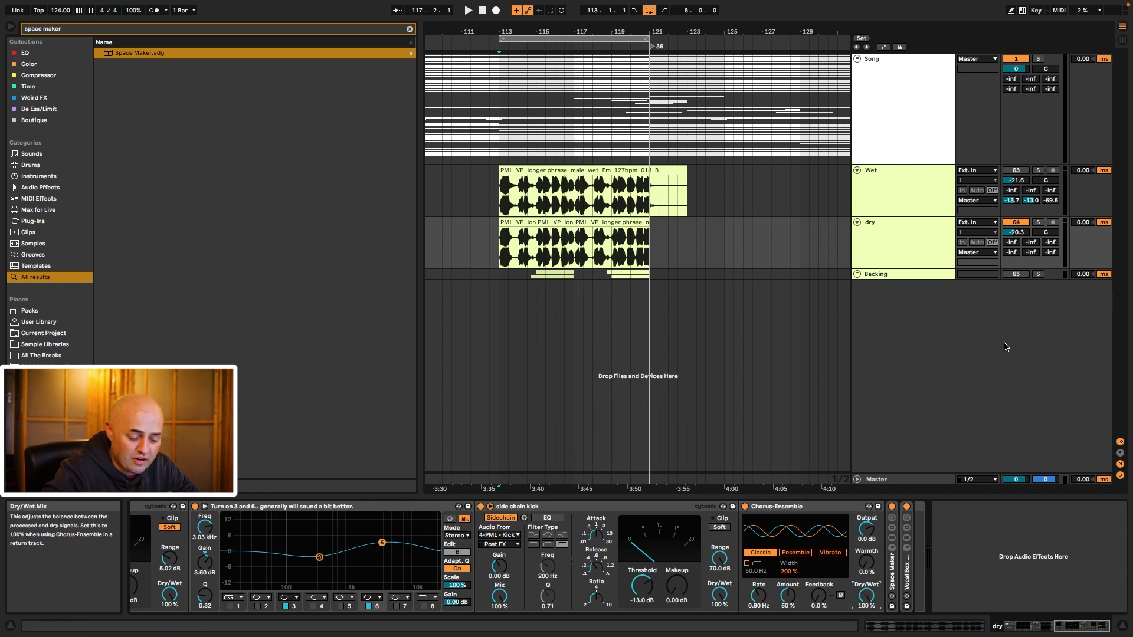
key(space)
click(907, 508)
key(space)
drag(874, 602, 871, 600)
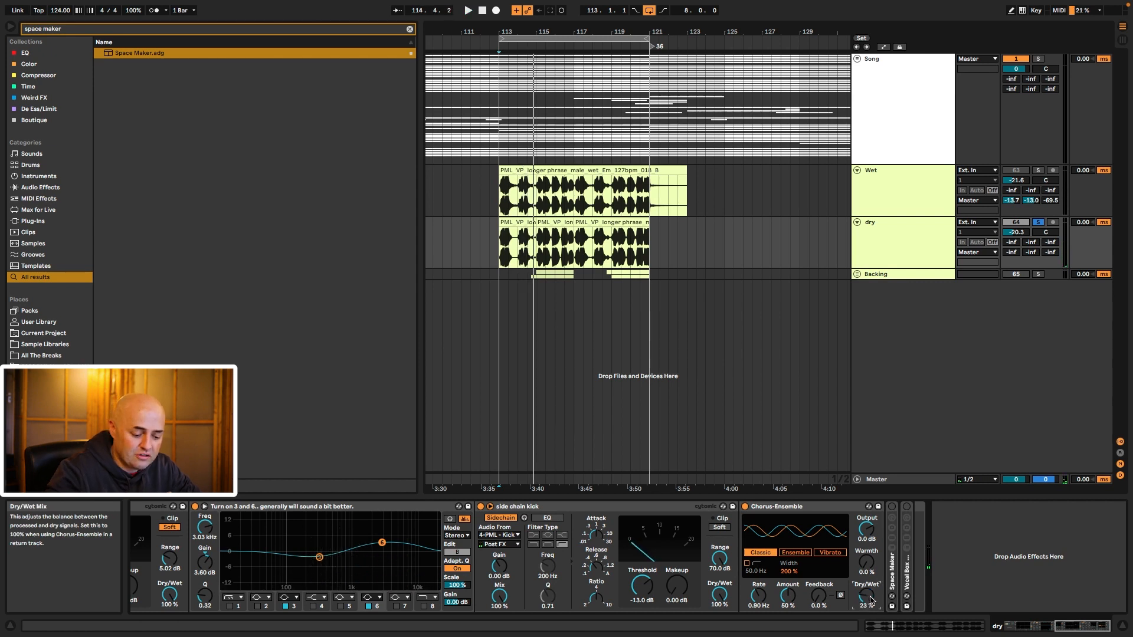
key(space)
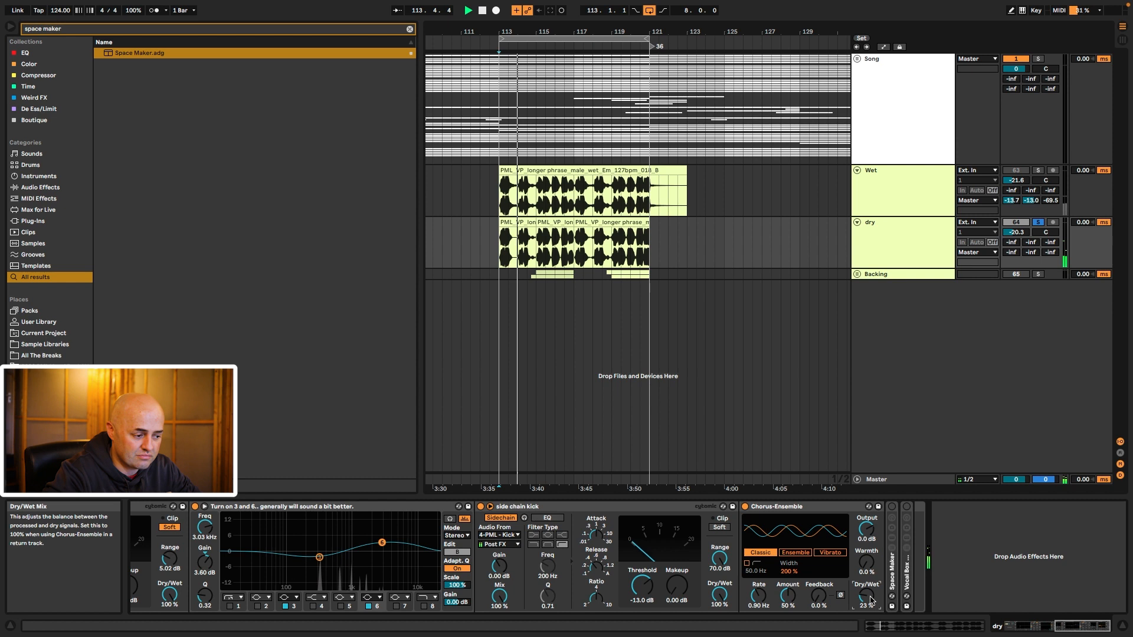
click(746, 506)
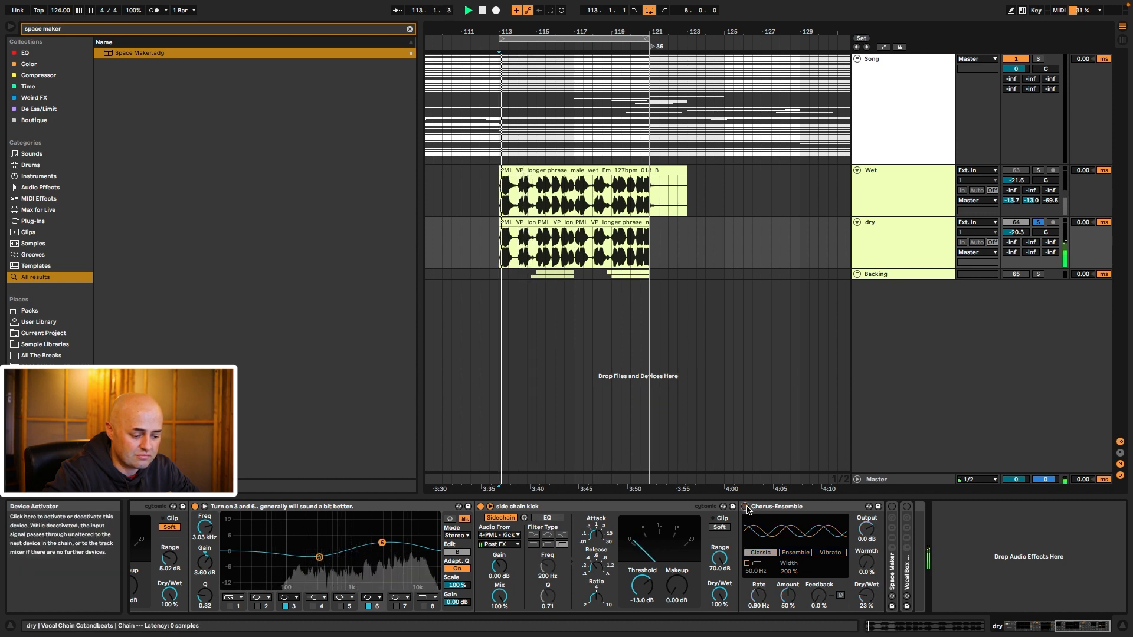
click(746, 506)
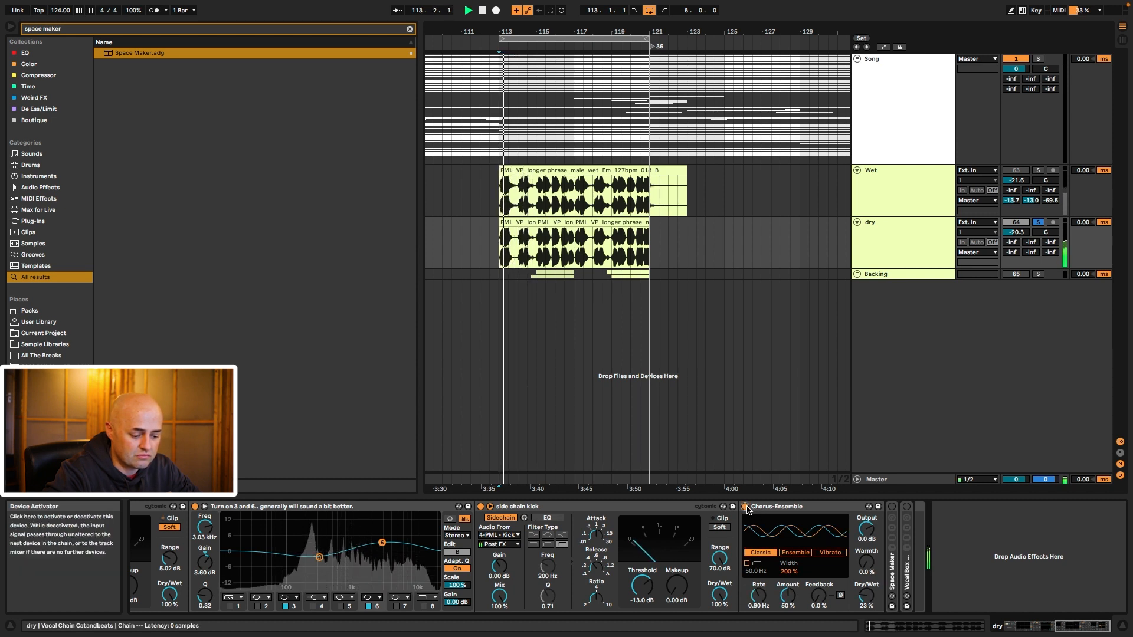
key(space)
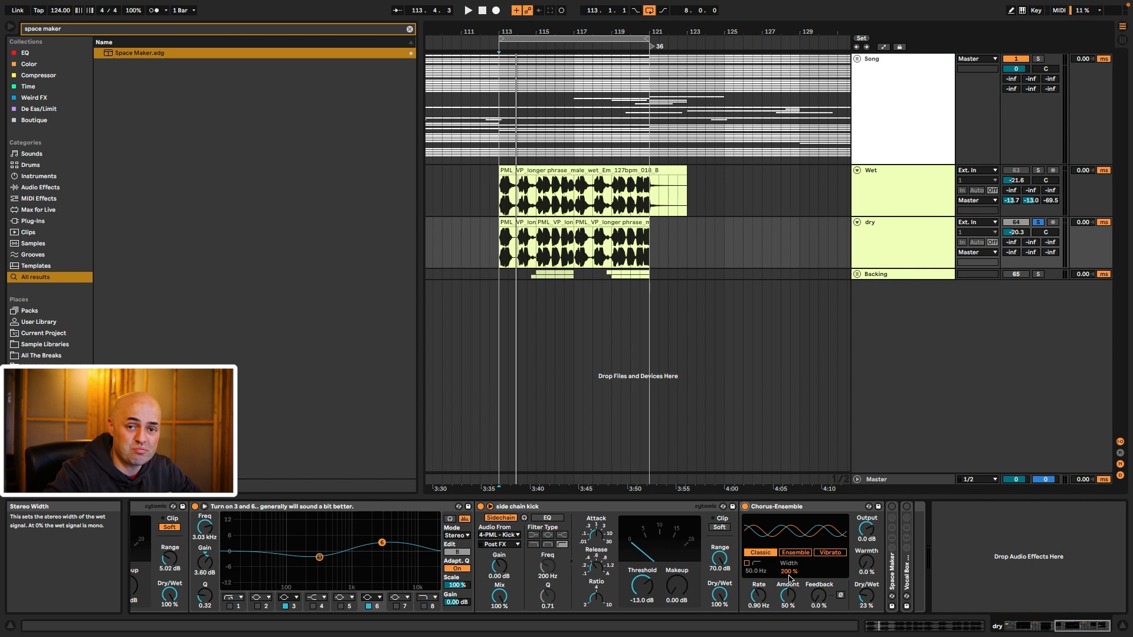
click(789, 507)
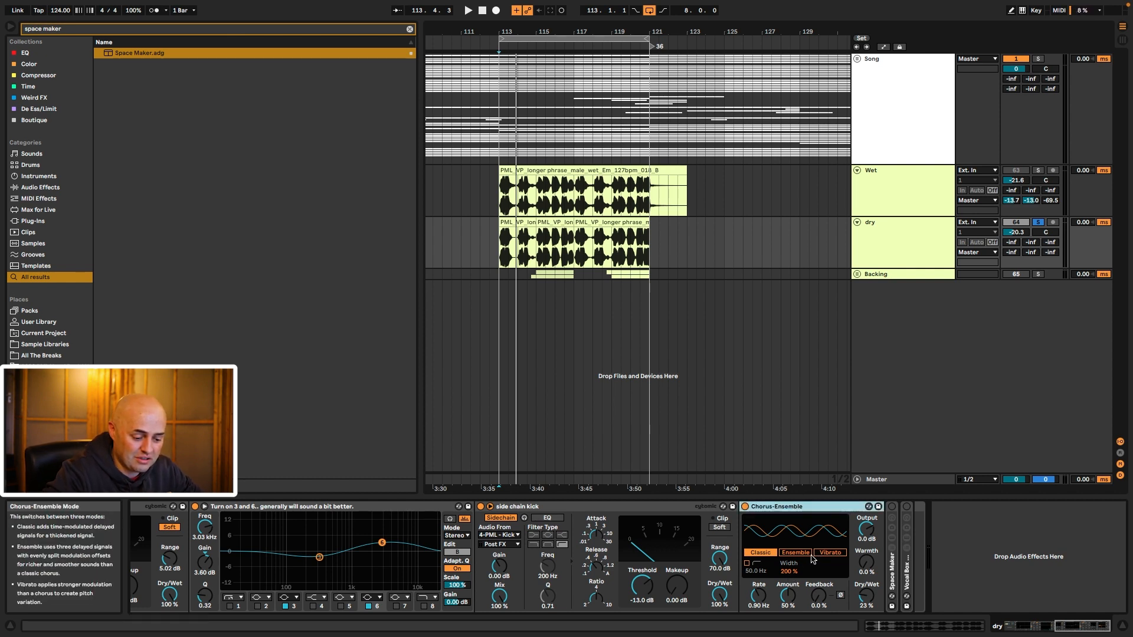
scroll(799, 540, left, 3)
click(630, 507)
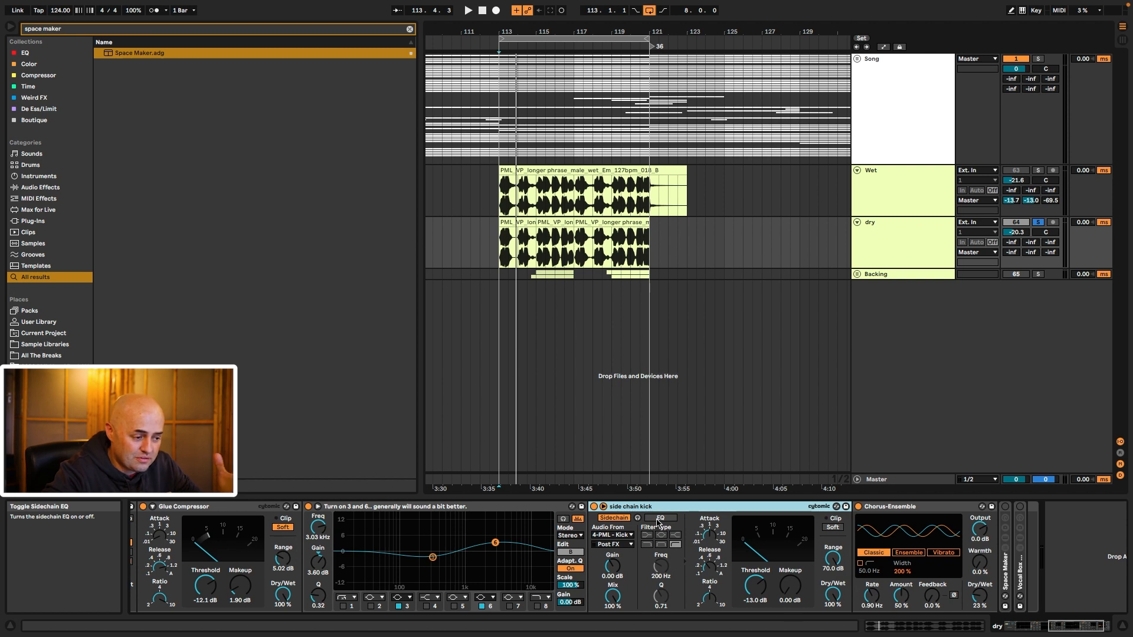
scroll(667, 508, right, 1)
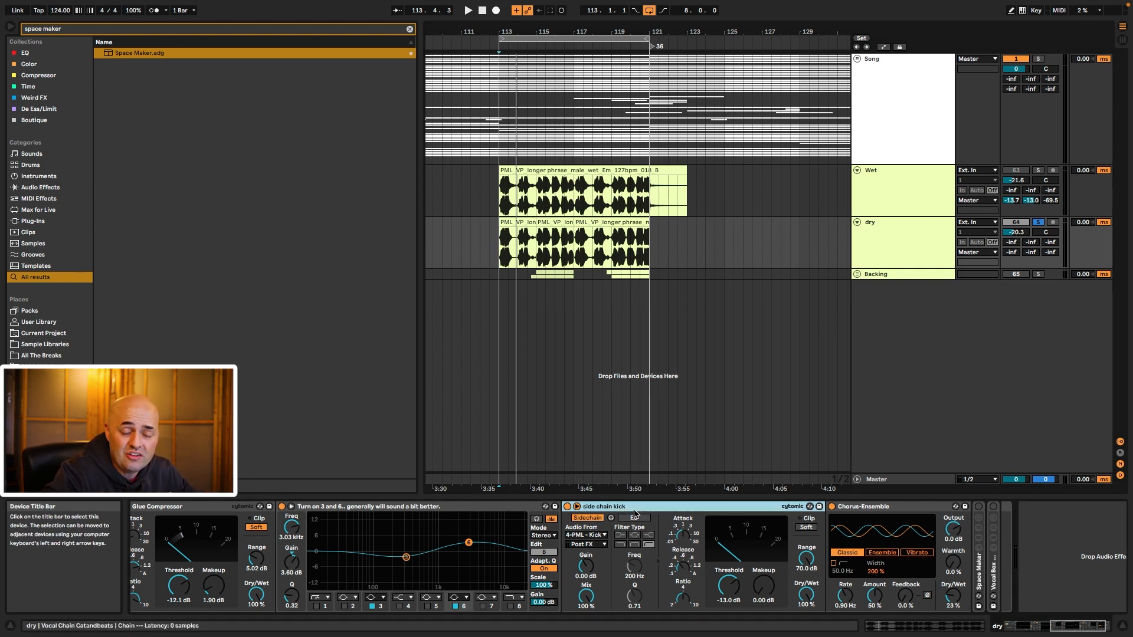
key(space)
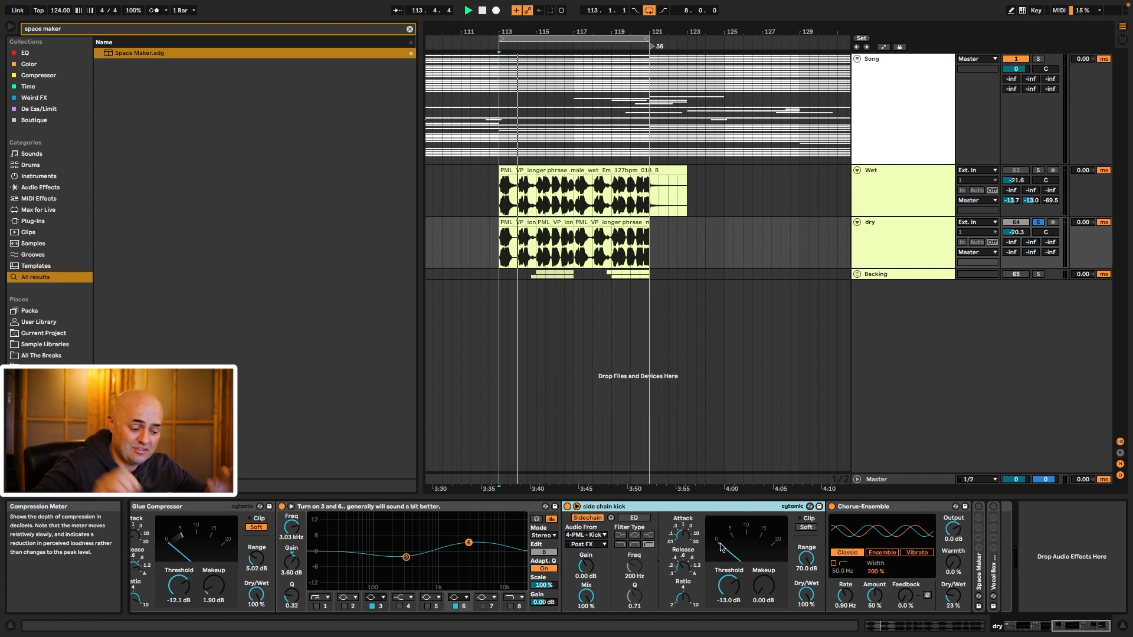
key(space)
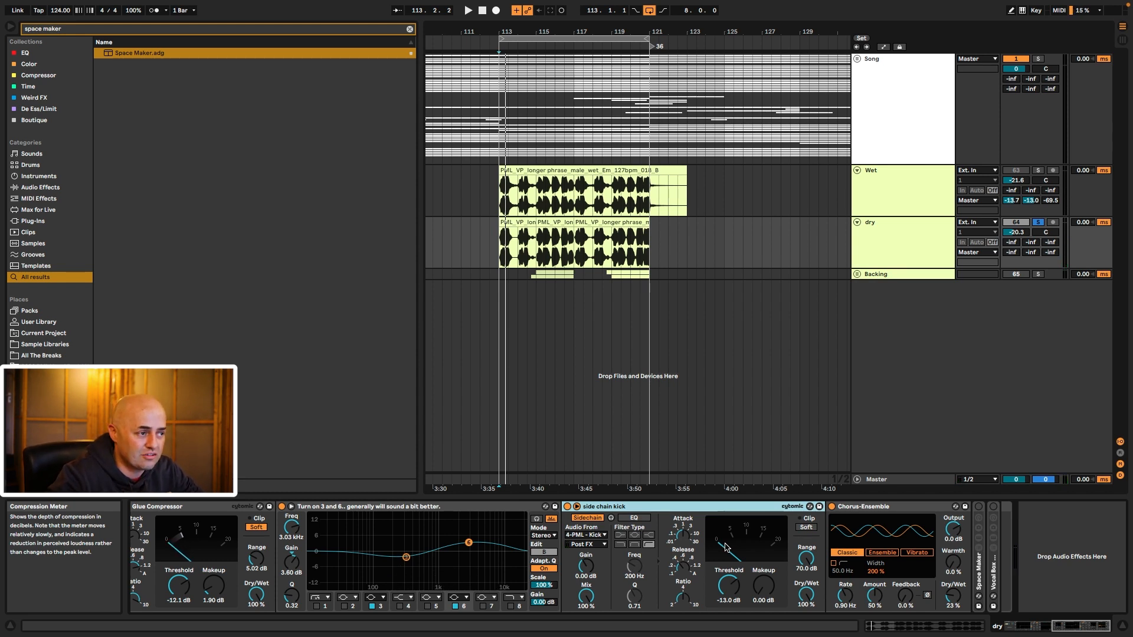
scroll(725, 547, left, 4)
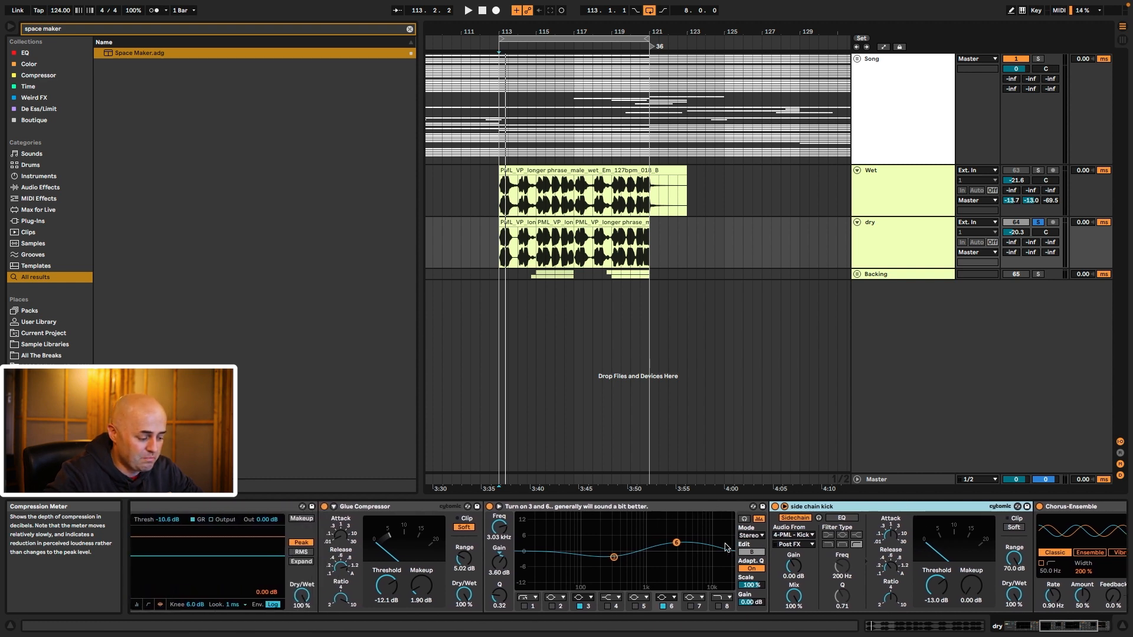
scroll(725, 547, left, 3)
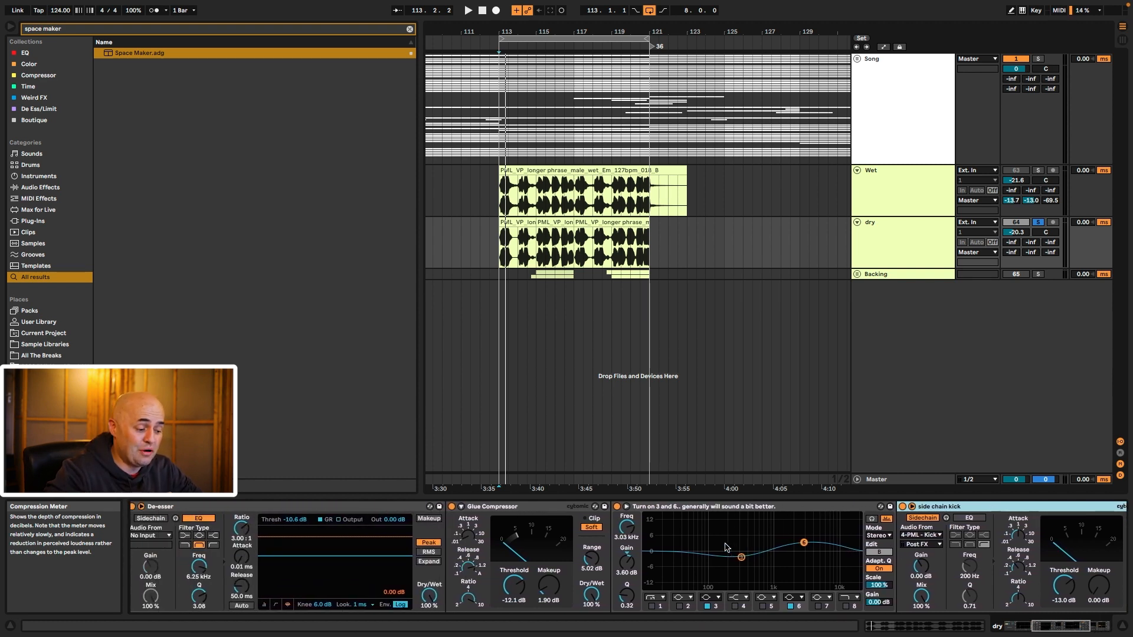
click(713, 508)
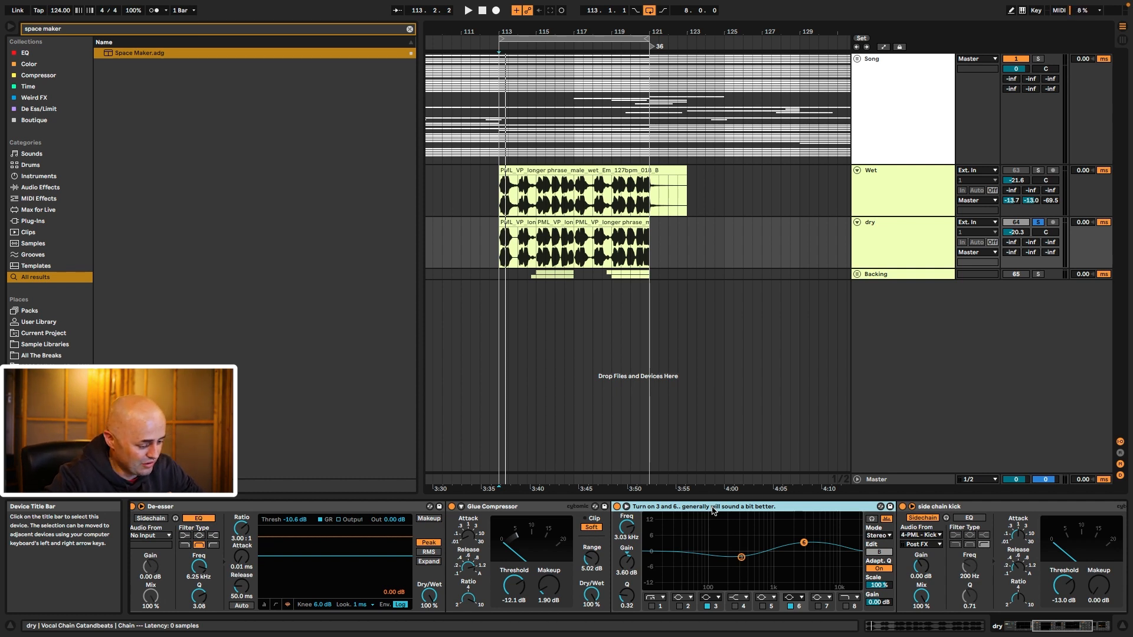
scroll(702, 510, left, 1)
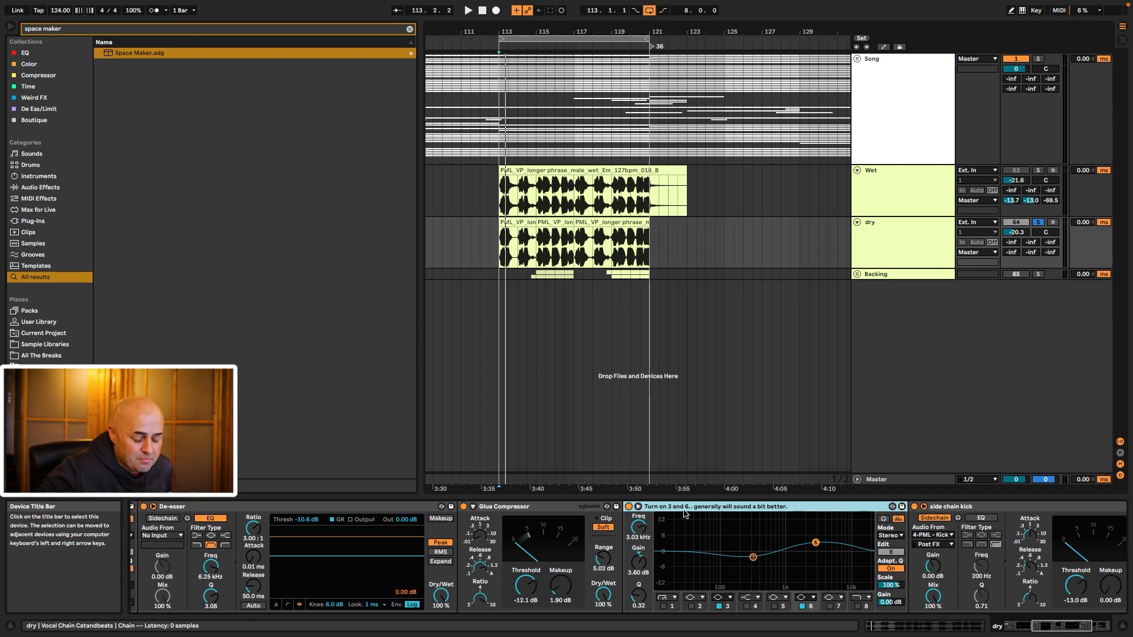
drag(716, 530, 777, 574)
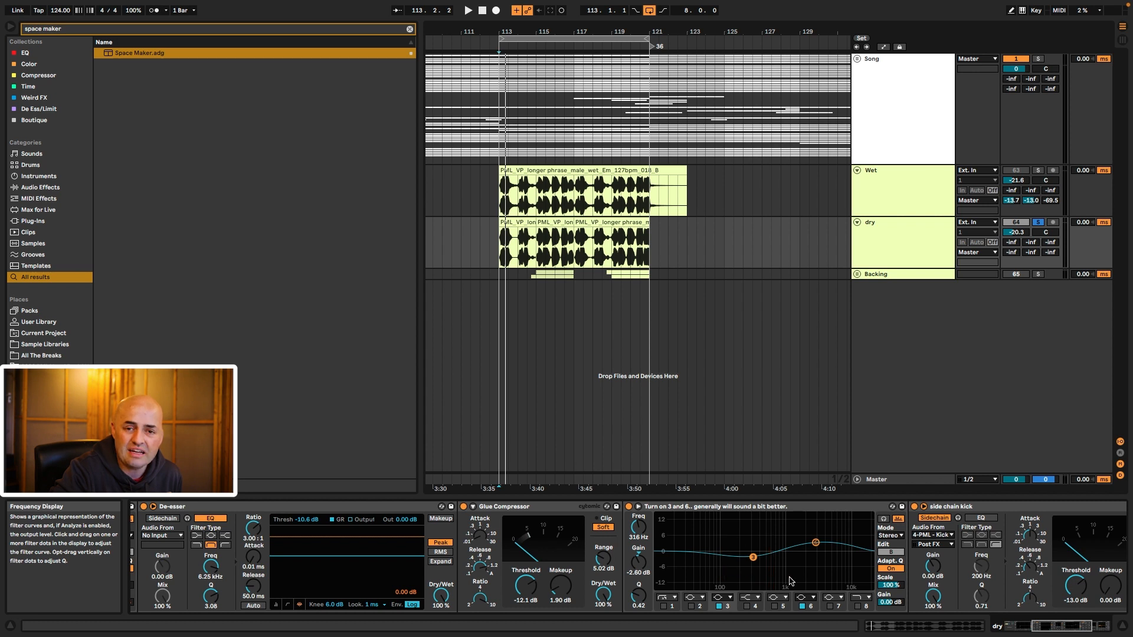
click(816, 543)
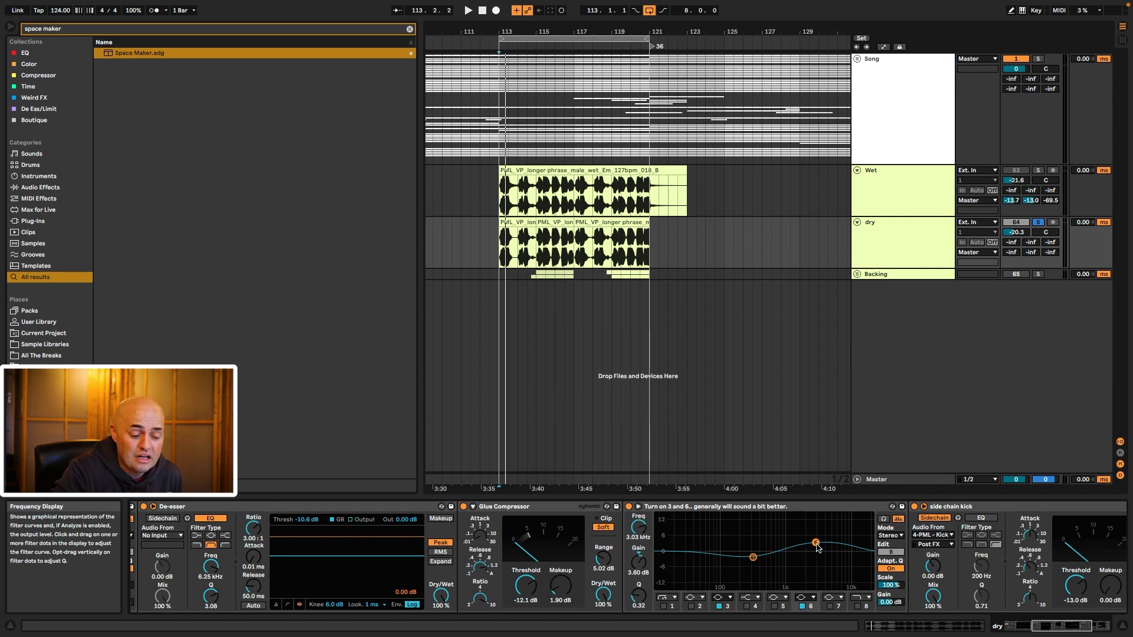
click(811, 508)
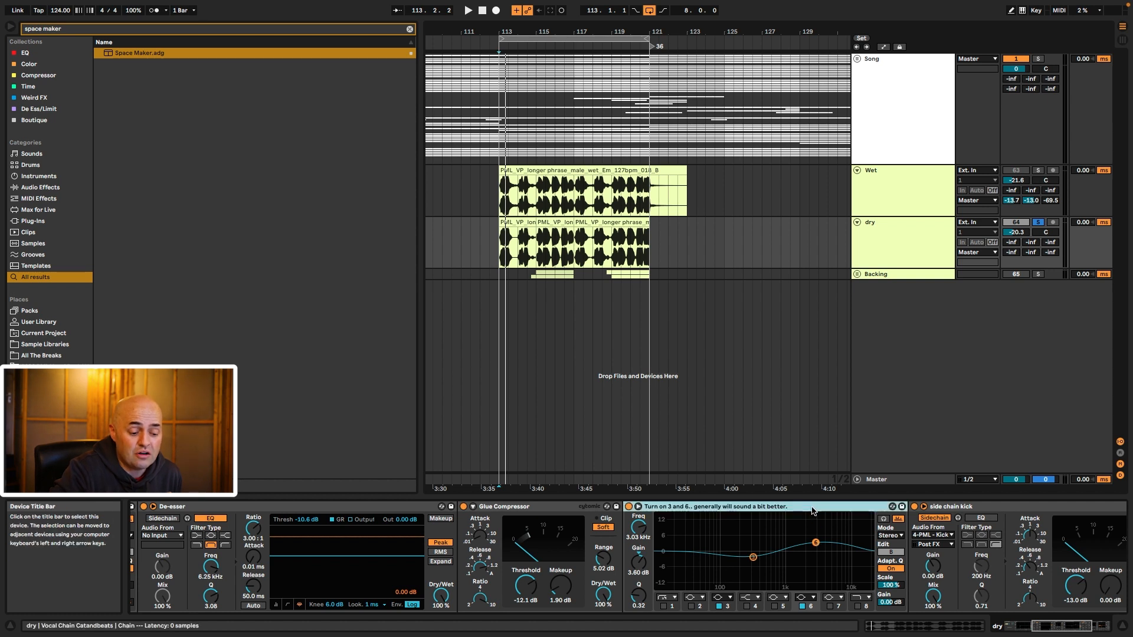
drag(783, 527, 865, 588)
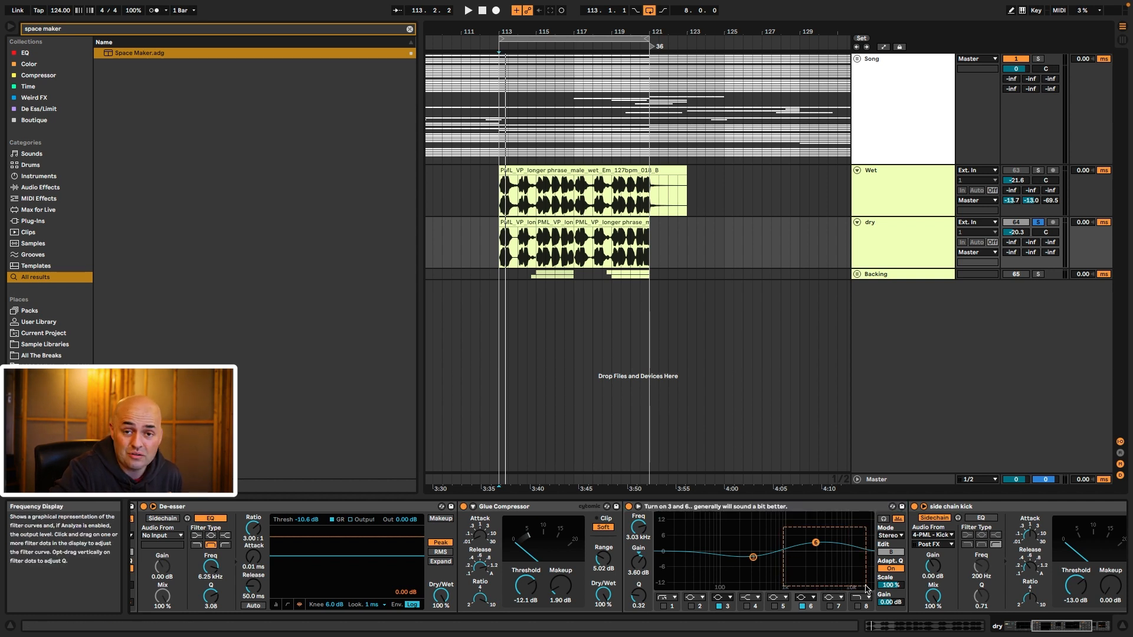
drag(865, 586, 853, 588)
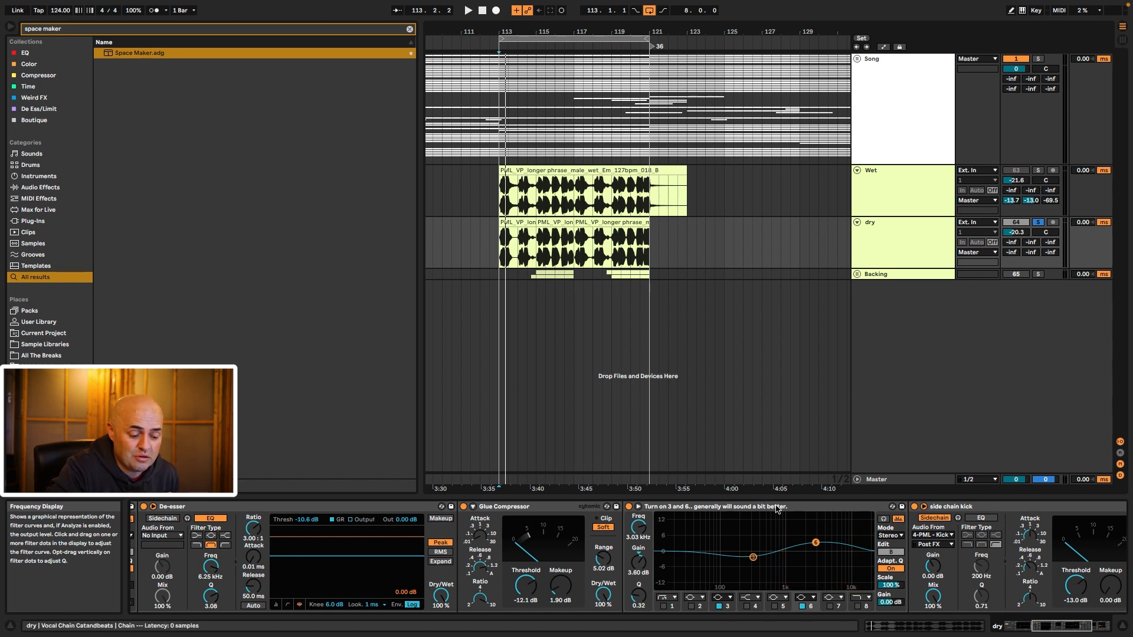
click(777, 508)
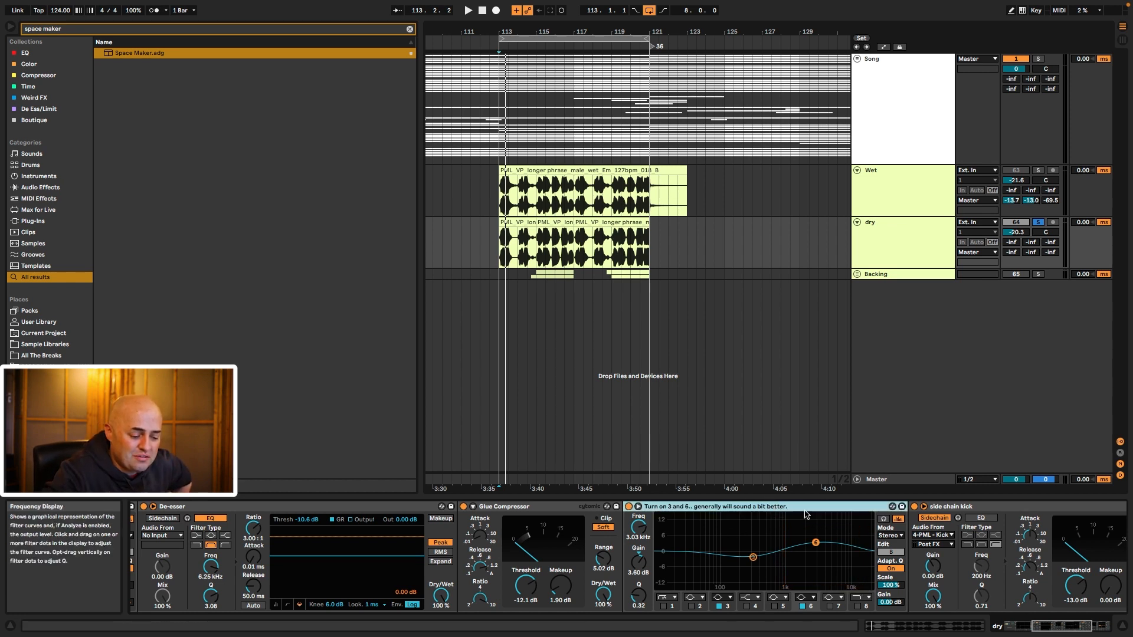
drag(714, 524, 850, 582)
drag(756, 530, 763, 581)
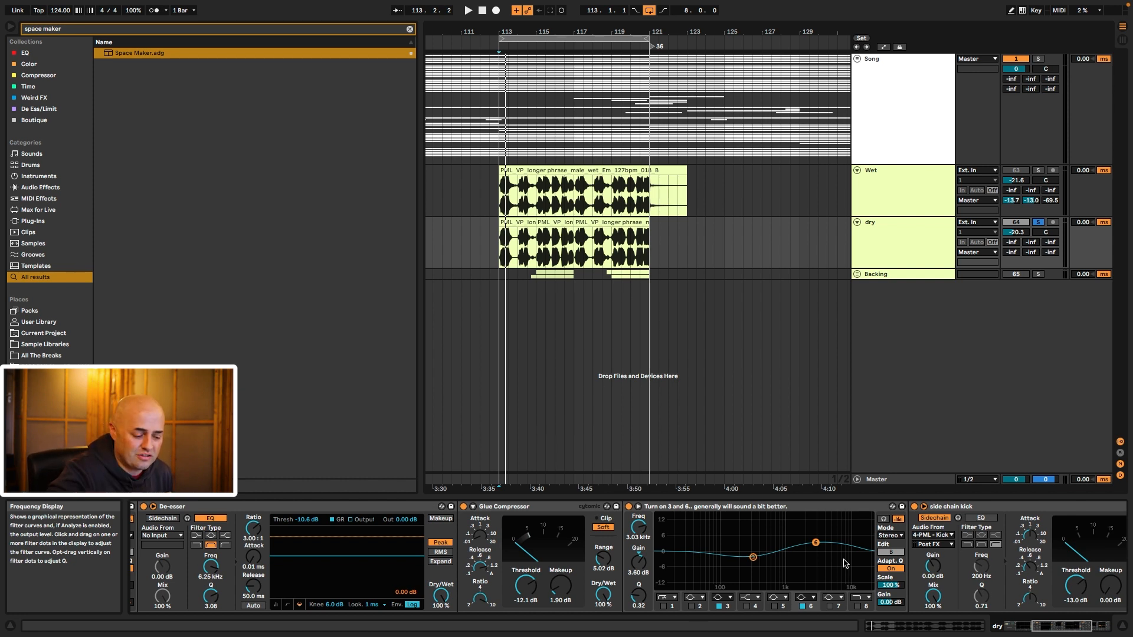
scroll(845, 563, left, 4)
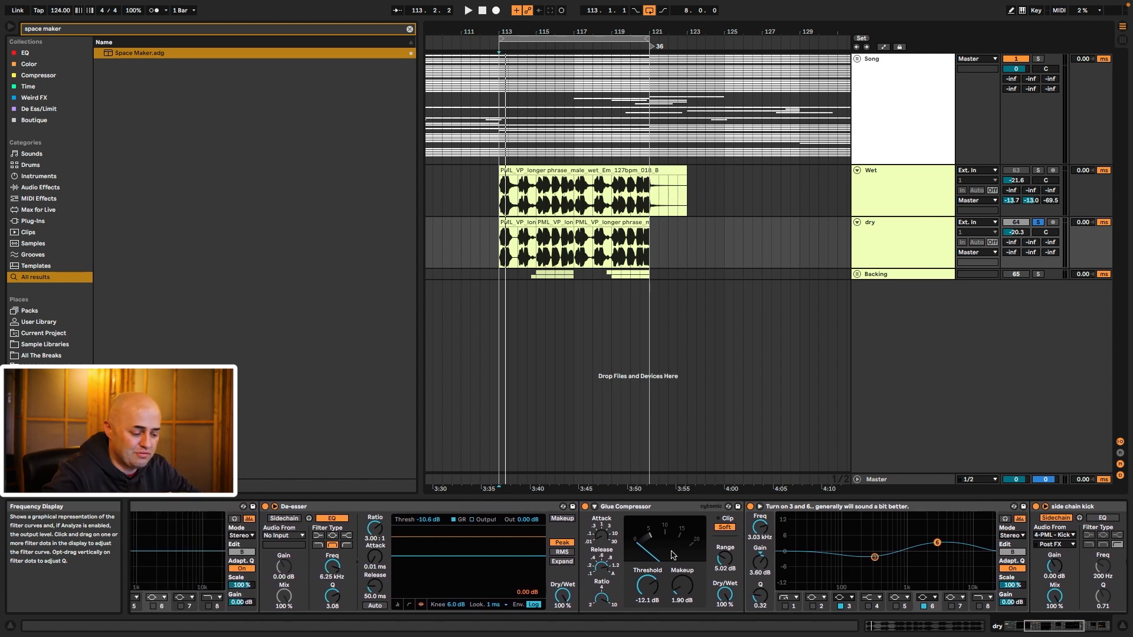
Step: Select bands 3 and 6 in the dry vocal's EQ
click(864, 541)
drag(836, 536, 910, 588)
drag(905, 522, 978, 574)
scroll(726, 531, left, 3)
Step: Turn the Glue Compressor's attack knob down to its minimum value
click(725, 506)
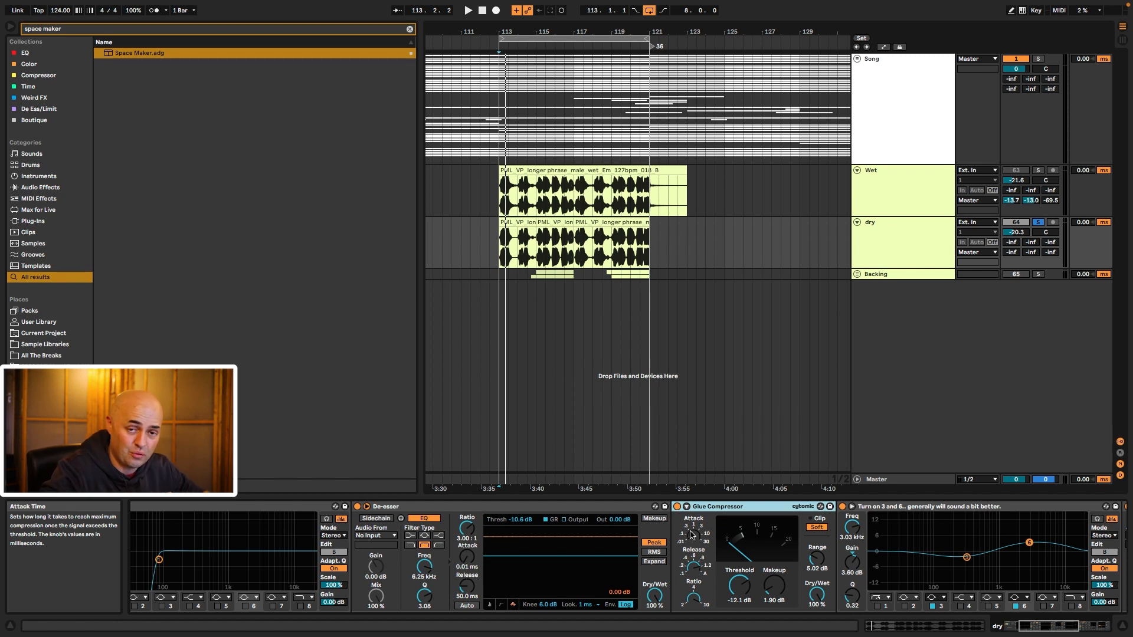
click(695, 538)
drag(694, 538, 695, 584)
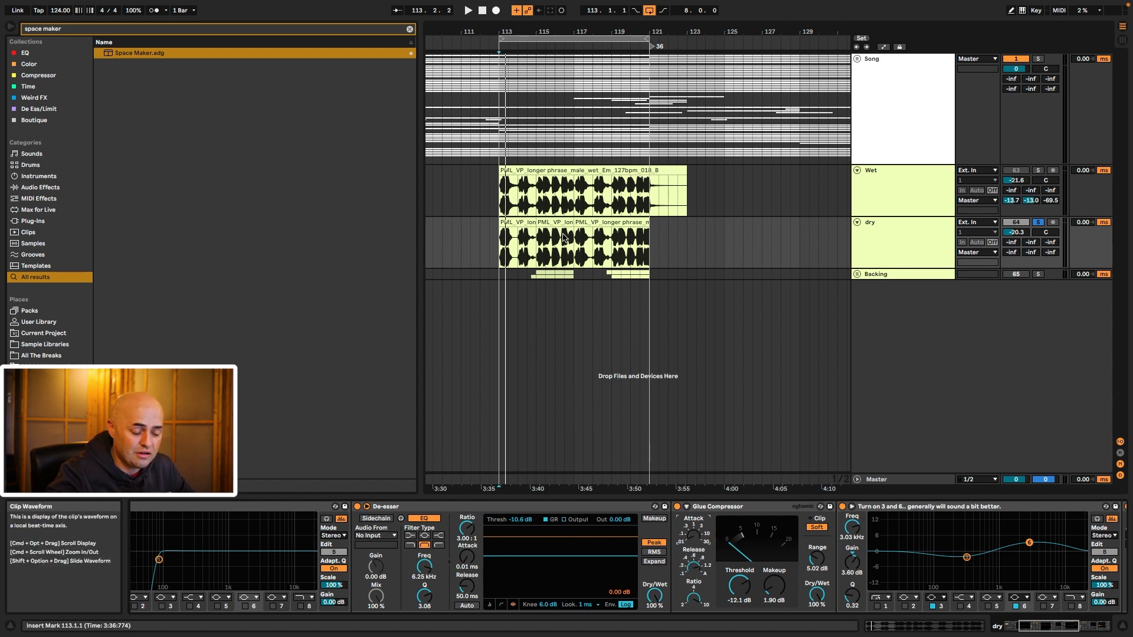
Step: Split the dry clip at 113.3.2–113.4.1 and raise that slice's clip gain to 6.56 dB
mouse_move(511, 31)
mouse_down()
mouse_move(508, 253)
mouse_move(541, 251)
mouse_up()
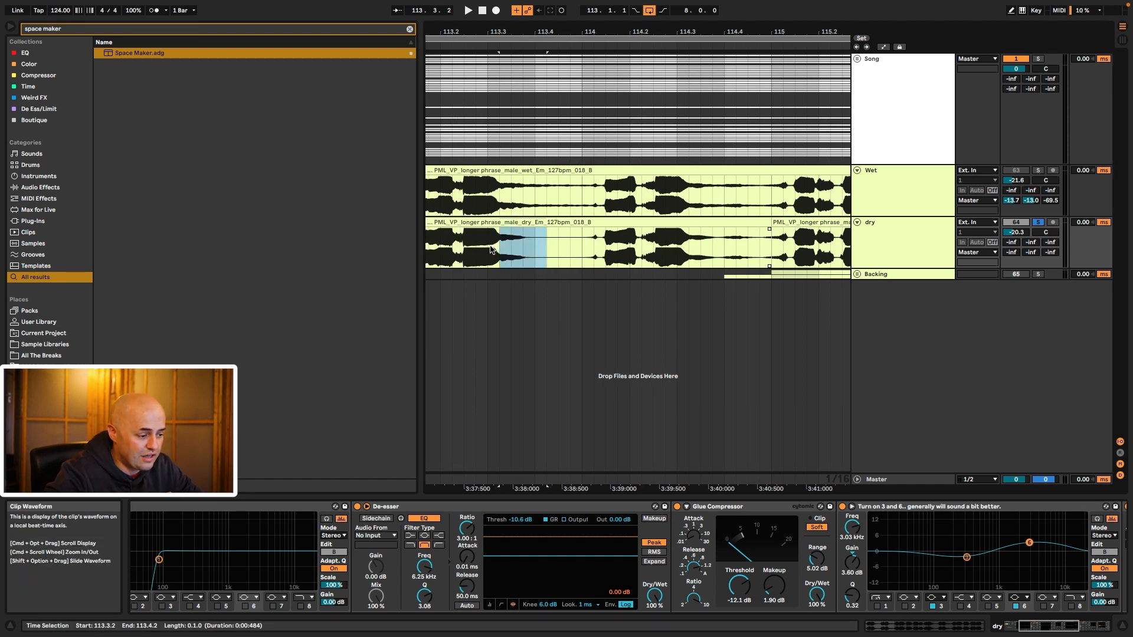
drag(496, 250, 531, 251)
key(super+e)
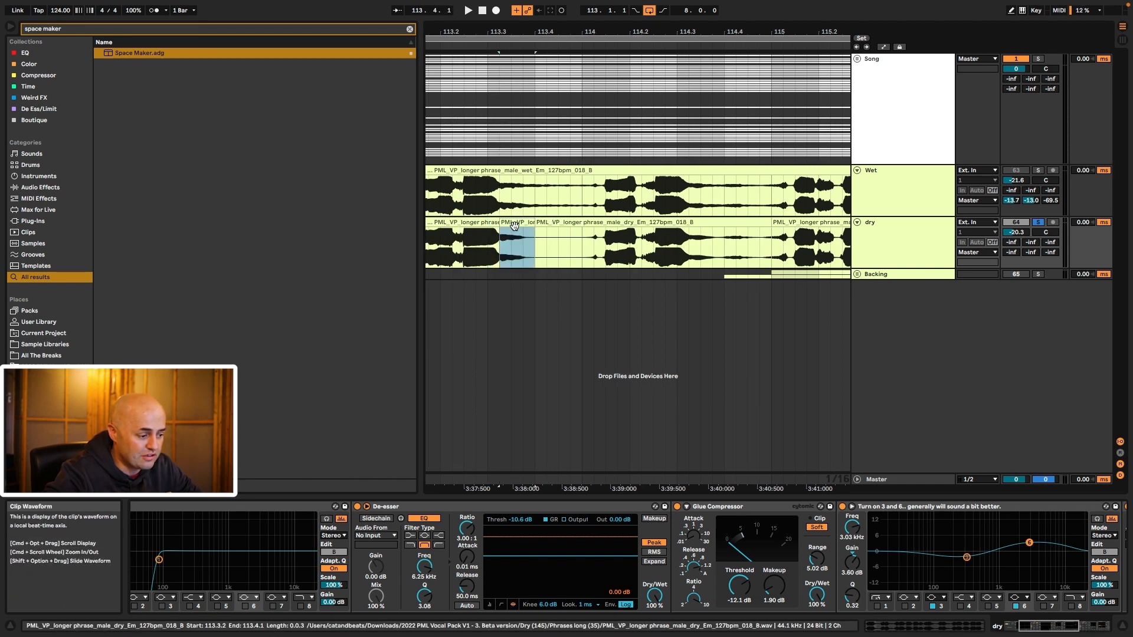
double_click(515, 223)
drag(323, 501, 324, 496)
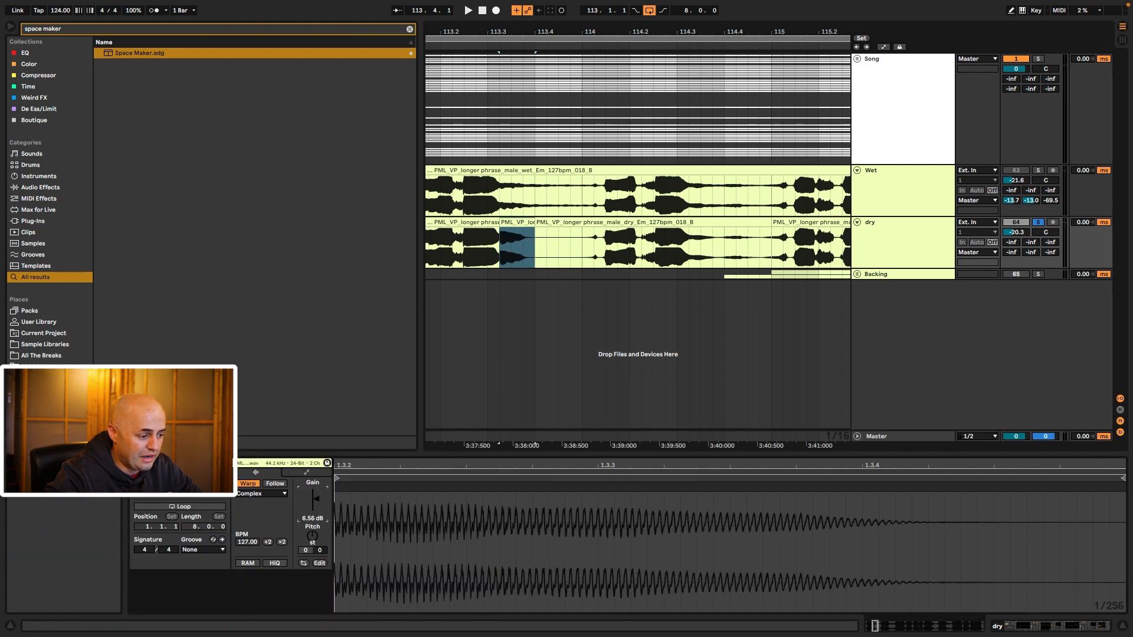
Step: Extend the left dry clip to end at 113.4.3, zoom back out, and show the dry track's devices
drag(499, 223, 561, 225)
drag(596, 31, 487, 32)
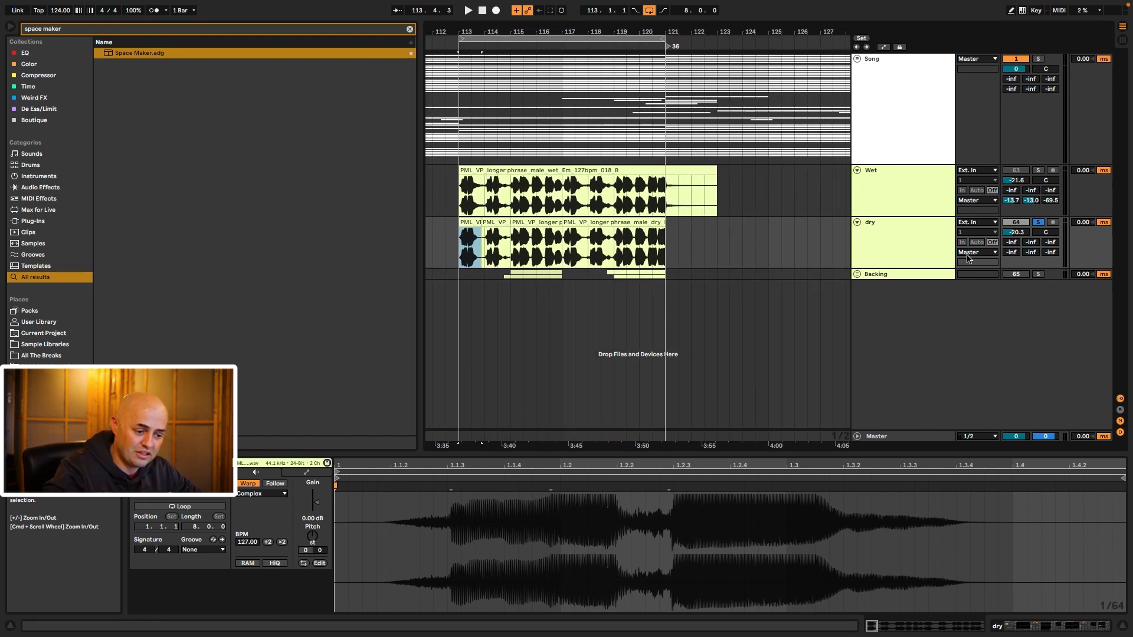
click(892, 248)
double_click(893, 251)
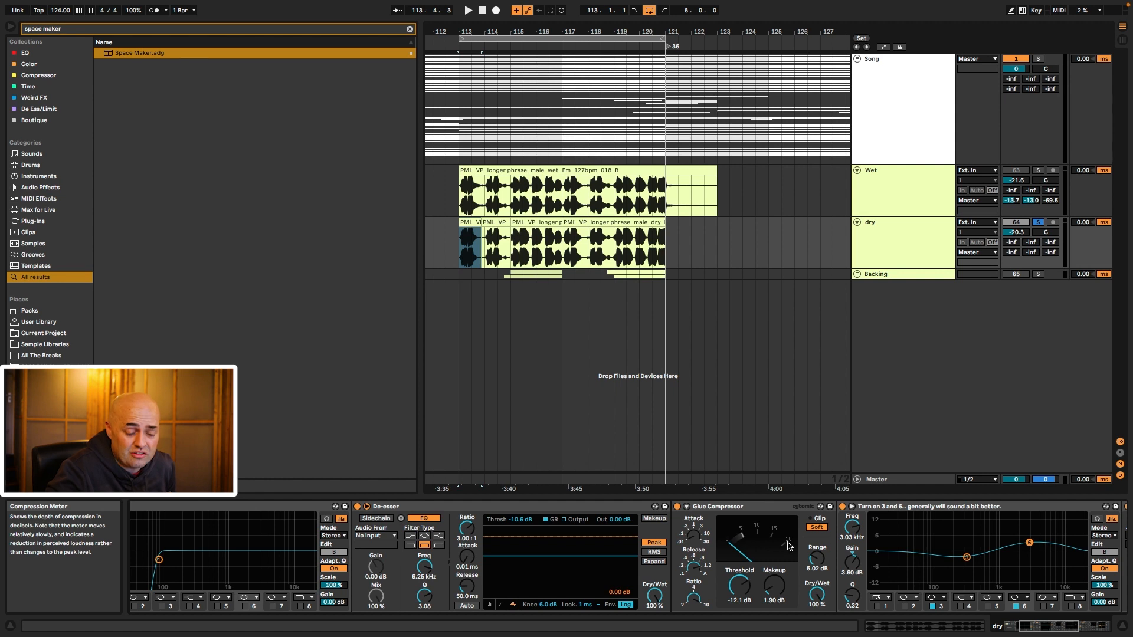
Step: Clear the Space Maker search and expand the 2022 PML Vocal Pack's Dry and Wet folders
click(409, 29)
click(99, 63)
click(99, 53)
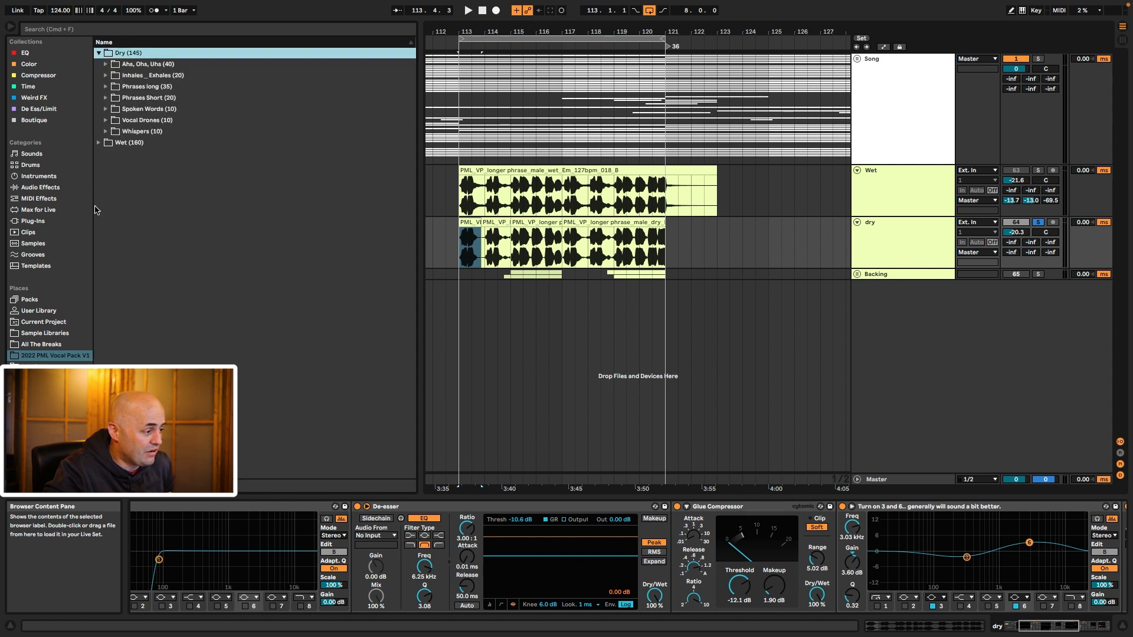
click(99, 143)
Step: Move along the dry vocal chain between the Glue Compressor and EQ Eight
click(760, 506)
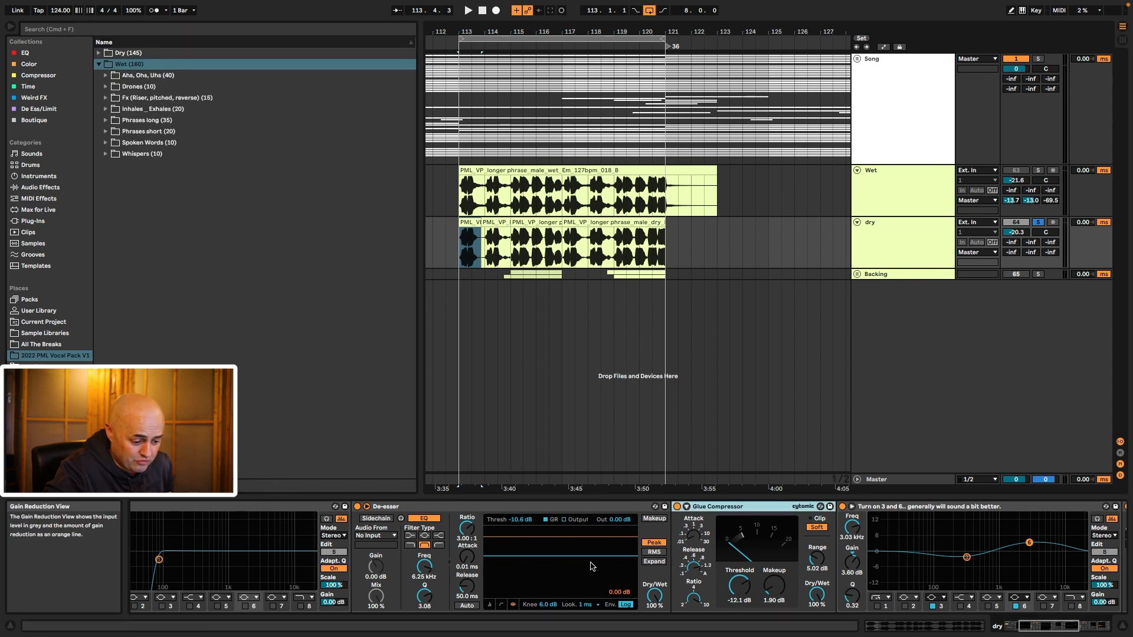
scroll(591, 566, left, 5)
scroll(592, 567, left, 2)
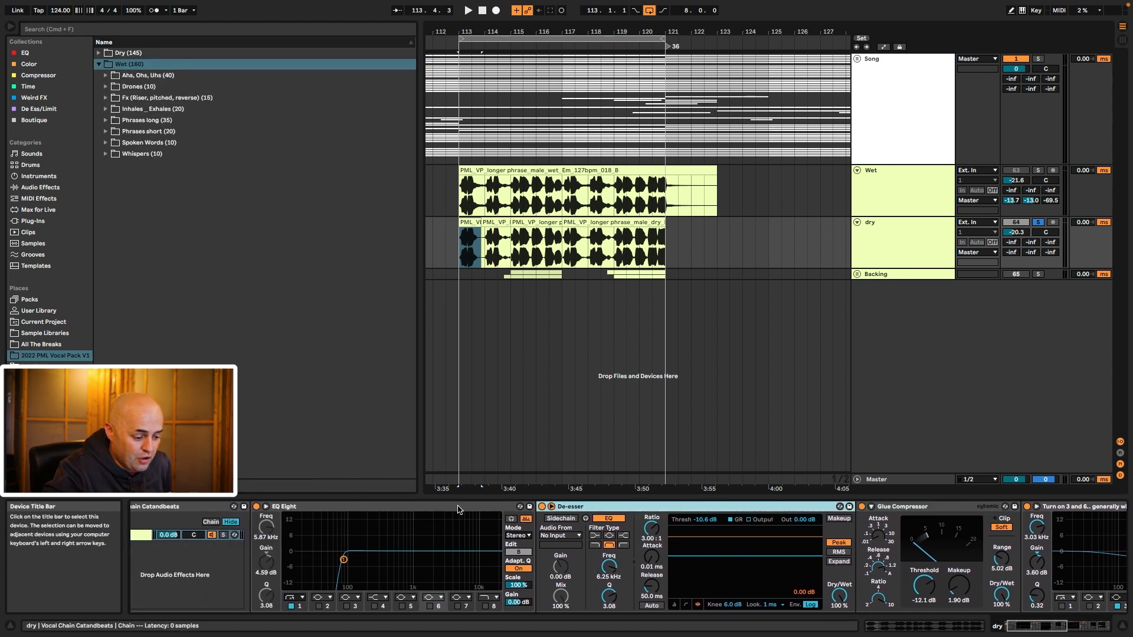
click(486, 510)
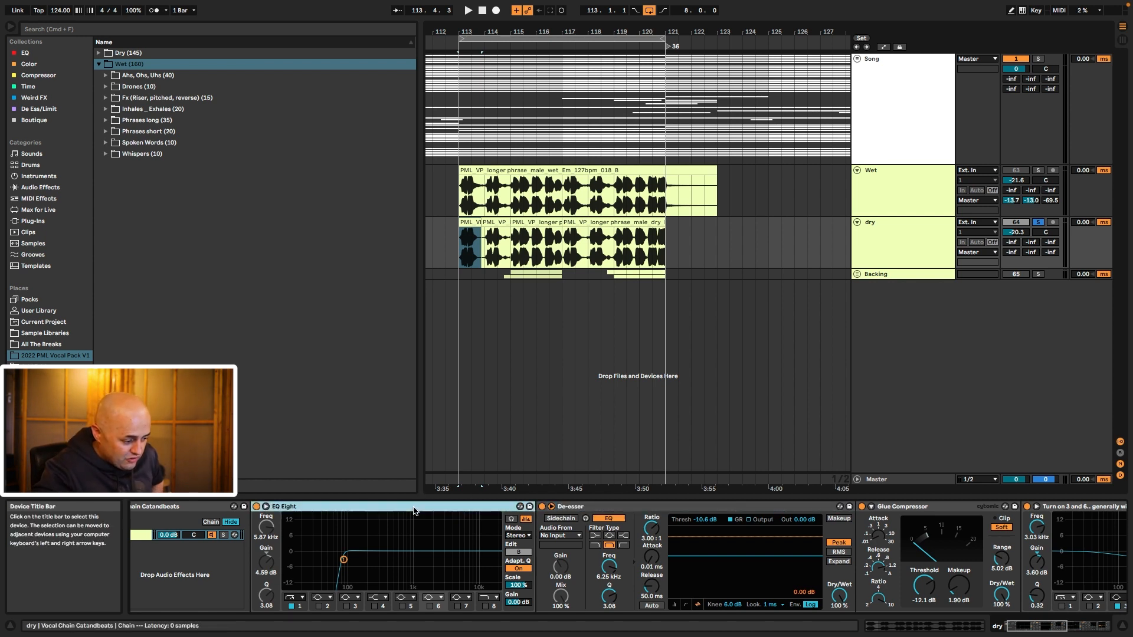
scroll(413, 511, left, 2)
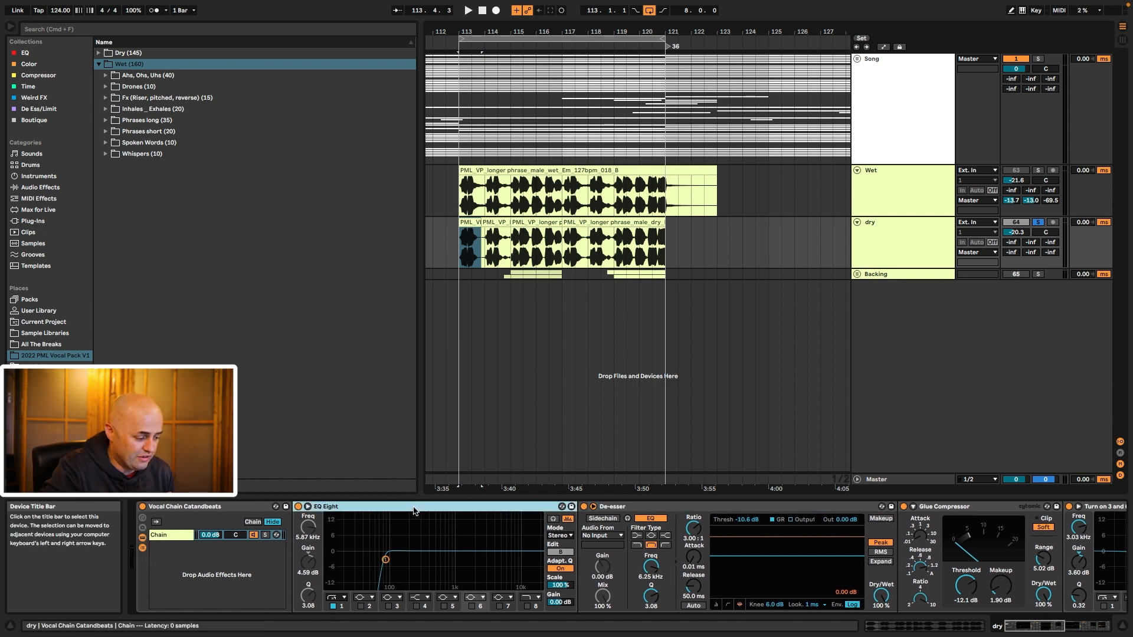
scroll(413, 511, right, 3)
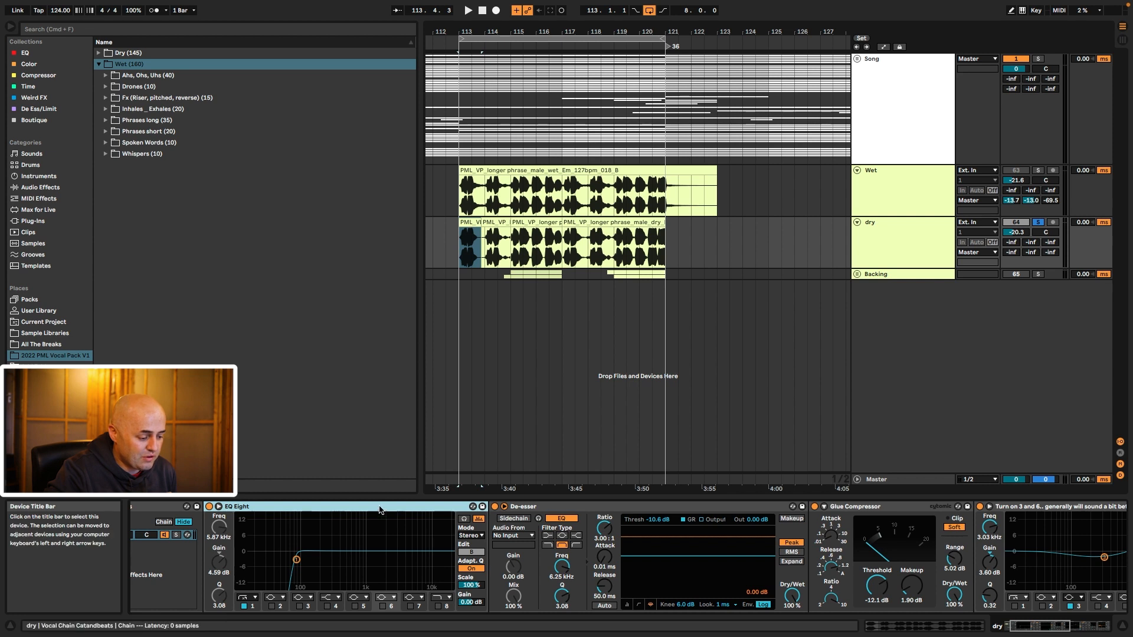
click(854, 511)
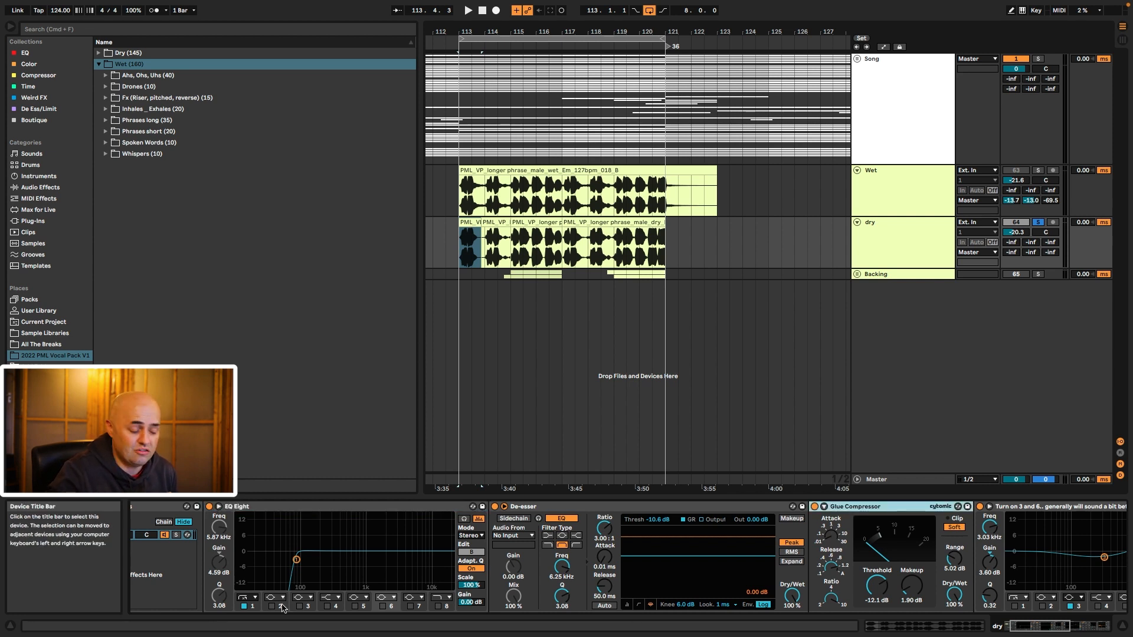
Step: Sweep EQ Eight's low-cut band during playback and settle it at 79.8 Hz
drag(296, 522, 223, 597)
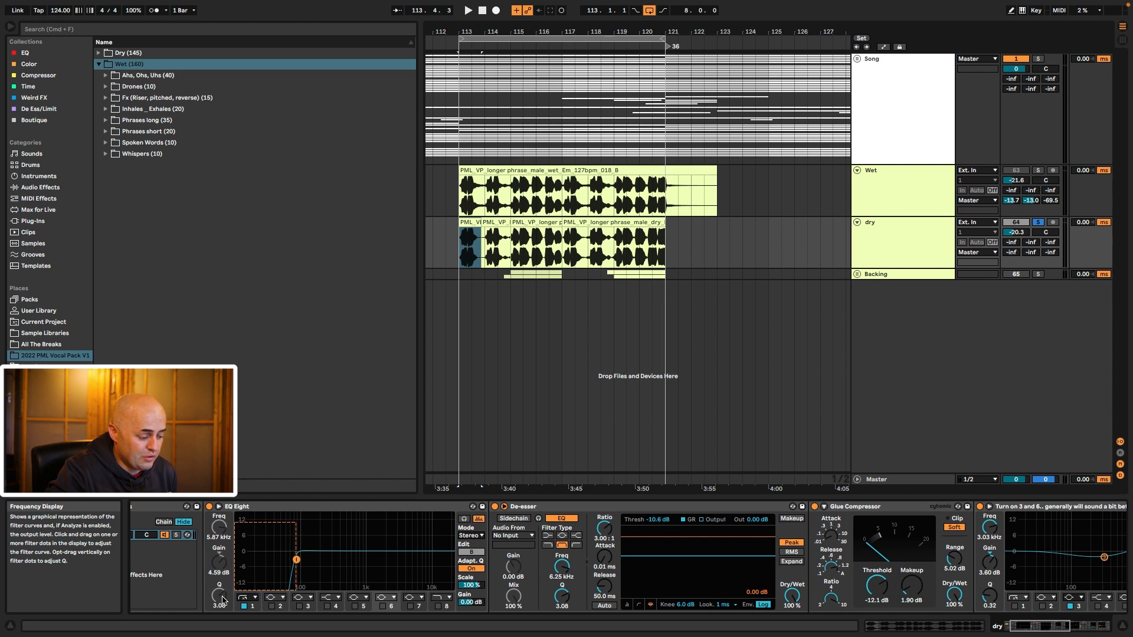
drag(223, 599, 223, 599)
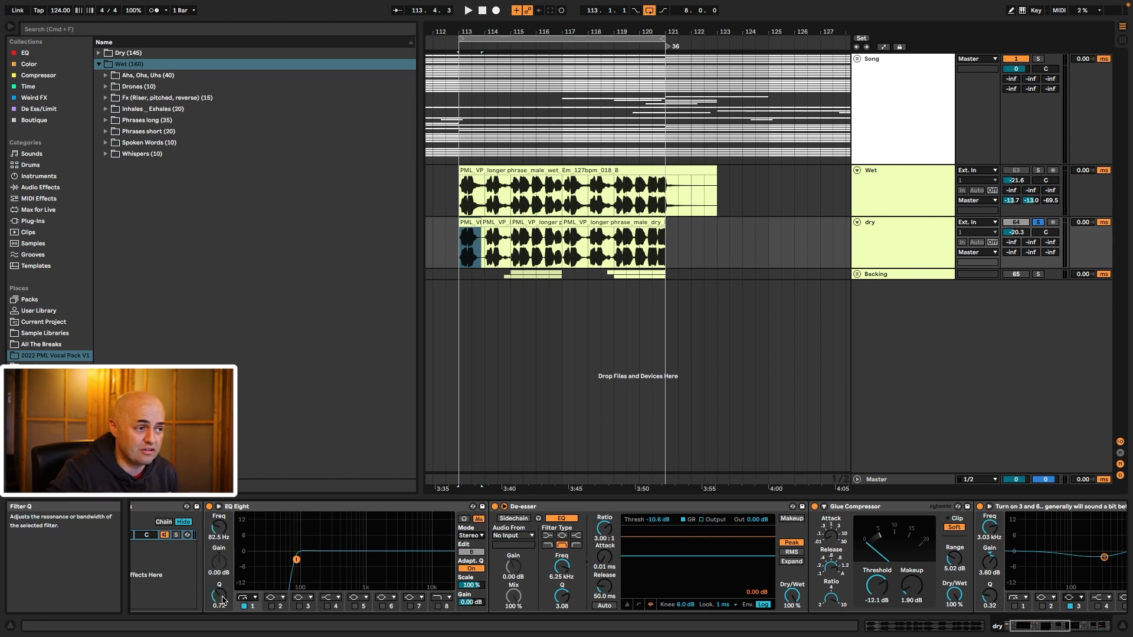
drag(292, 524, 224, 603)
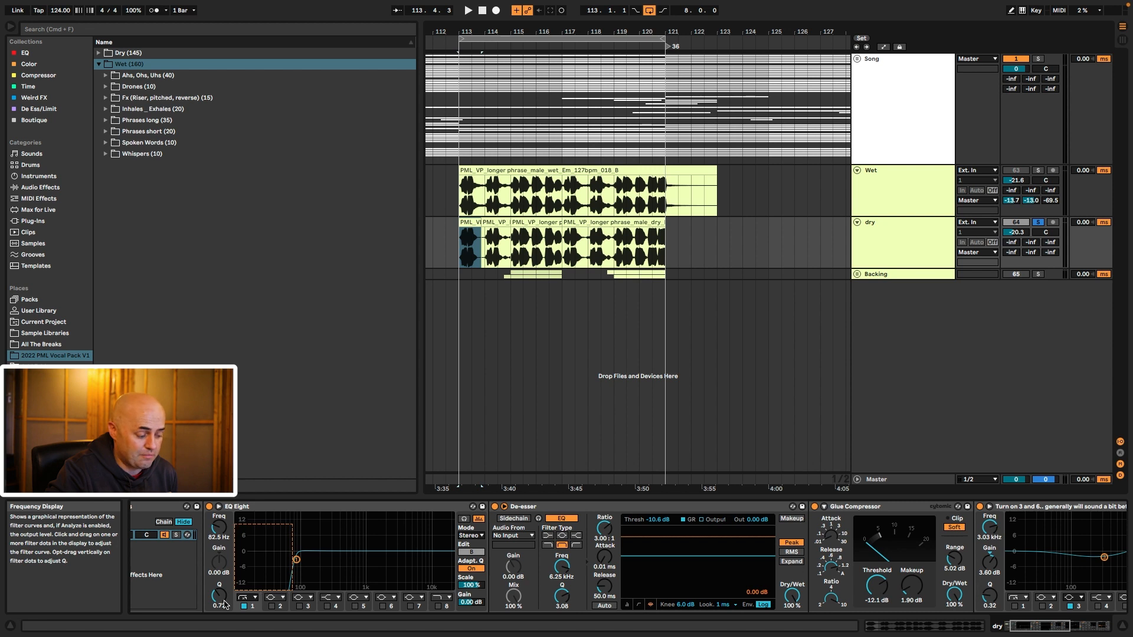
drag(224, 603, 262, 589)
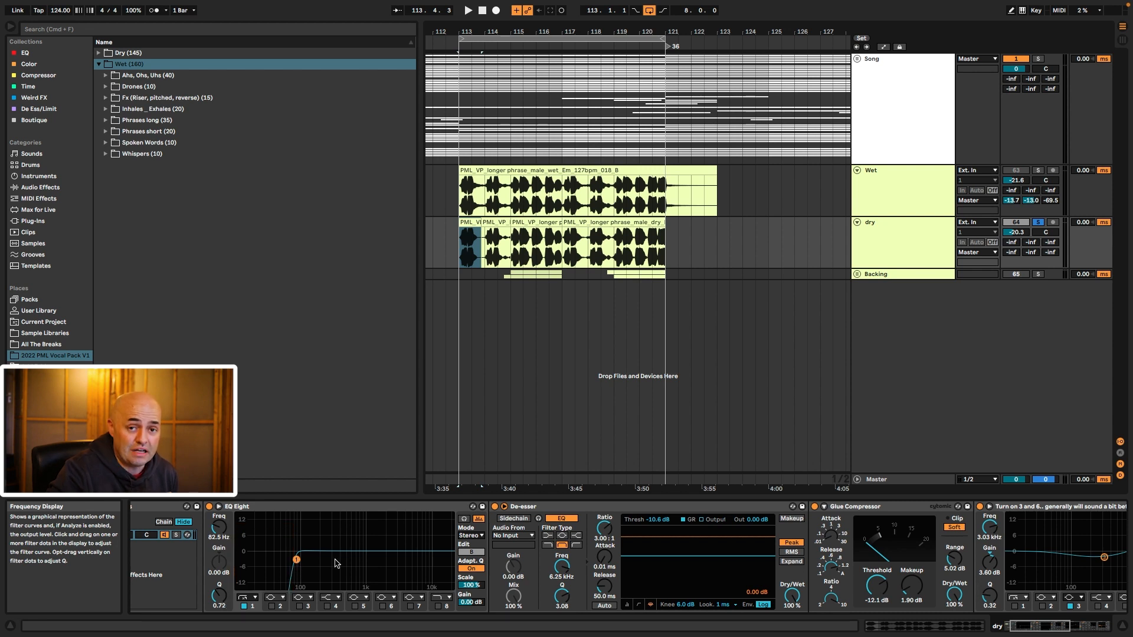
key(space)
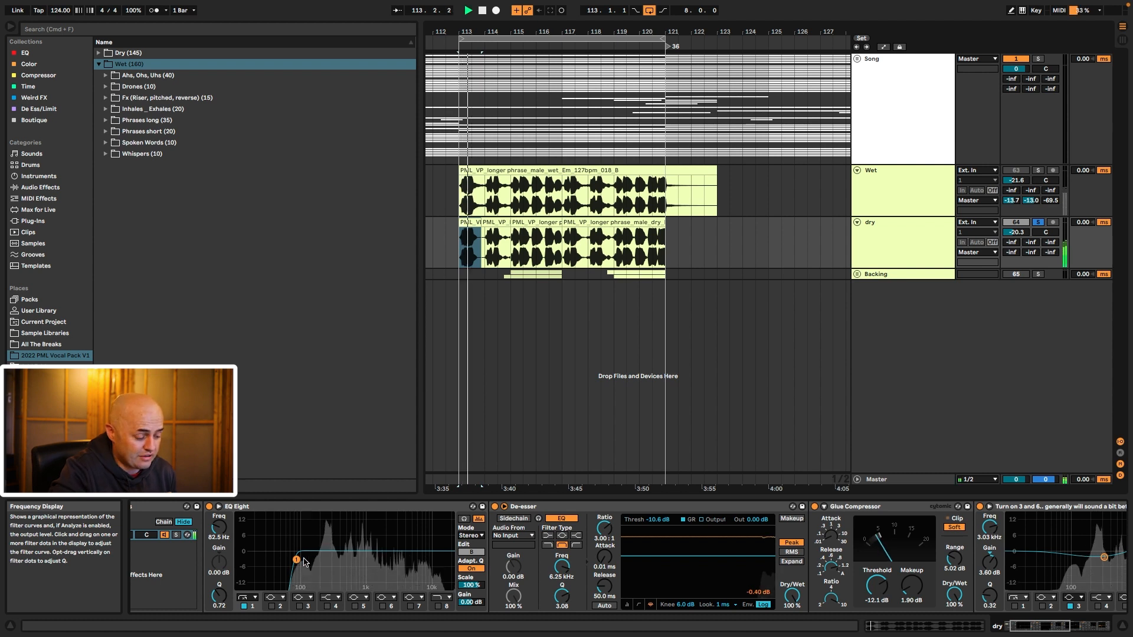
mouse_move(296, 560)
mouse_down()
mouse_move(329, 559)
mouse_move(293, 564)
mouse_up()
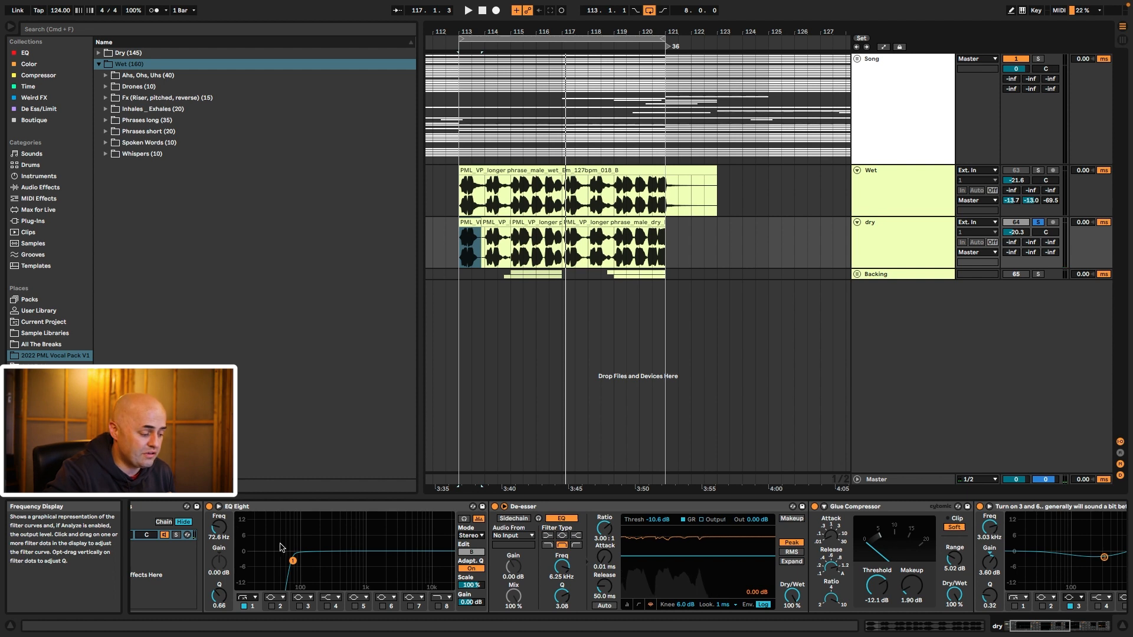
drag(293, 564, 318, 560)
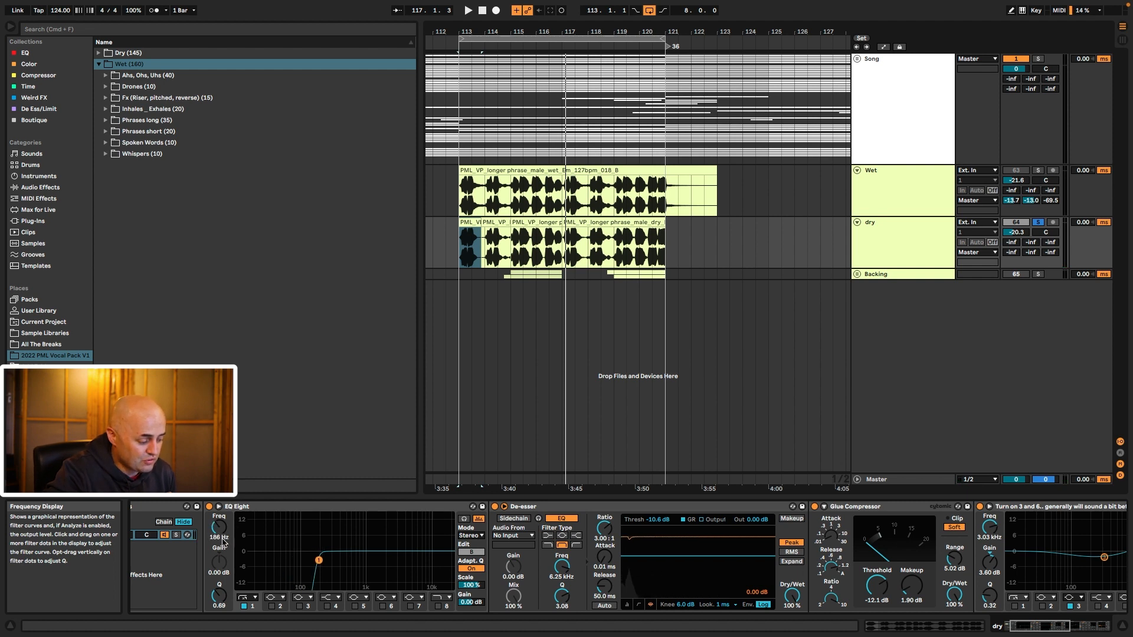
drag(219, 528, 219, 541)
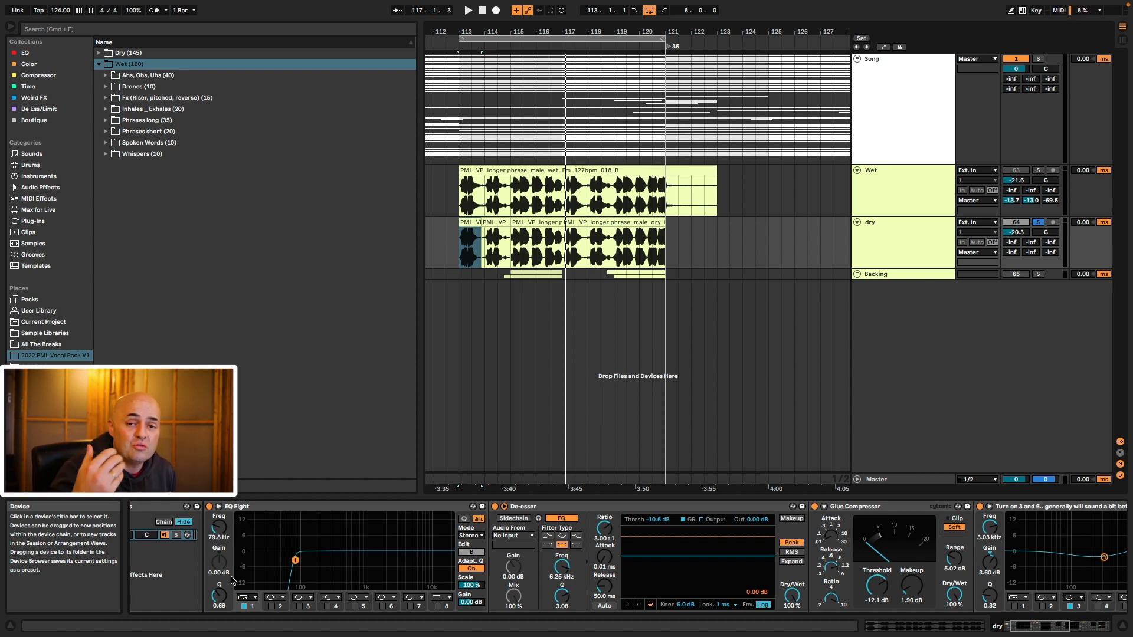
Step: Select filter points on the EQ curve and audition the EQ briefly
click(535, 507)
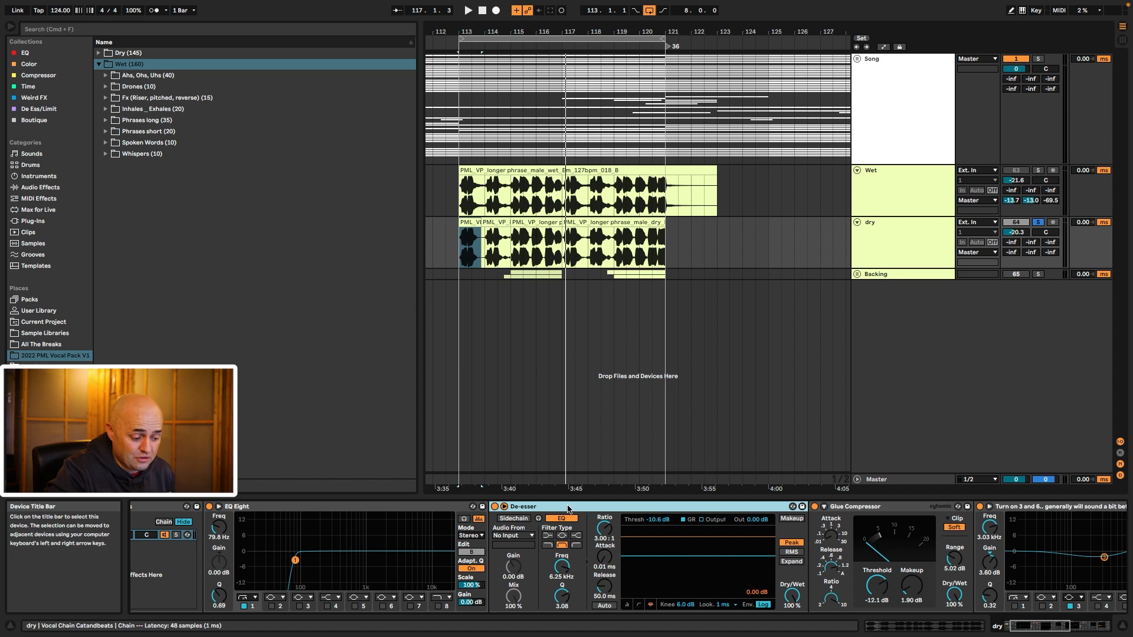
drag(297, 531, 355, 581)
drag(396, 532, 416, 589)
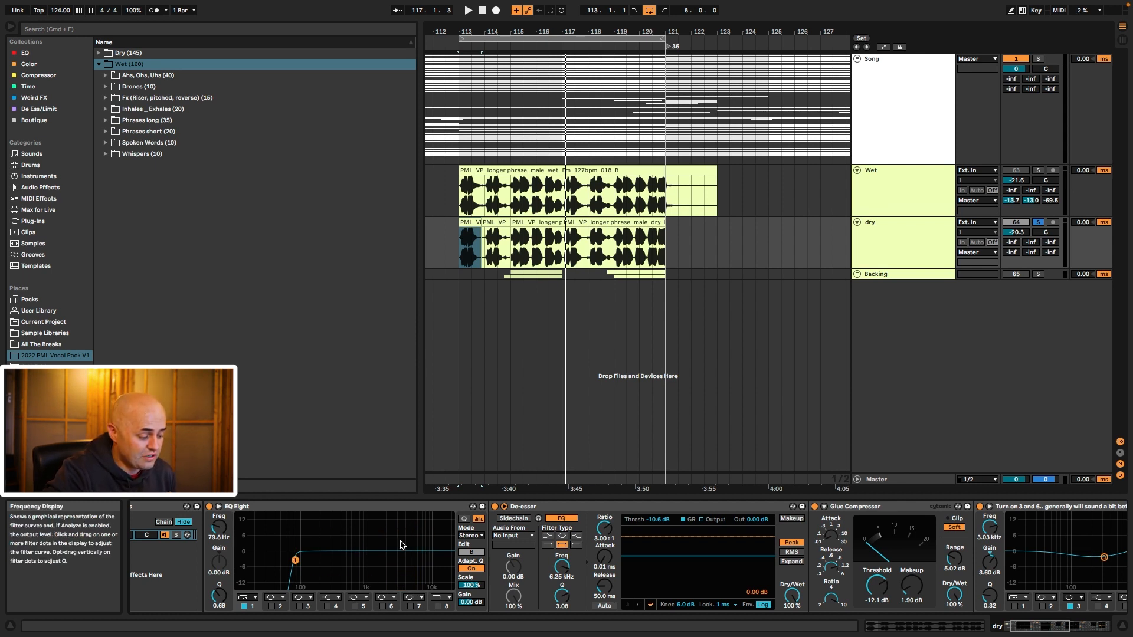
key(space)
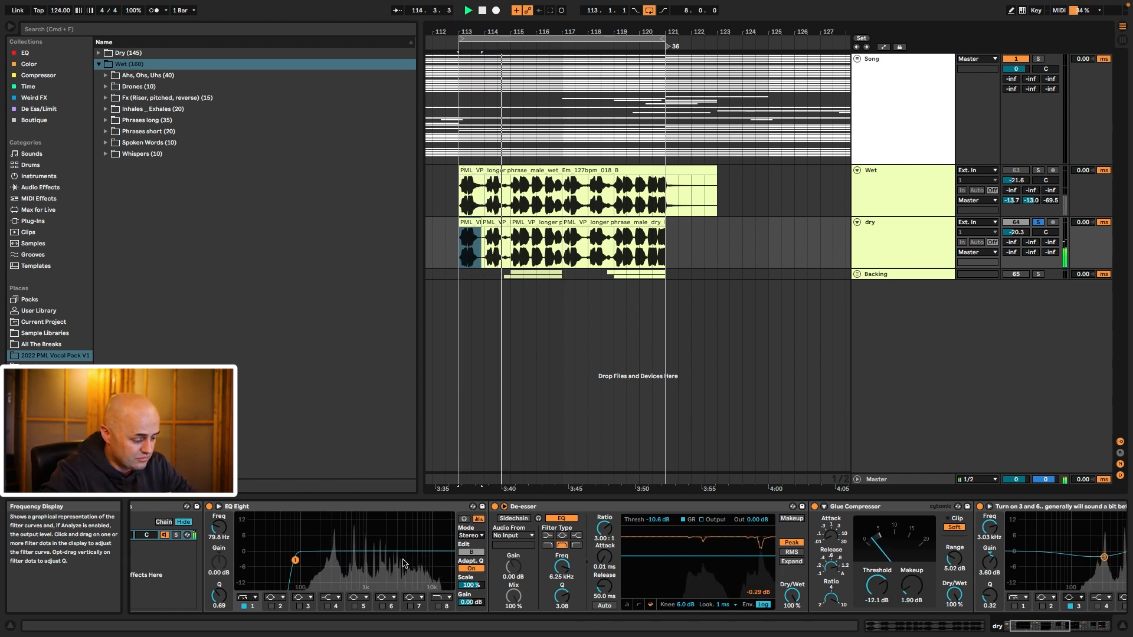
key(space)
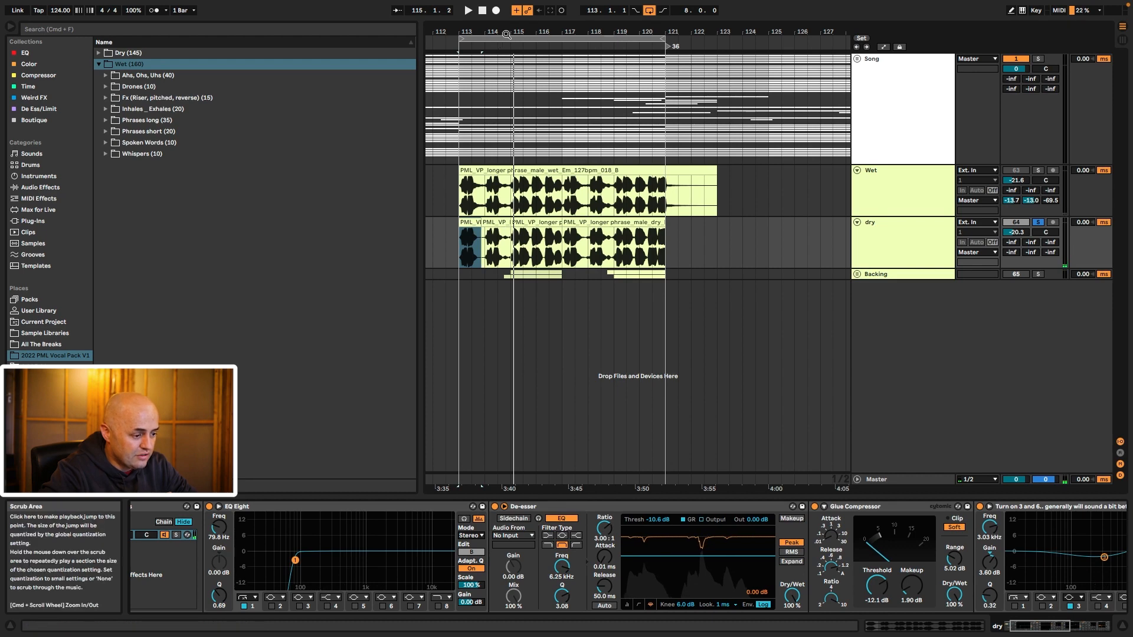
Step: Audition the dry vocal from 114.3.2 and enable a high boost band near 5.87 kHz
drag(508, 32, 507, 66)
click(517, 239)
key(space)
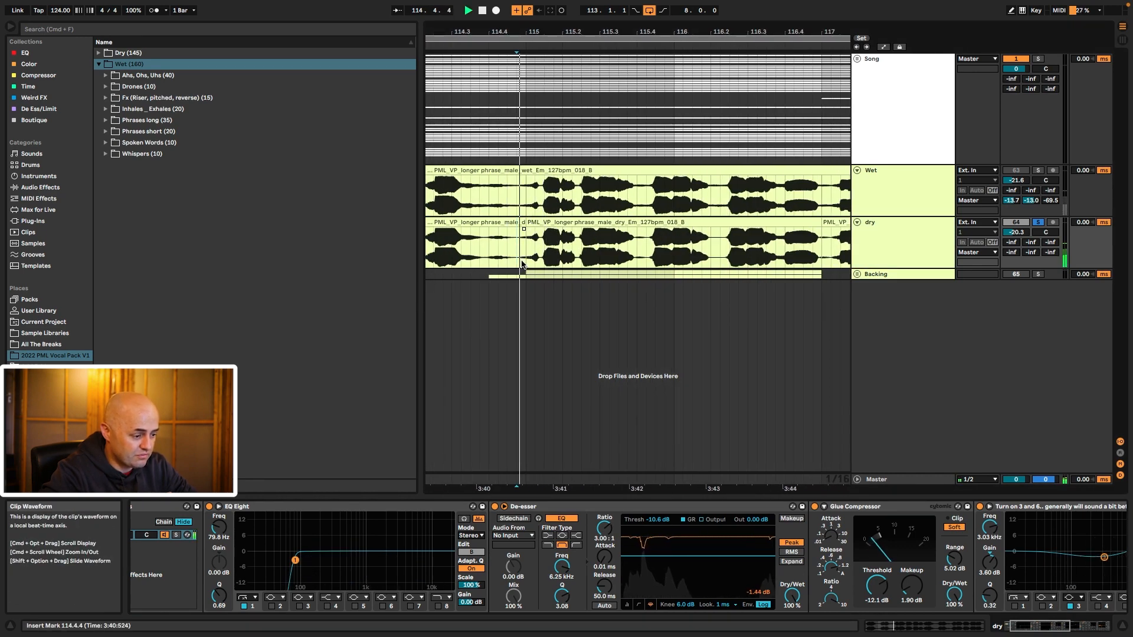
key(space)
click(488, 248)
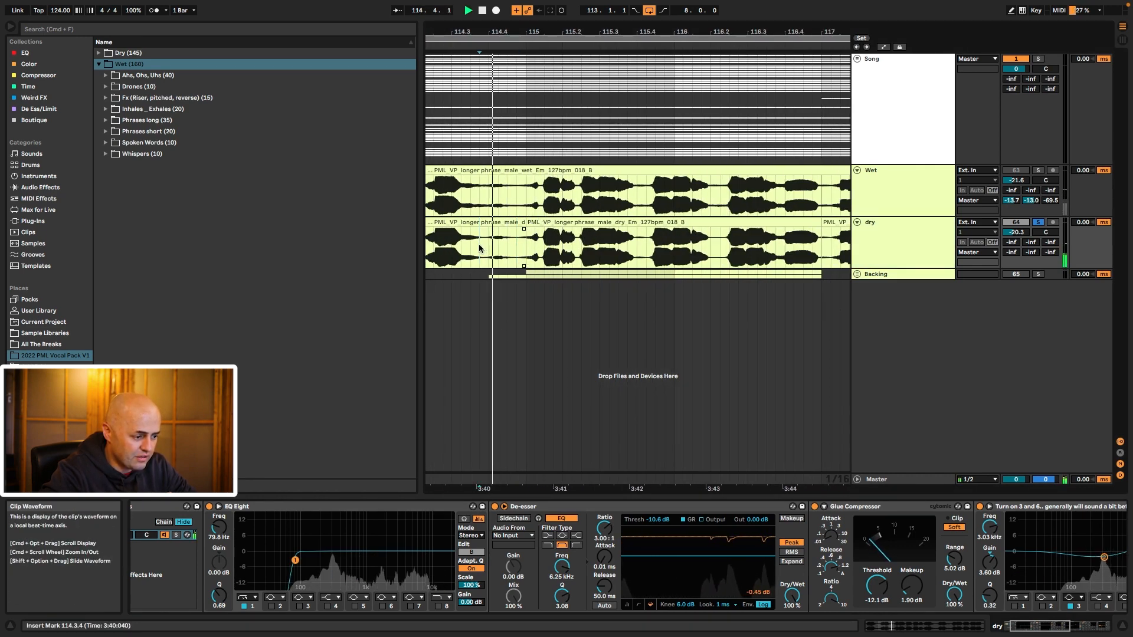
click(461, 253)
key(space)
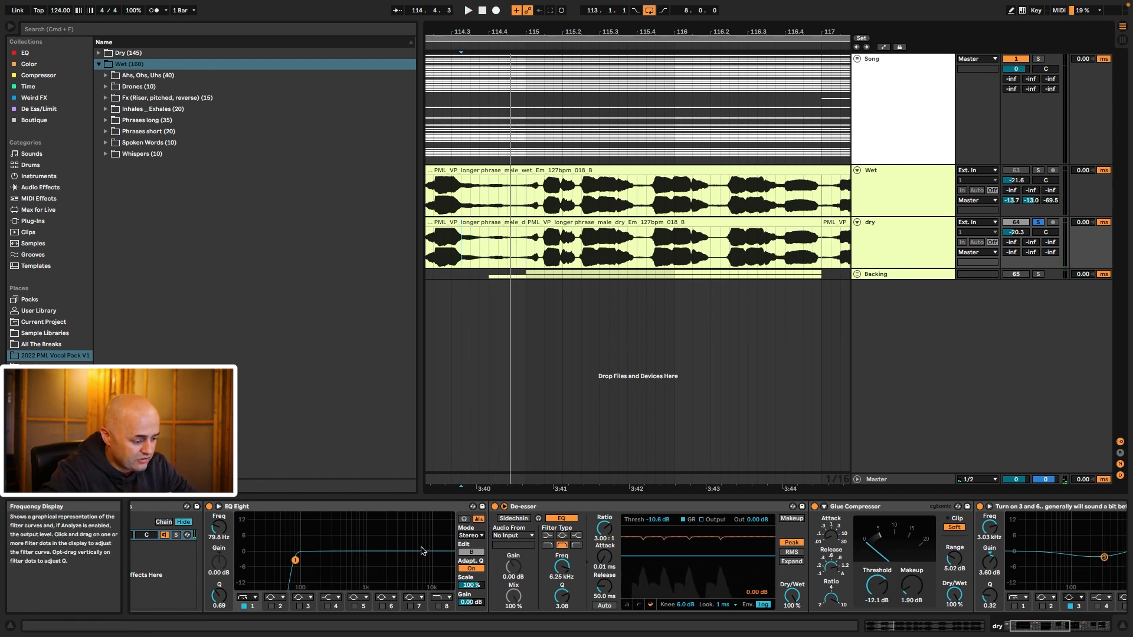
key(space)
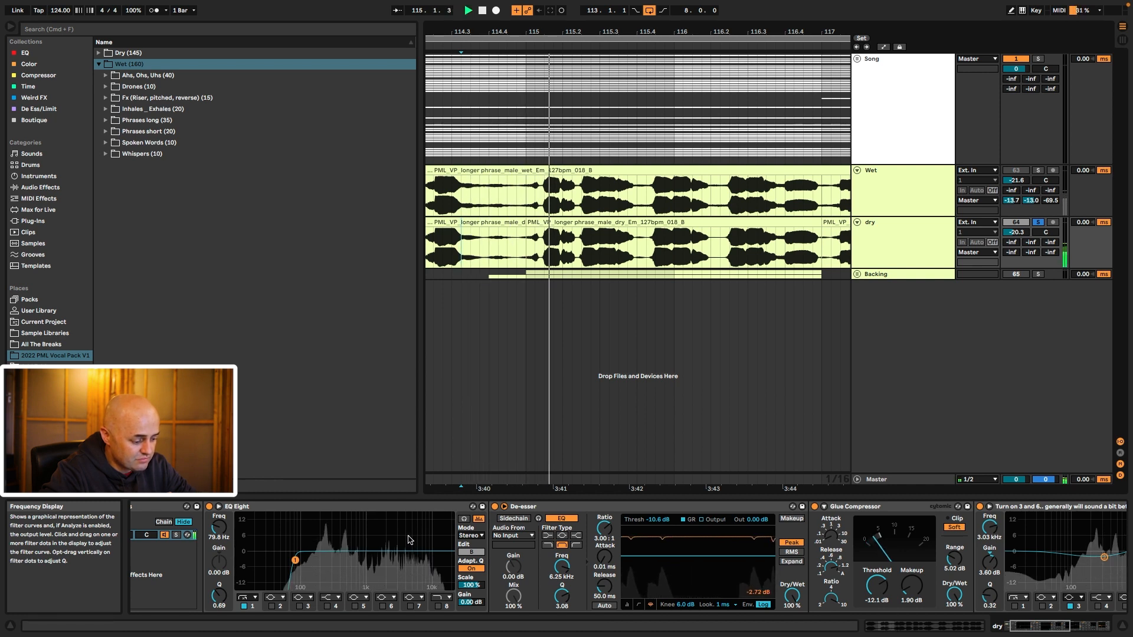
double_click(415, 541)
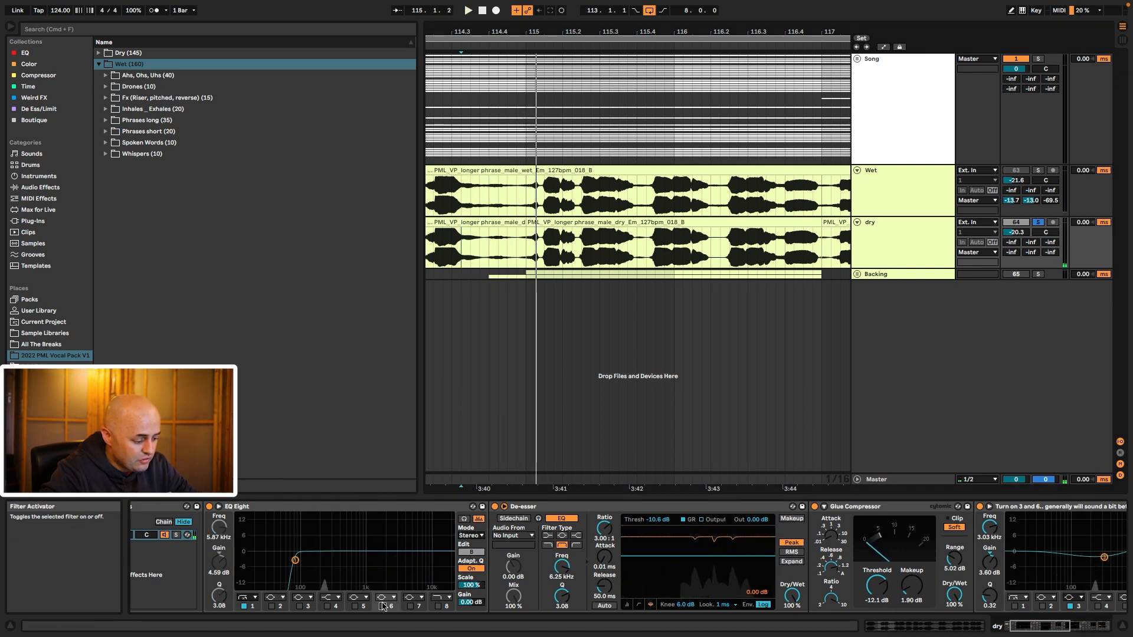
Step: Nudge the high band to about 6.96 kHz, flatten it to 0 dB, and switch it off
drag(416, 541, 419, 546)
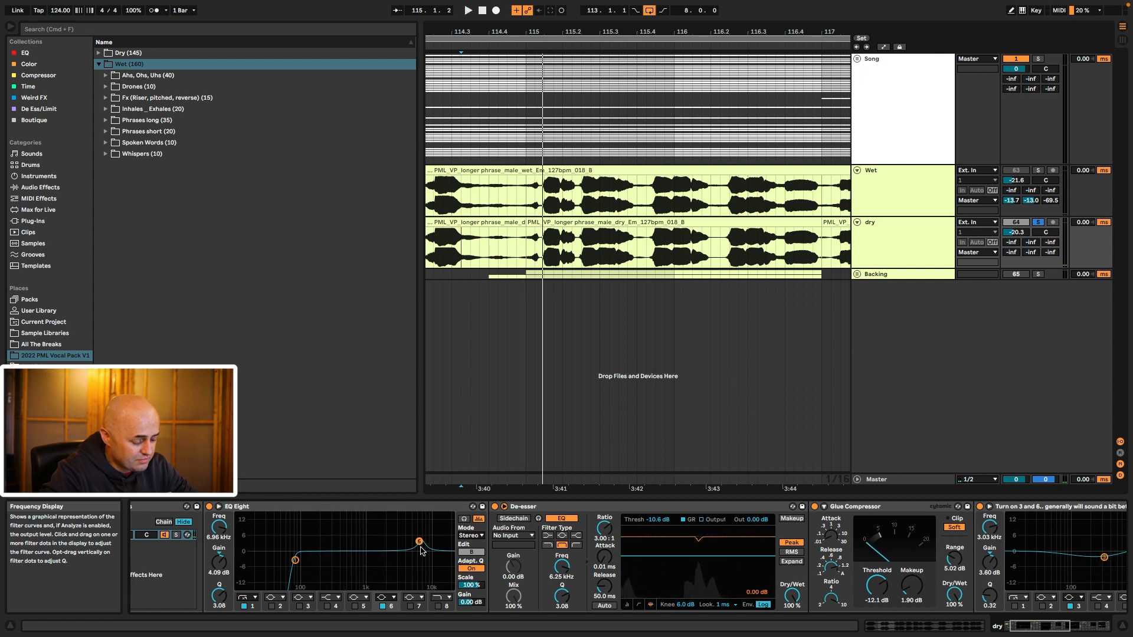
key(space)
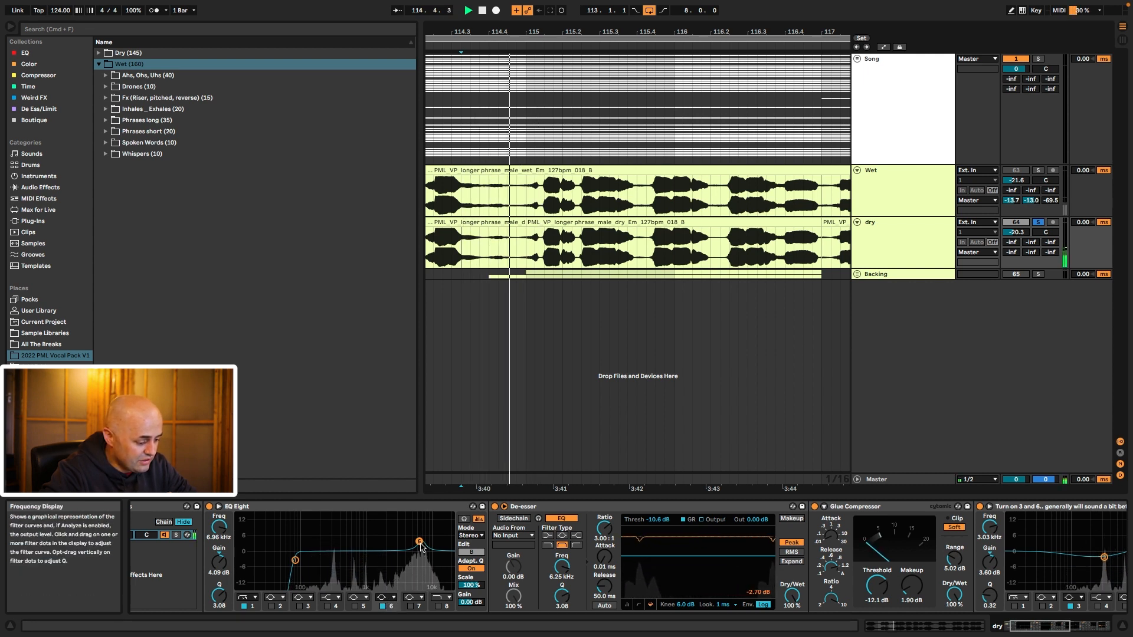
drag(420, 546, 422, 556)
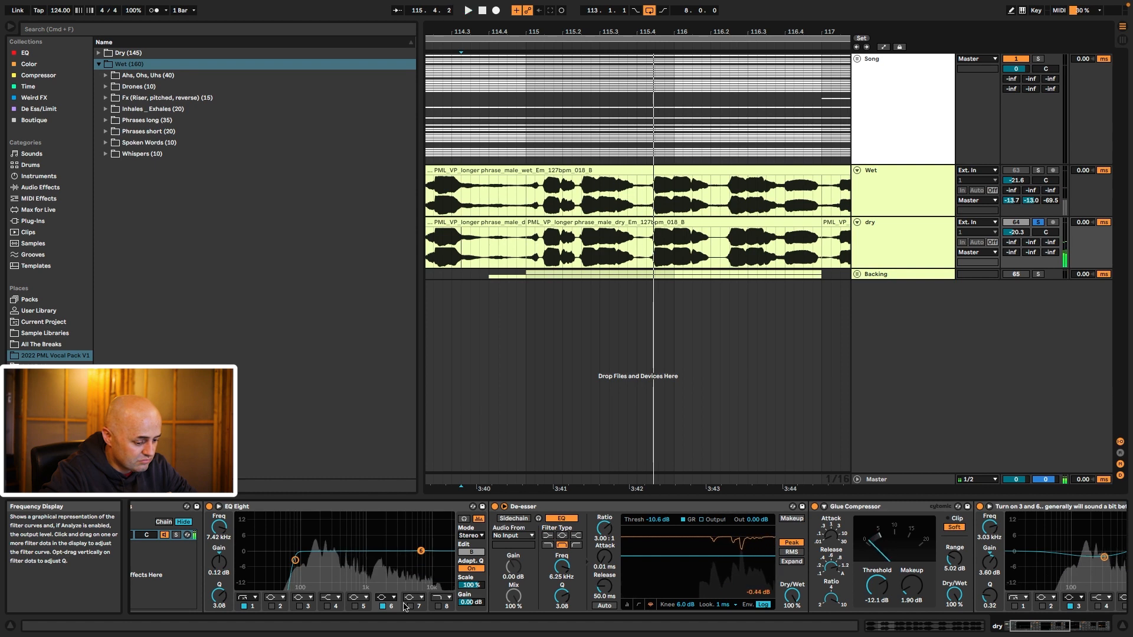
click(382, 606)
click(544, 508)
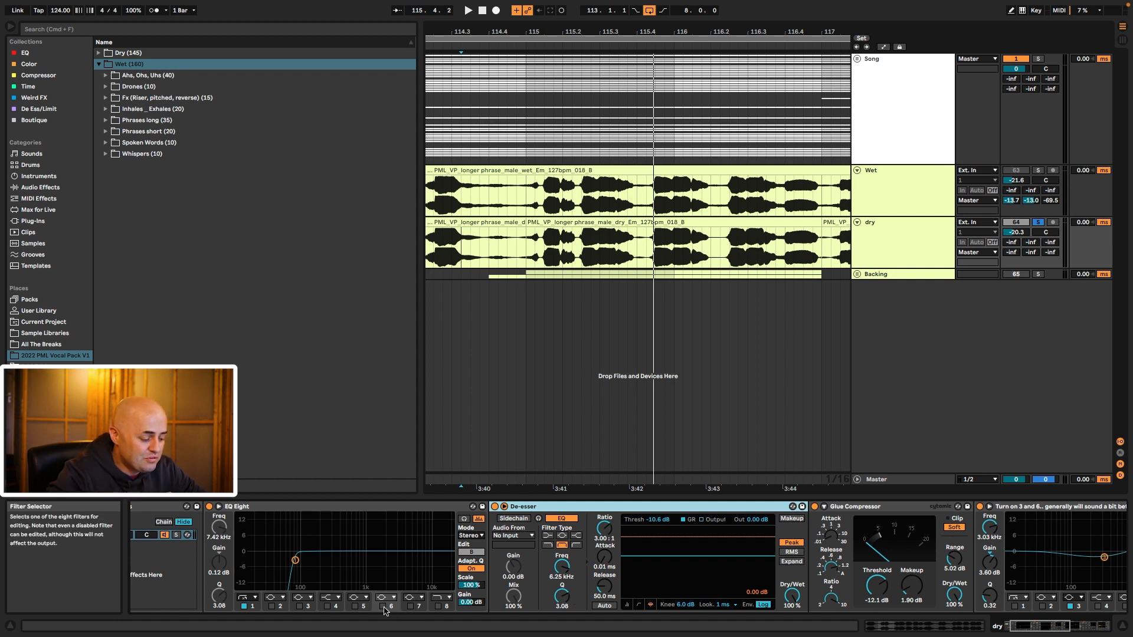
Step: Re-enable band 6 as a sharp 15 dB peak, turn Adapt. Q off, then disable the band
double_click(421, 550)
drag(420, 550, 414, 515)
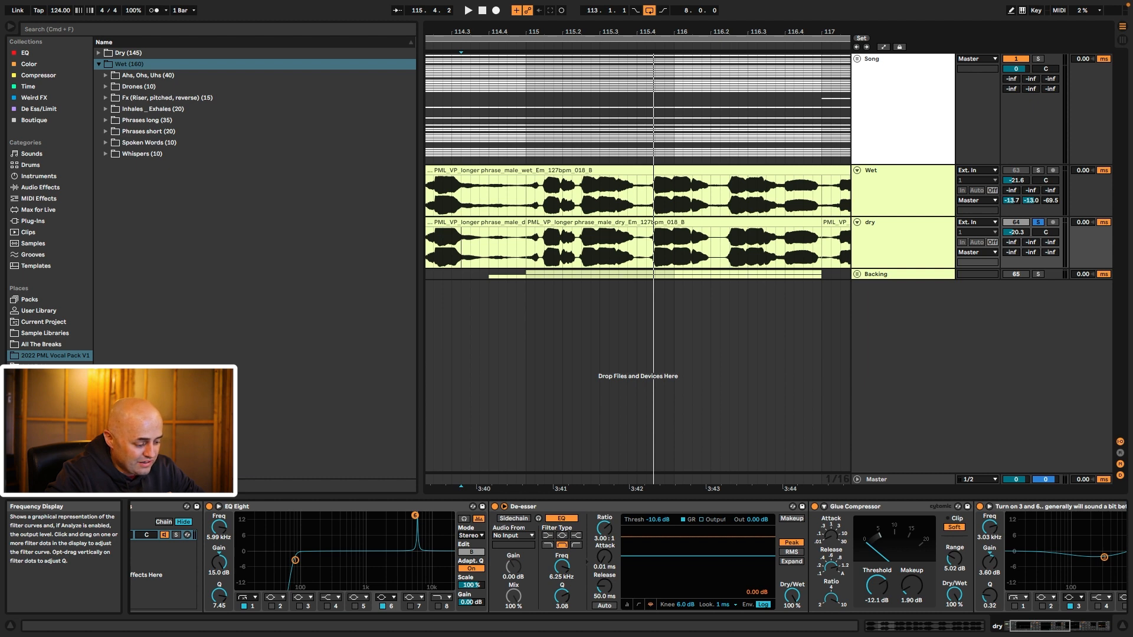
click(471, 568)
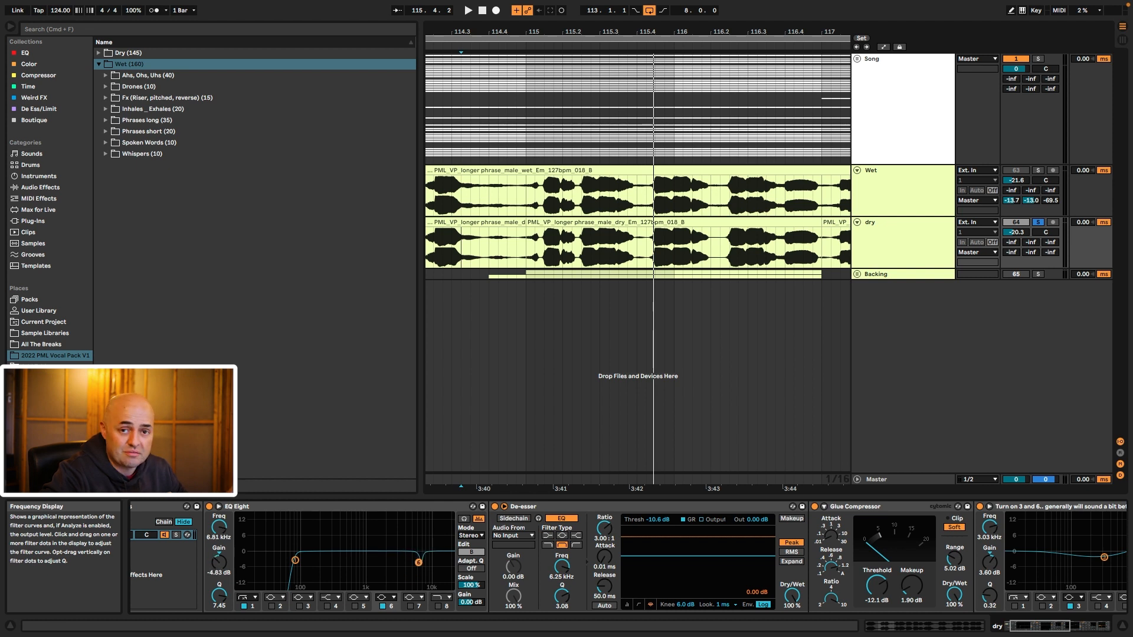
click(389, 604)
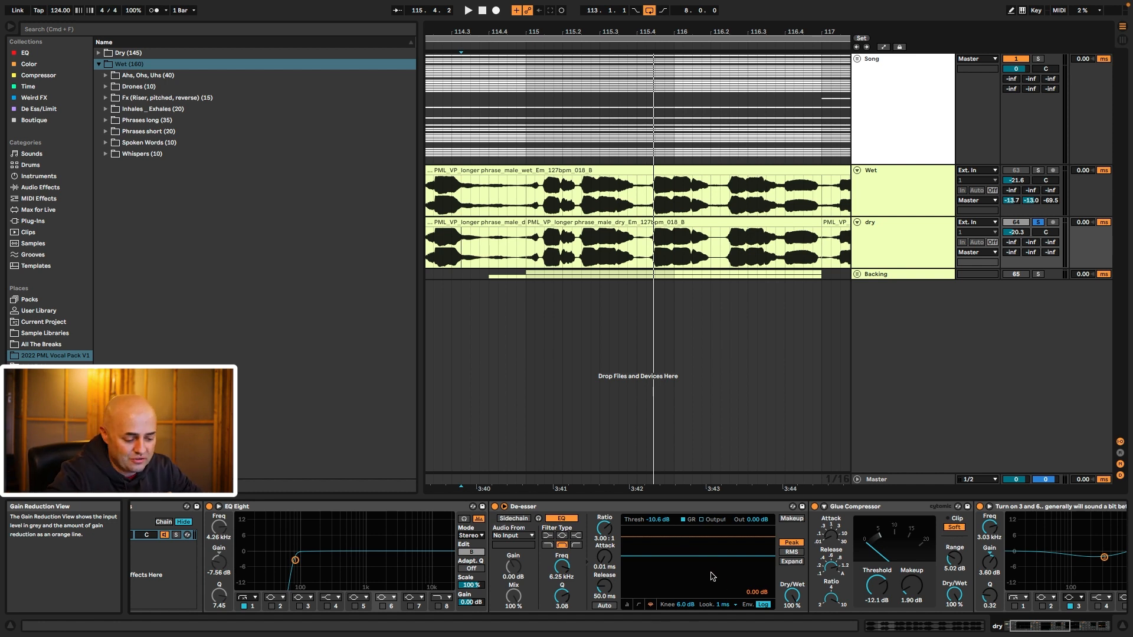
Step: Step through Glue Compressor, De-esser and the Vocal Chain rack, and switch on Vocal Box
click(855, 508)
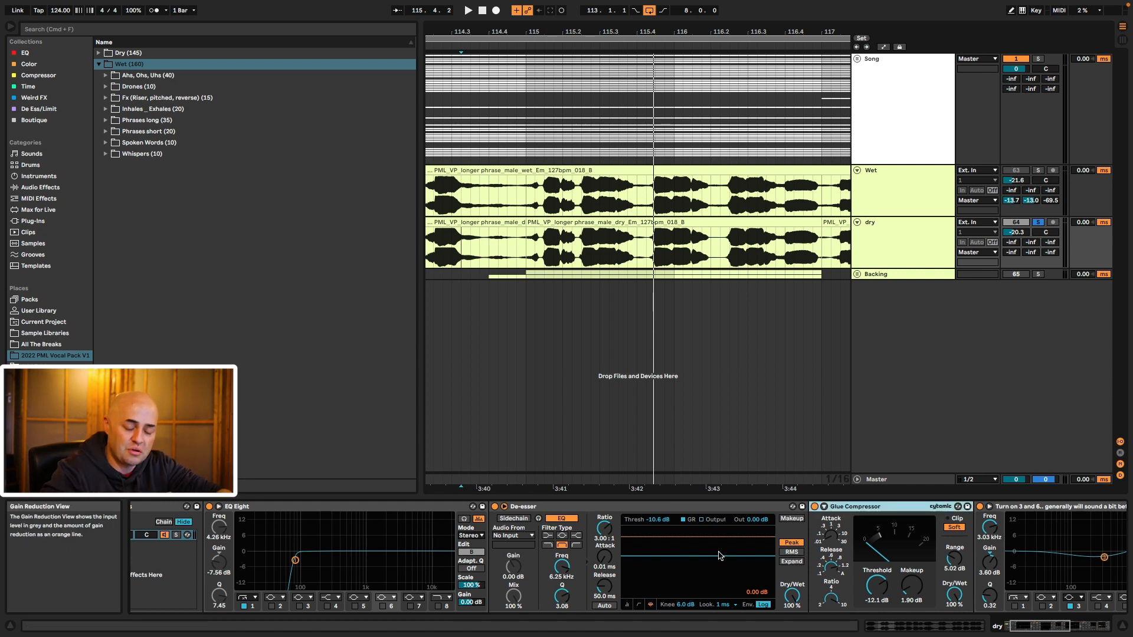
scroll(590, 554, right, 5)
click(496, 509)
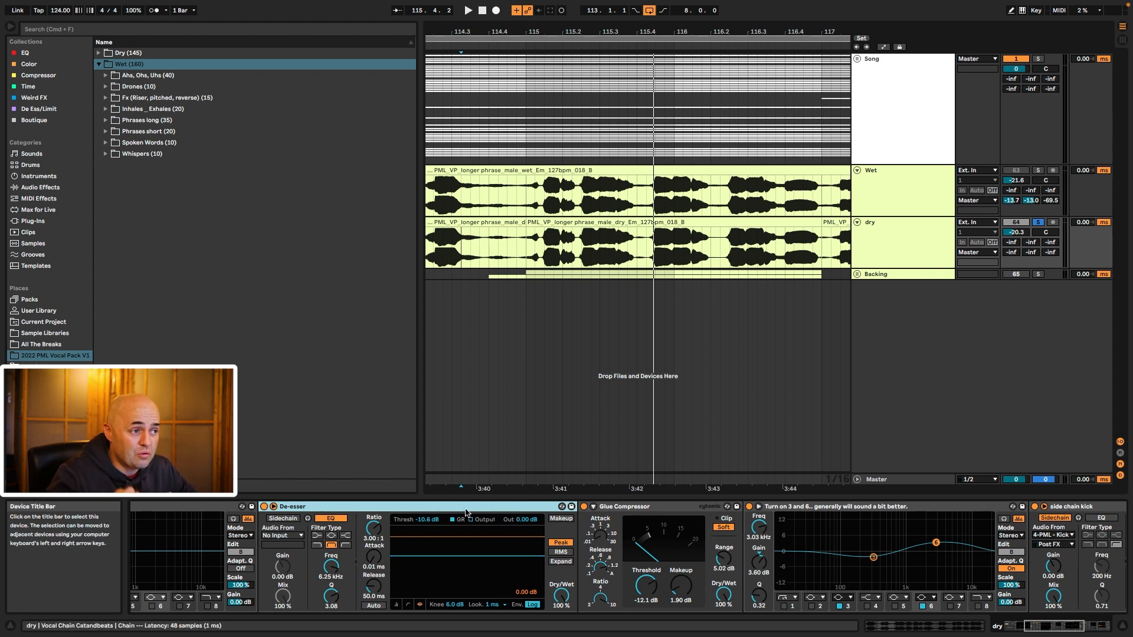
scroll(465, 511, left, 5)
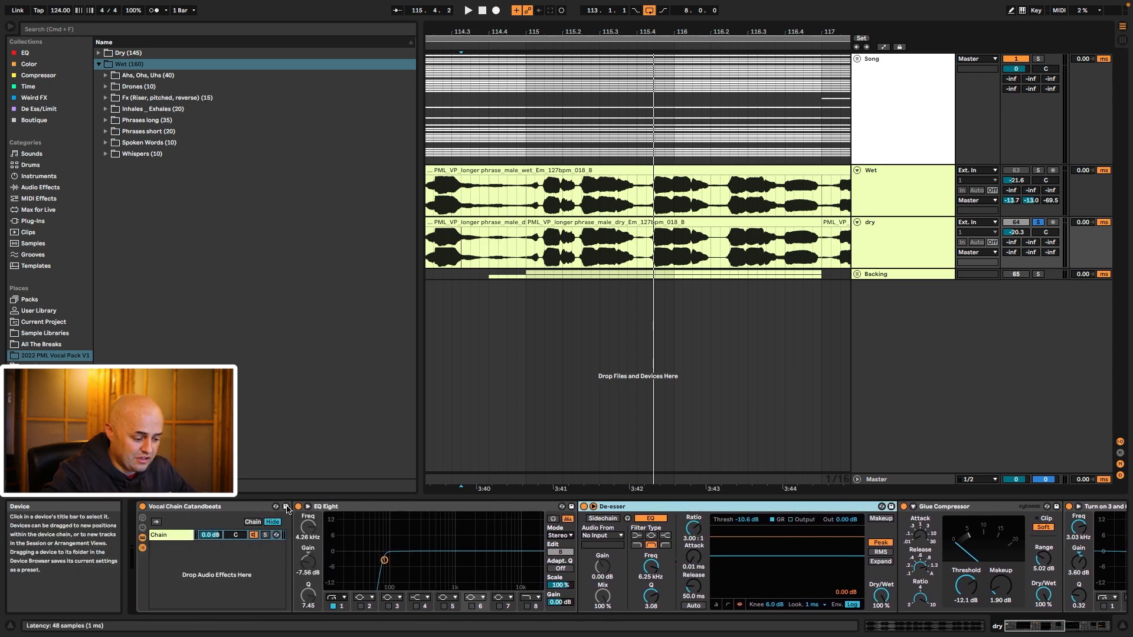
click(142, 567)
scroll(478, 577, right, 12)
scroll(478, 576, left, 12)
scroll(478, 577, right, 12)
click(1043, 507)
Step: Zoom out, unfold the Backing group, and select bars 113–121 across the dry clips
drag(623, 32, 623, 9)
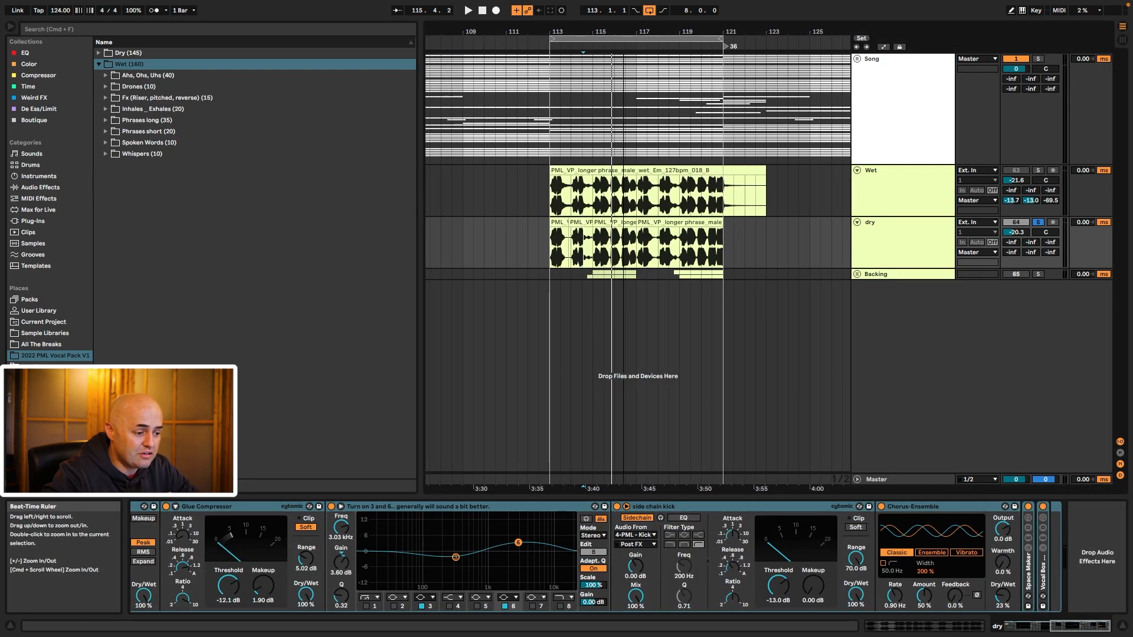
click(873, 275)
click(857, 274)
click(1021, 276)
click(1016, 275)
drag(550, 245, 730, 242)
click(627, 318)
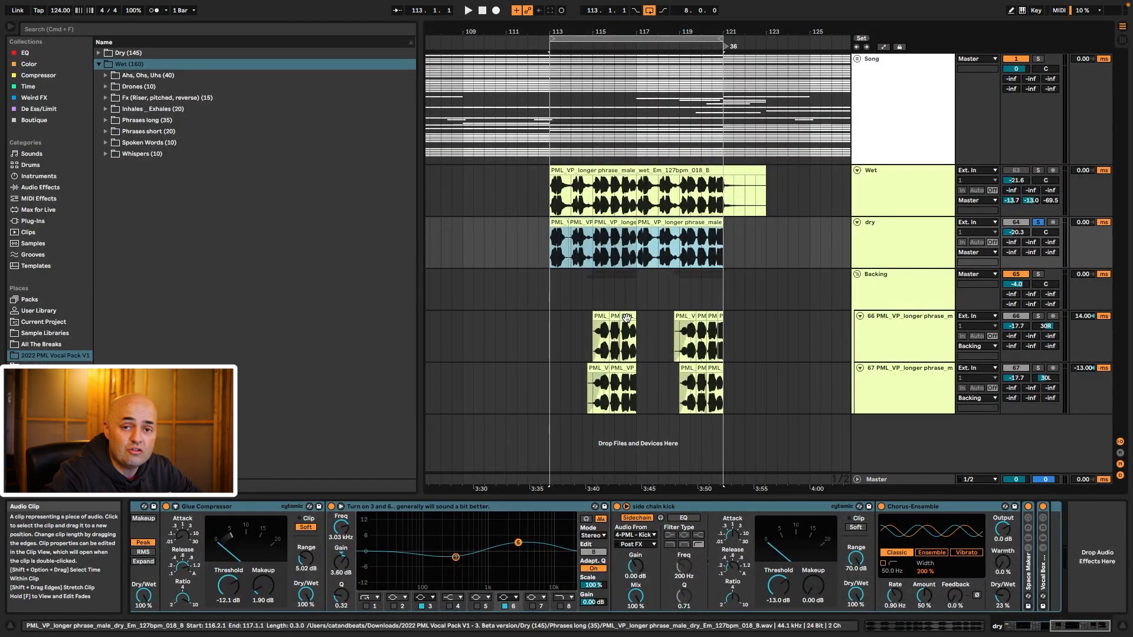
click(1038, 275)
click(603, 302)
key(space)
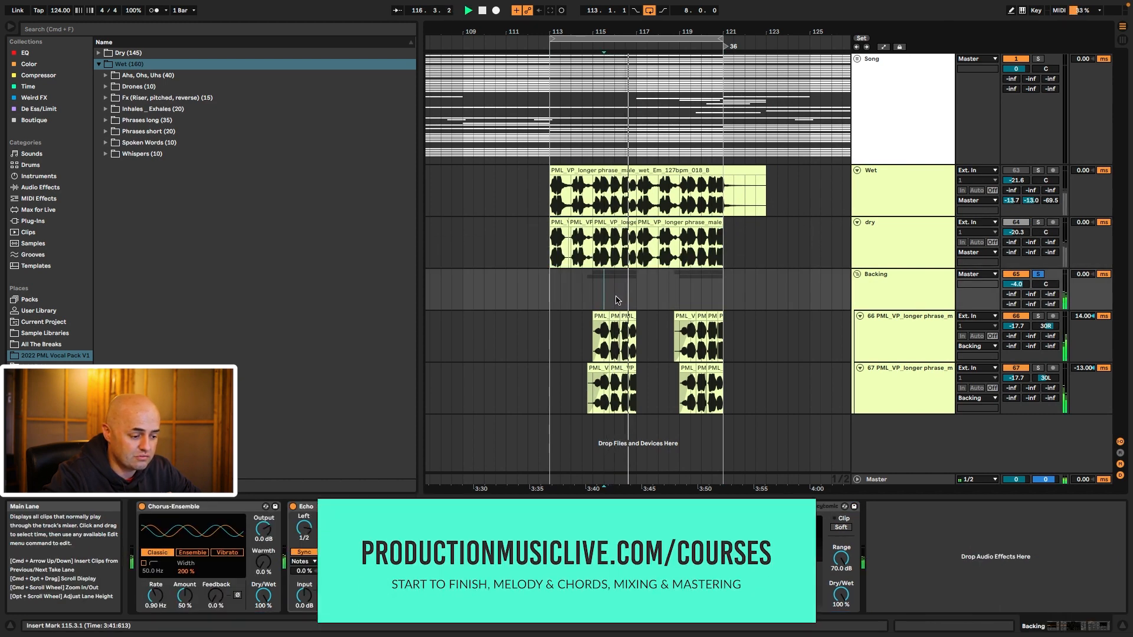
click(897, 326)
click(904, 384)
click(901, 342)
click(898, 390)
click(893, 331)
scroll(269, 536, right, 5)
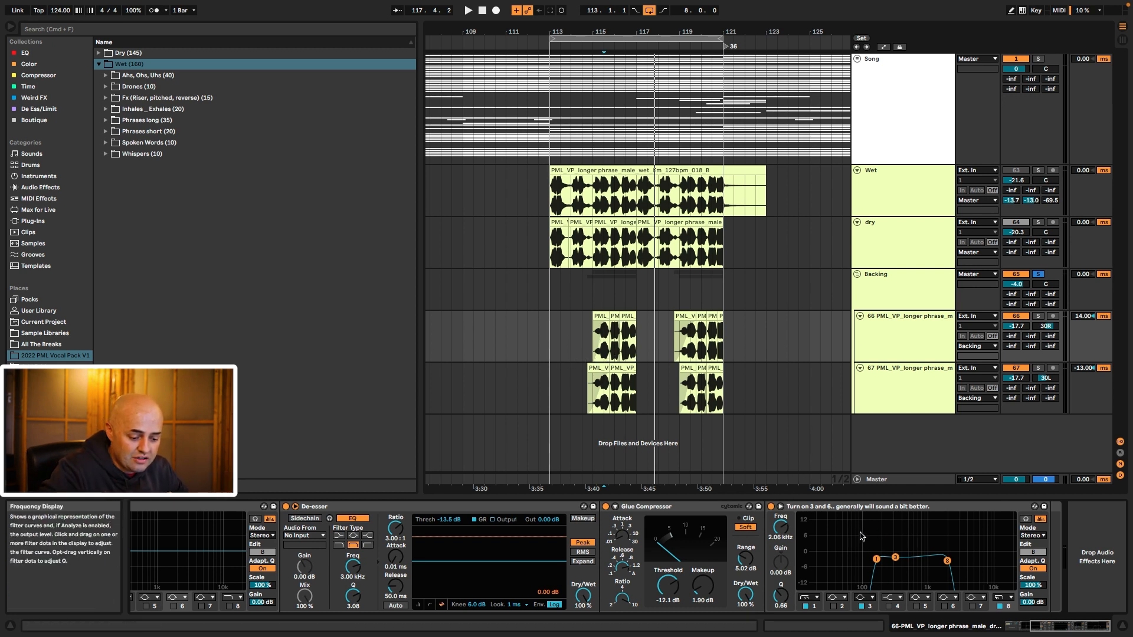
drag(947, 597, 948, 598)
click(911, 341)
click(907, 381)
click(916, 334)
click(909, 383)
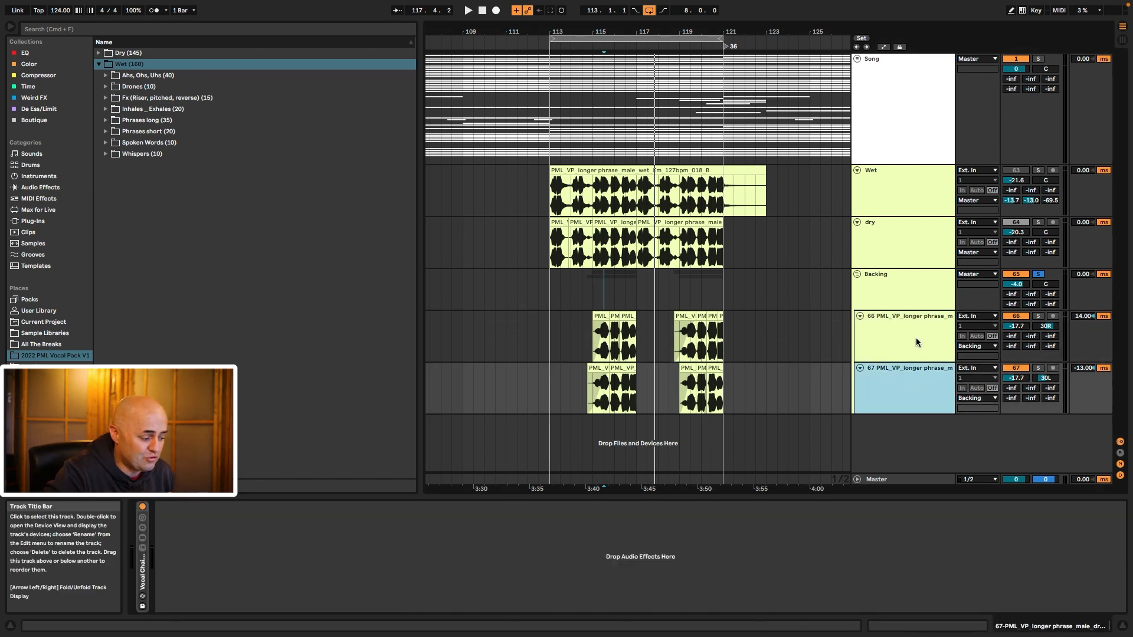
click(915, 341)
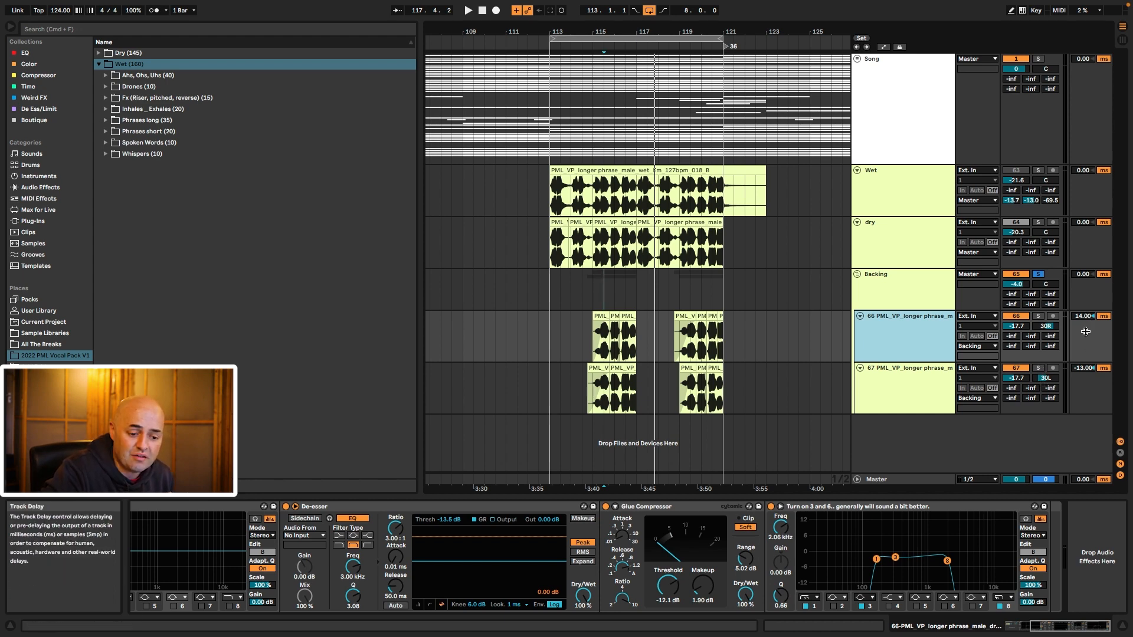
key(Up)
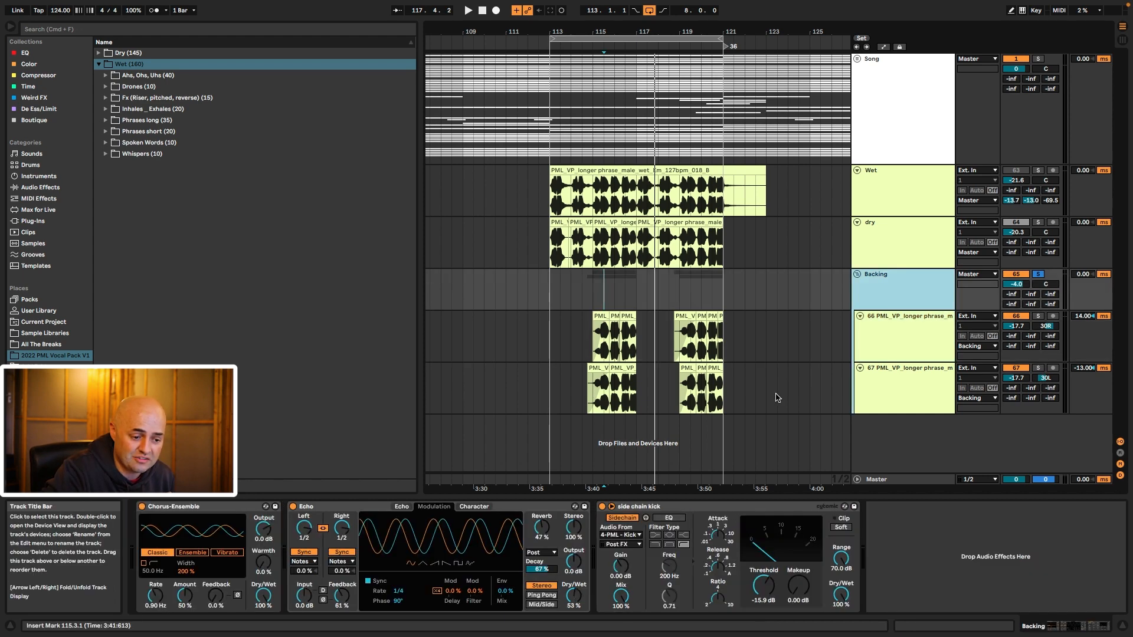
click(185, 511)
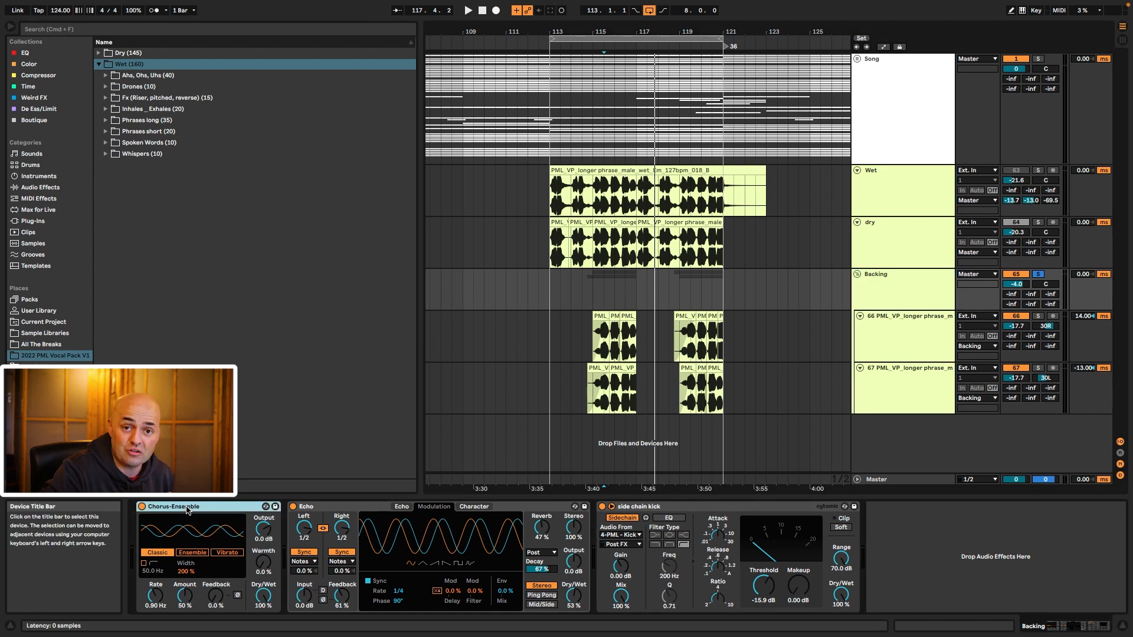
click(192, 552)
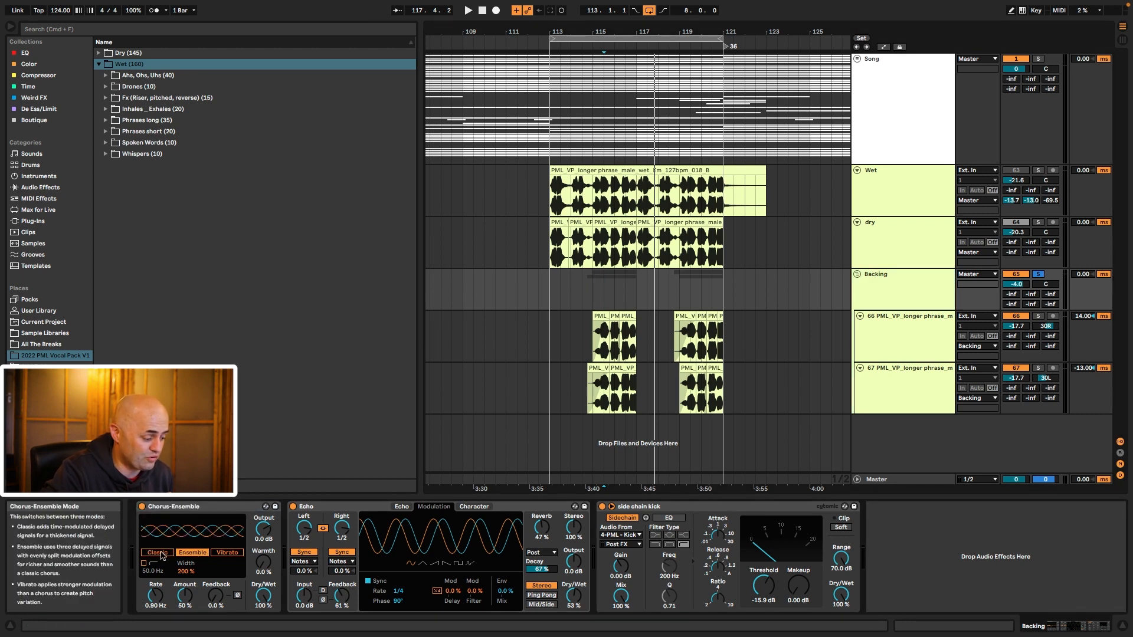
click(374, 506)
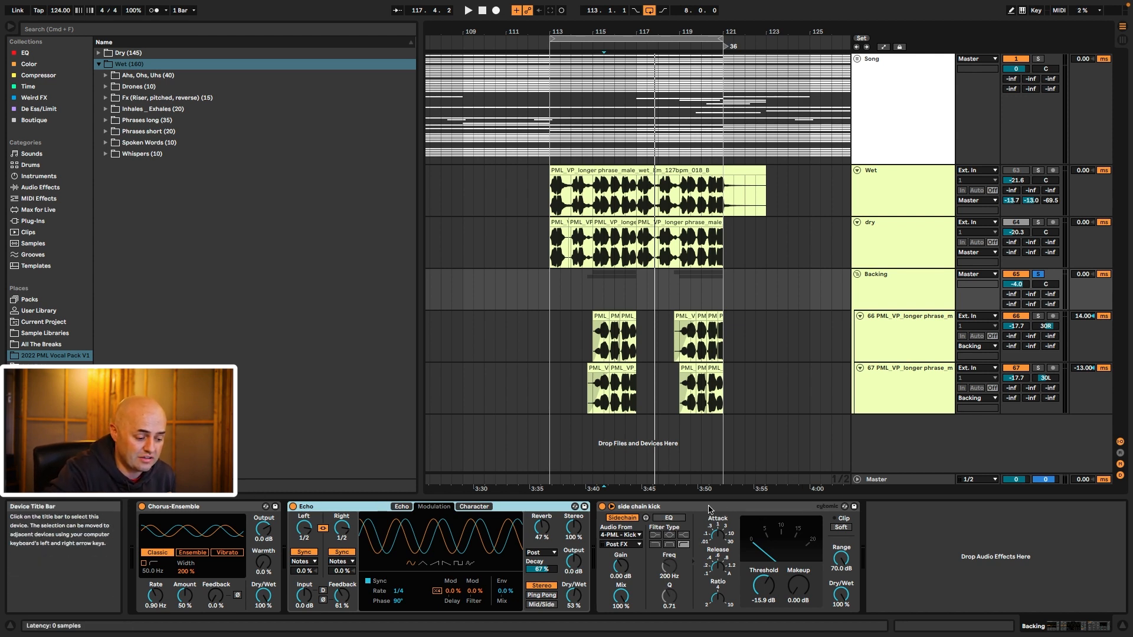
click(679, 507)
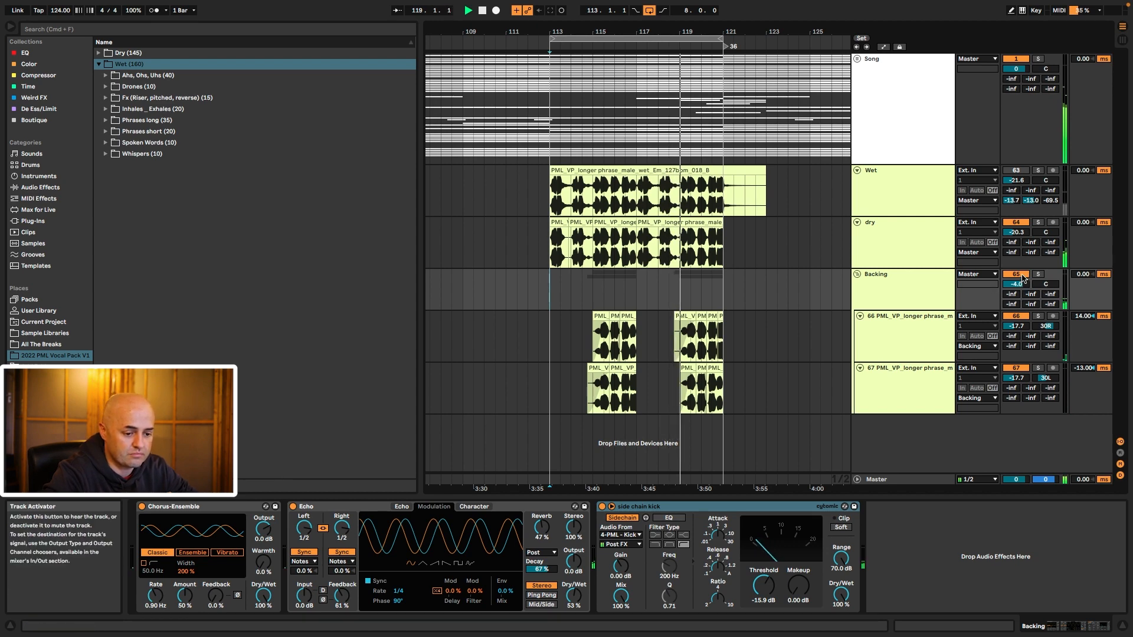
Step: Map the Backing group's activator to key 3 so it toggles with the wet/dry swap
click(907, 236)
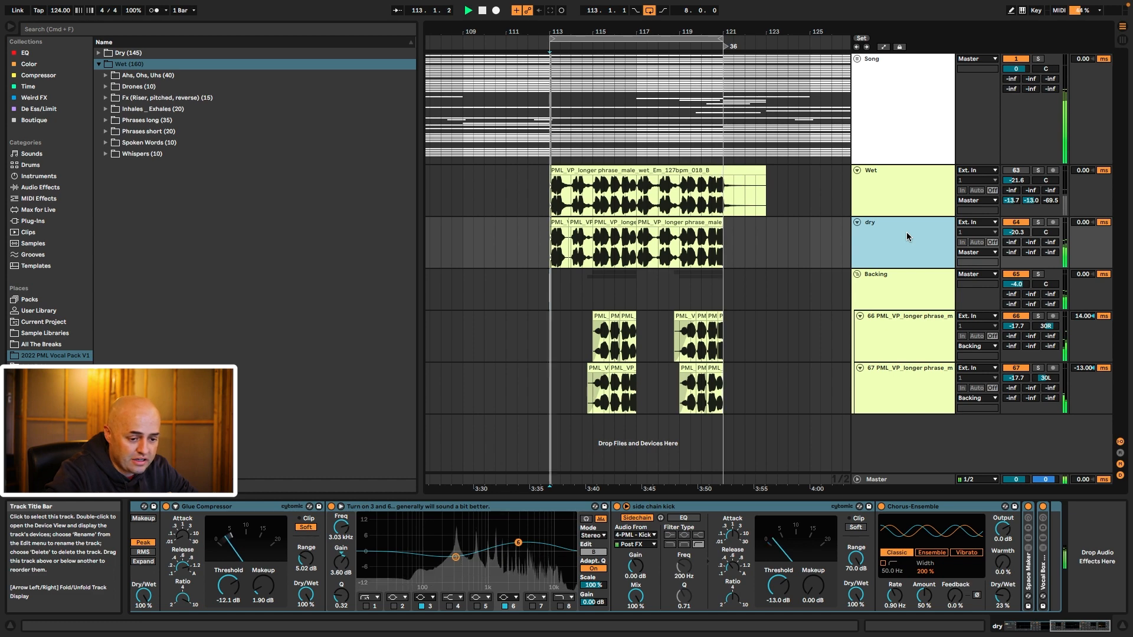
key(0)
click(1016, 275)
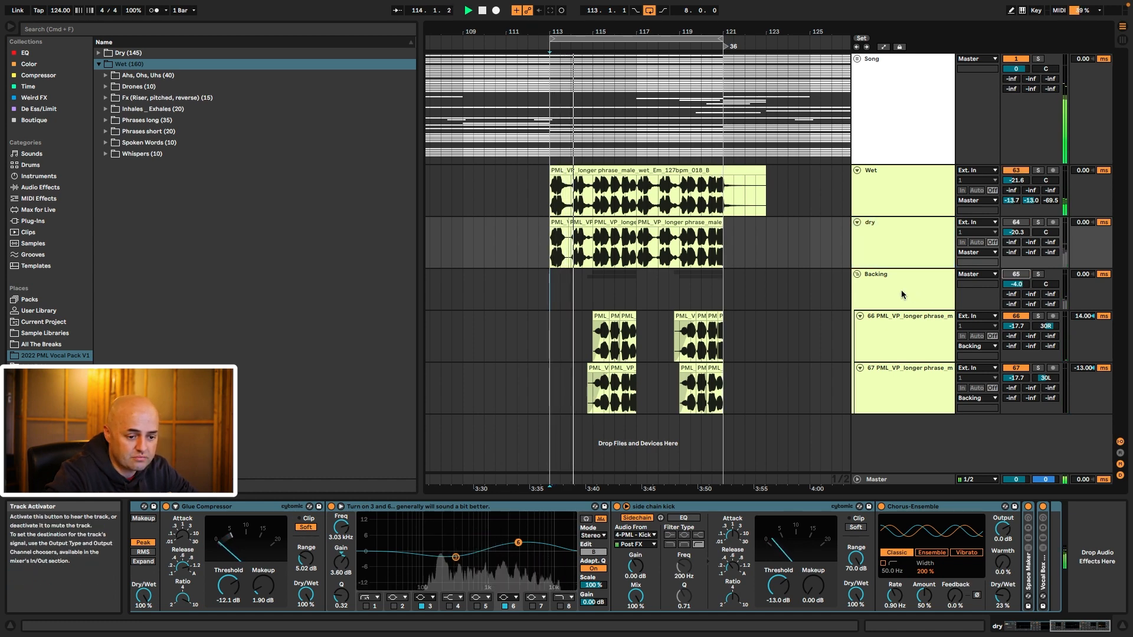
key(super+k)
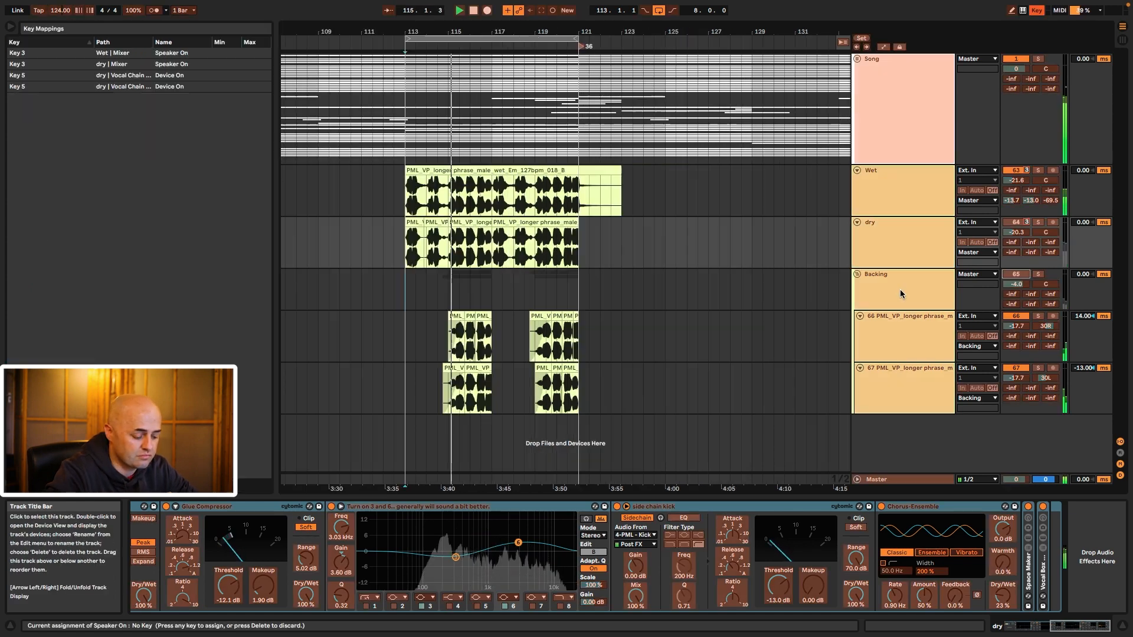
key(3)
key(super+k)
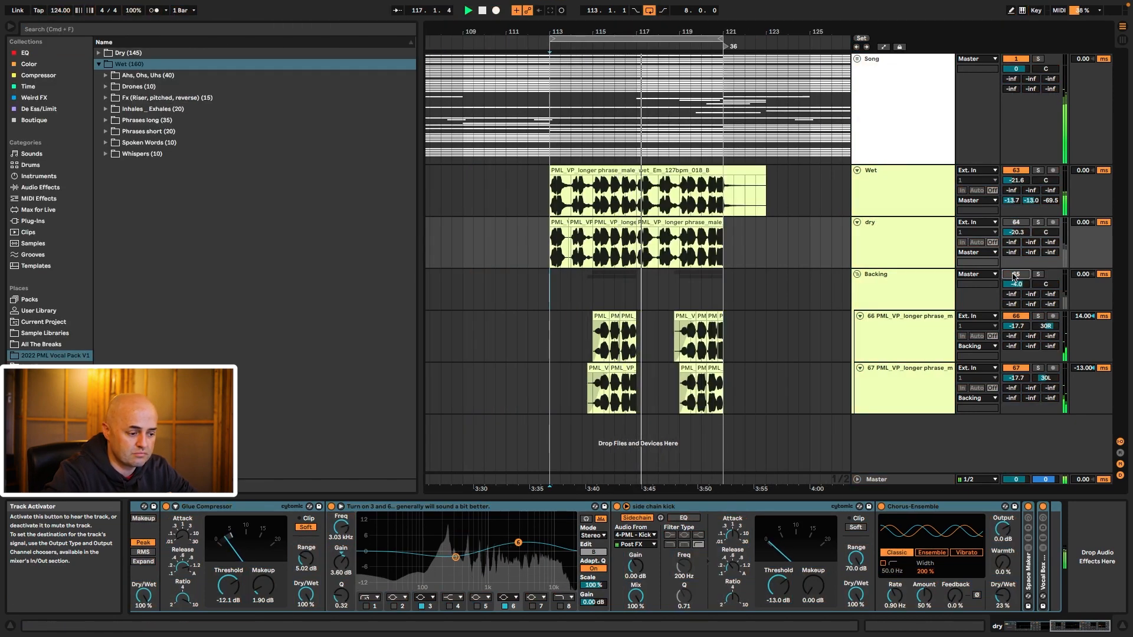
key(3)
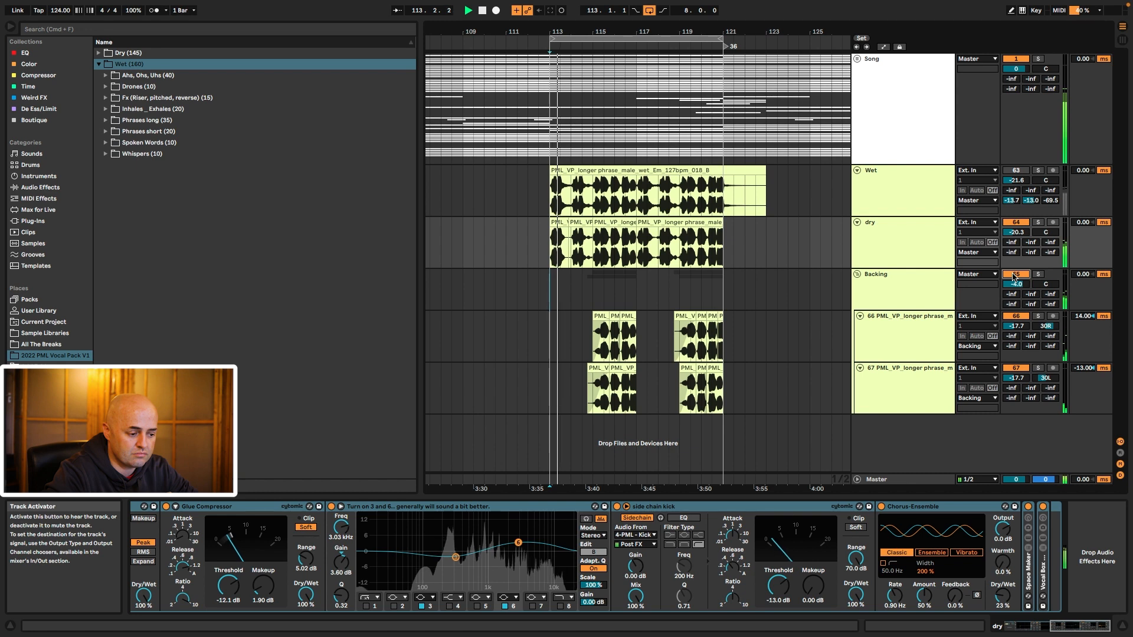
Step: Solo Backing, raise its volume to 0 dB, unsolo it, and fold the group
click(1038, 274)
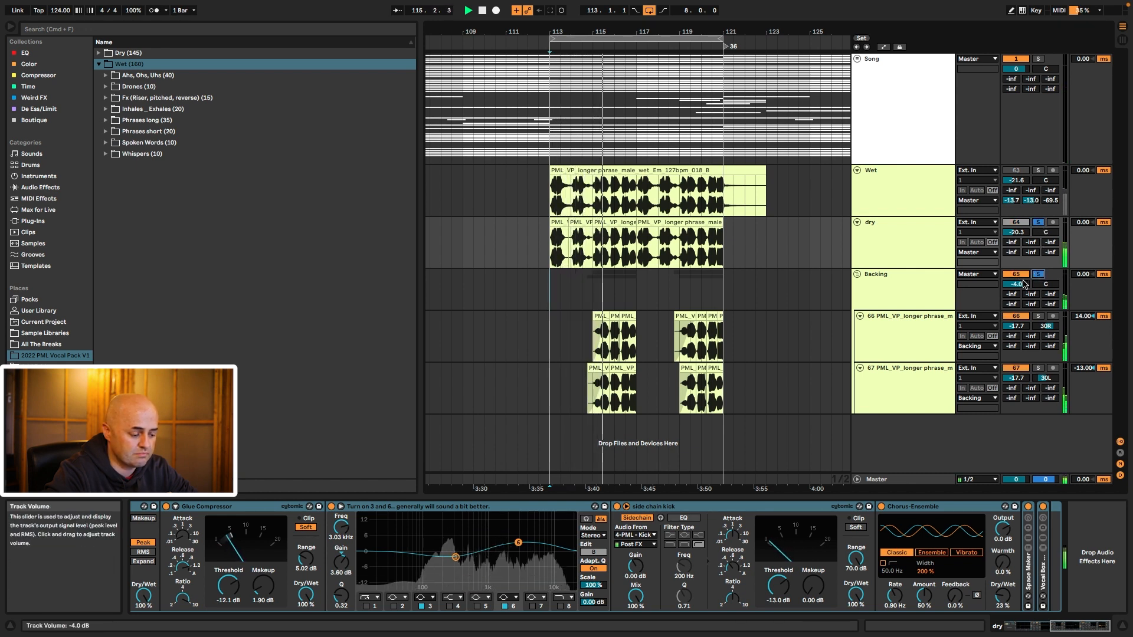
drag(1024, 283, 1024, 260)
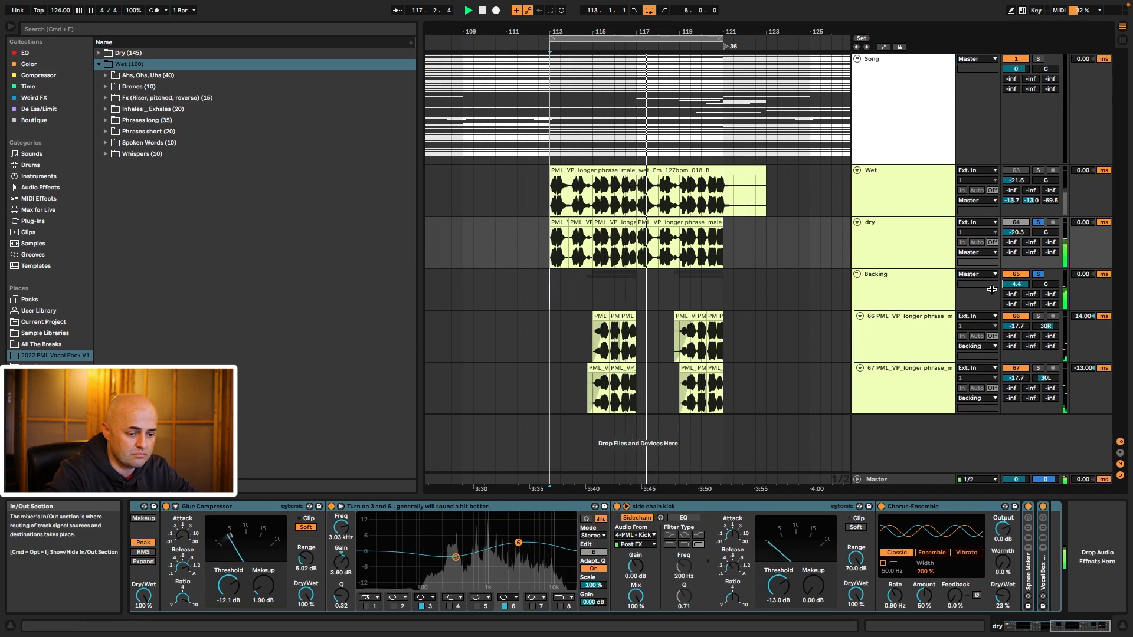
click(918, 290)
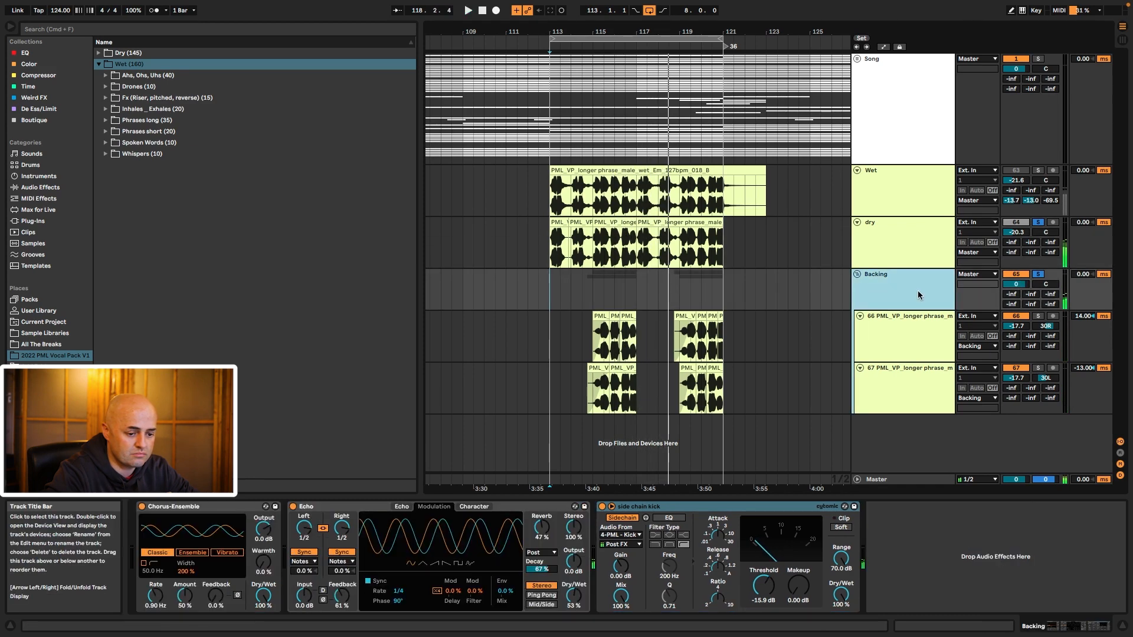
click(1038, 274)
click(1016, 274)
click(1015, 223)
click(1019, 224)
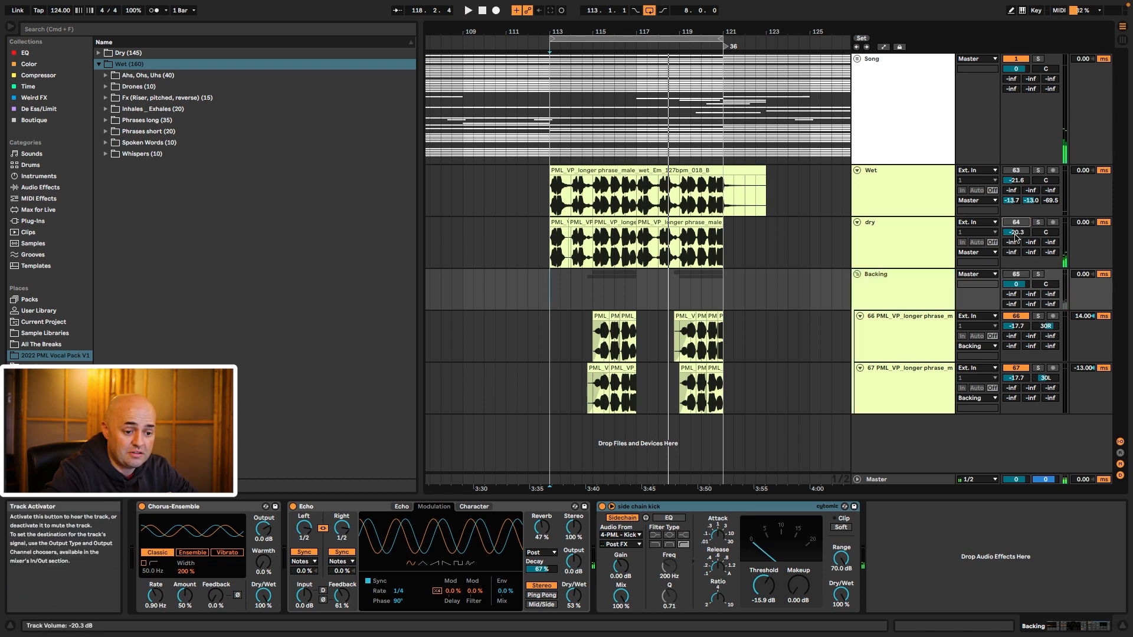
click(903, 287)
click(858, 273)
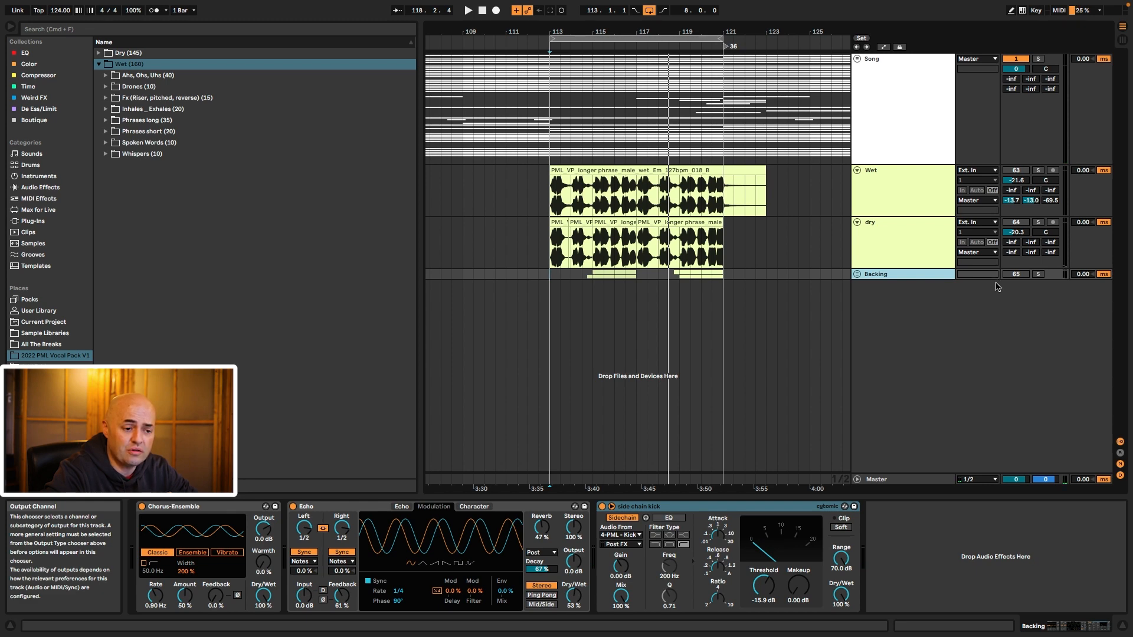
Step: Unfold the Song group, fold the Kick lane, refold Song, and show the dry track's devices
click(930, 166)
key(Right)
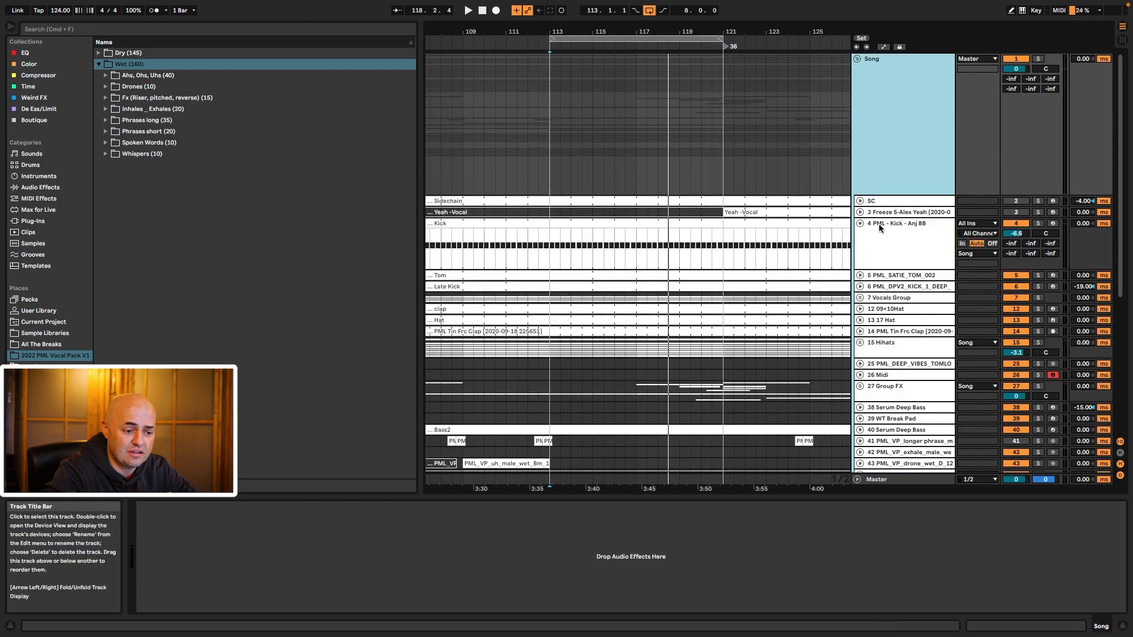
click(860, 224)
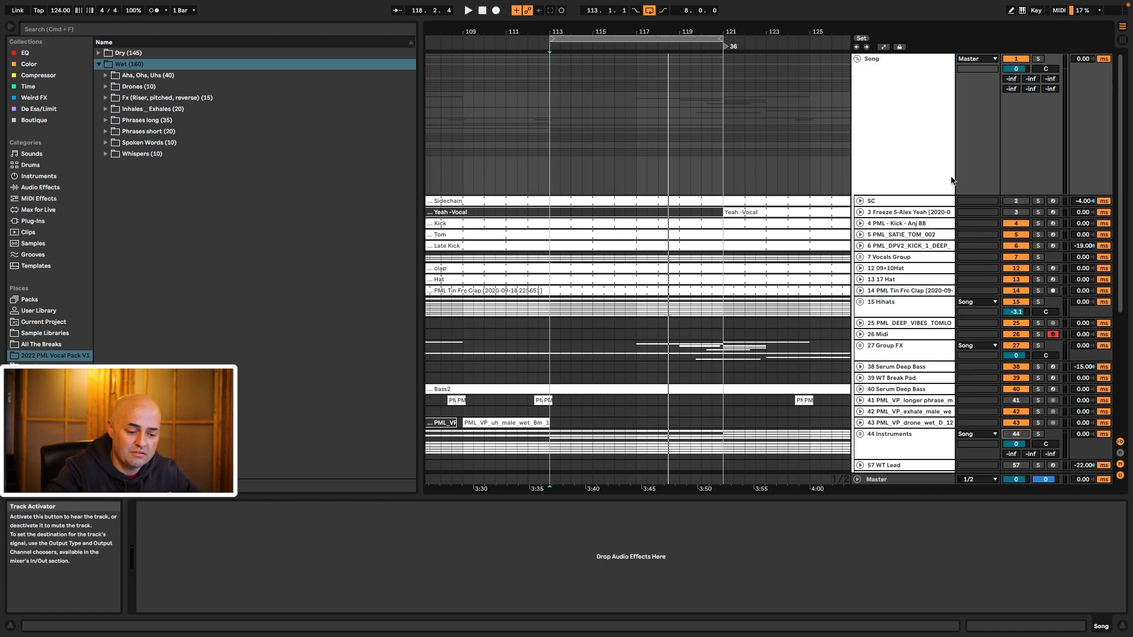
click(857, 58)
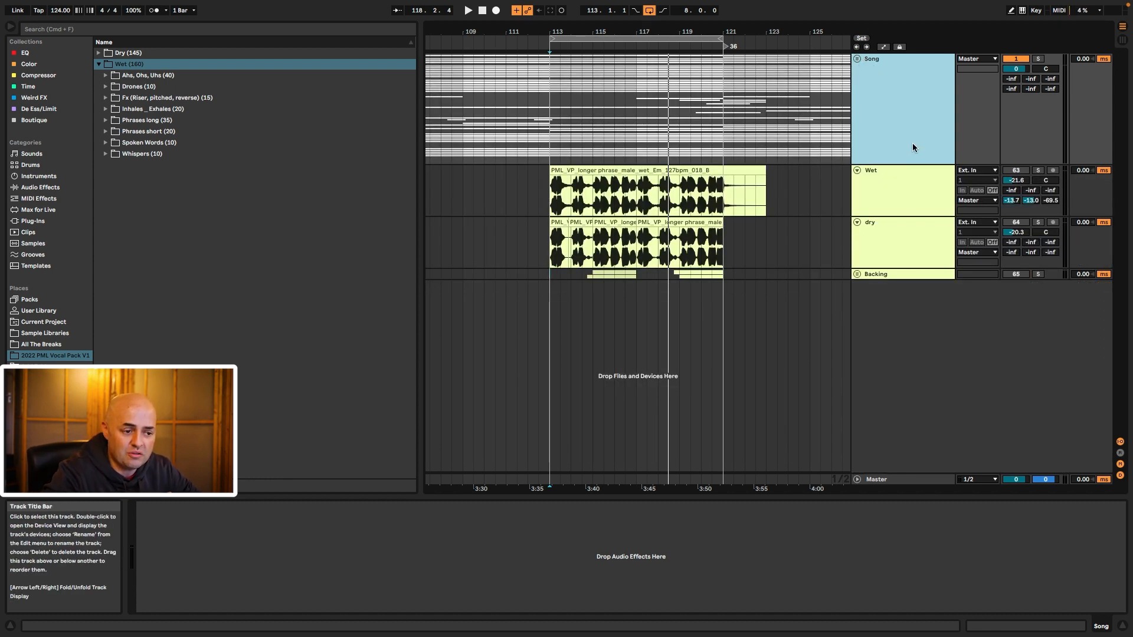
click(888, 239)
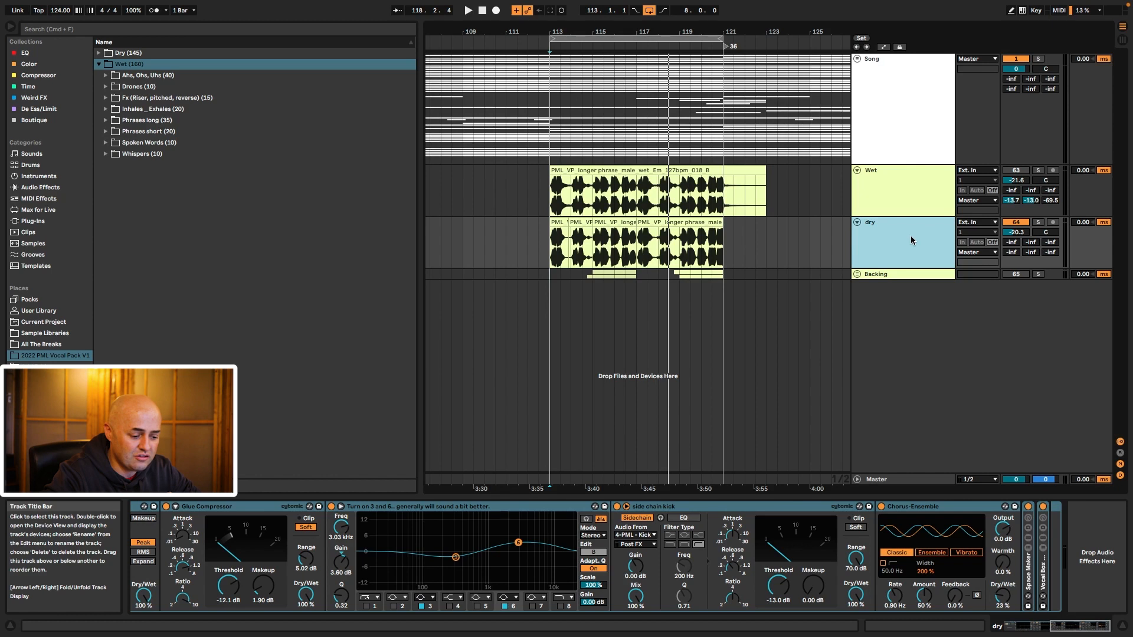
Step: Disable Space Maker and Vocal Box, then set the dry track to -19.0 dB during playback
click(1027, 507)
click(1043, 507)
key(space)
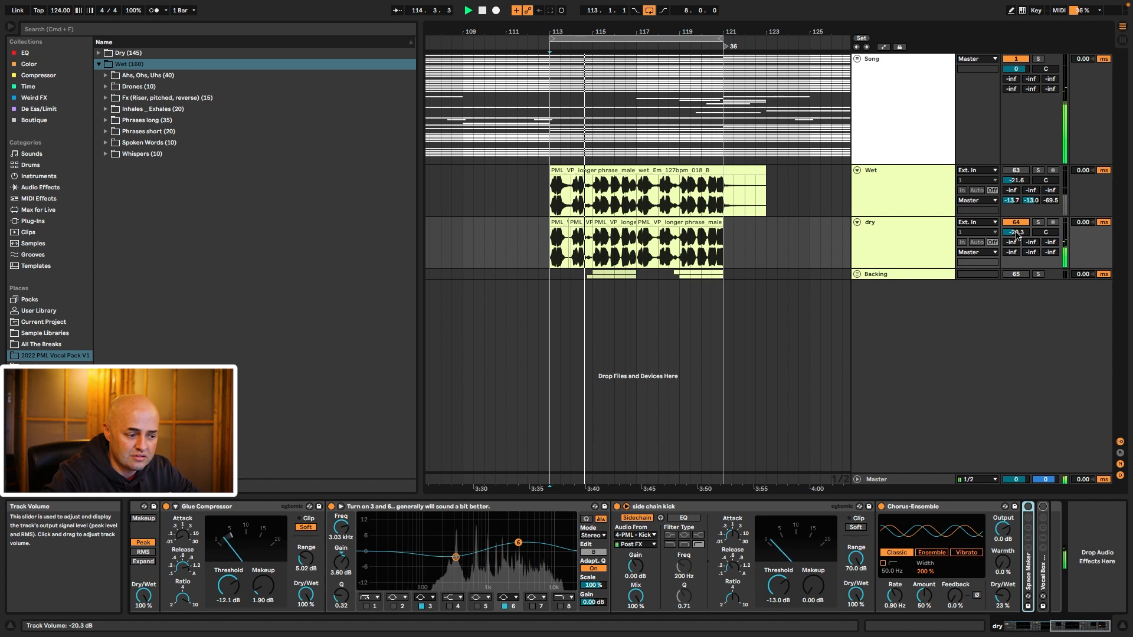
key(space)
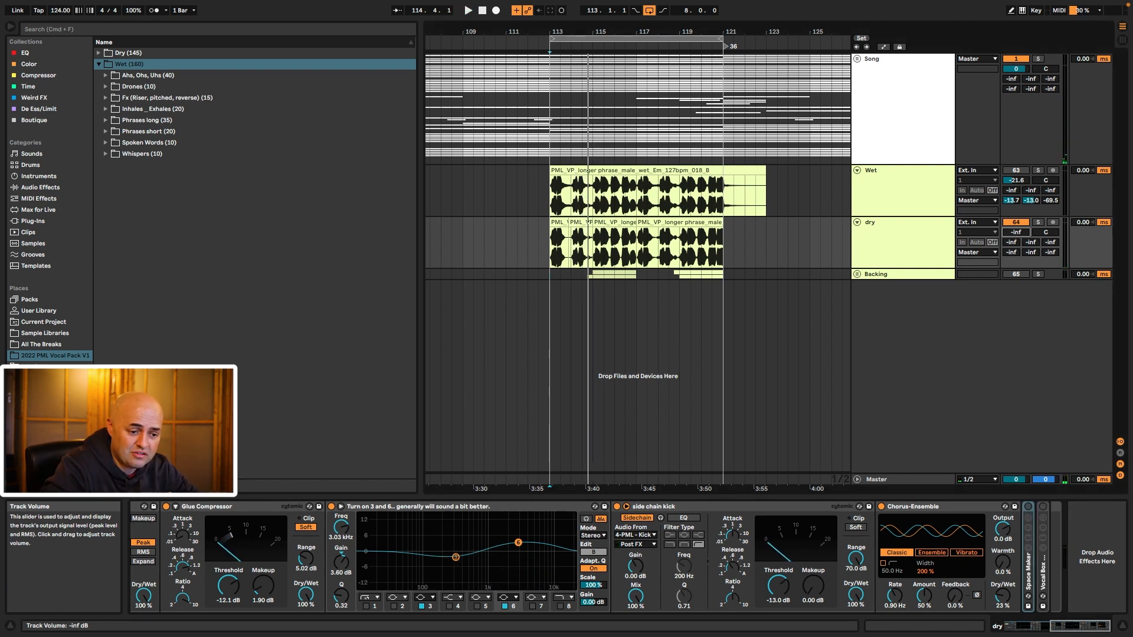
key(space)
mouse_move(1016, 232)
mouse_down()
mouse_move(1016, 201)
mouse_move(1016, 232)
mouse_up()
key(space)
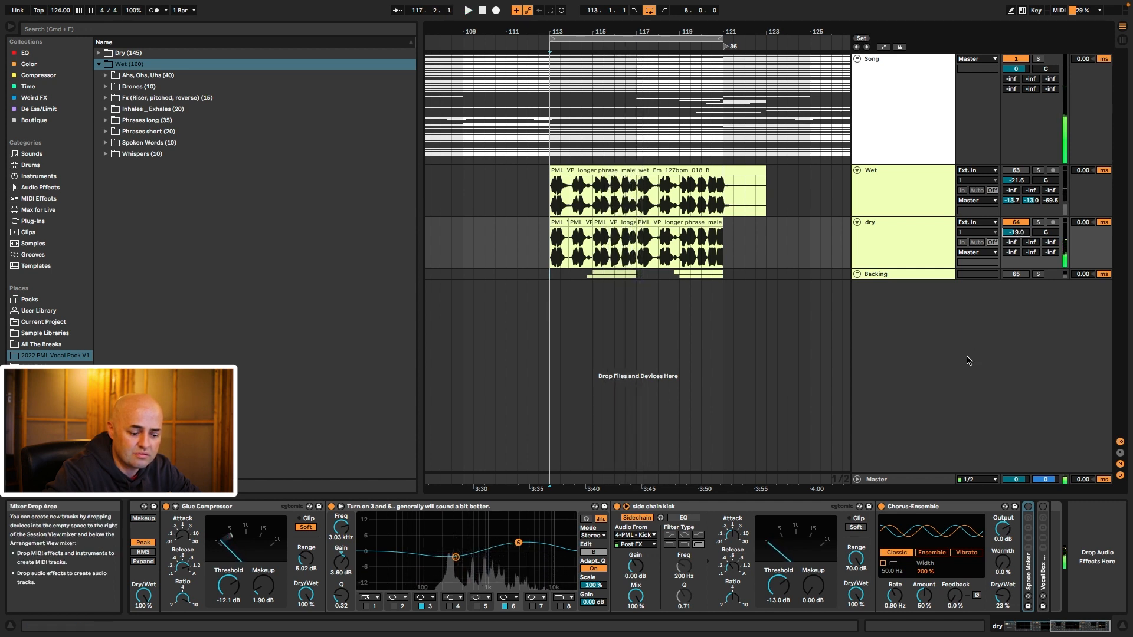